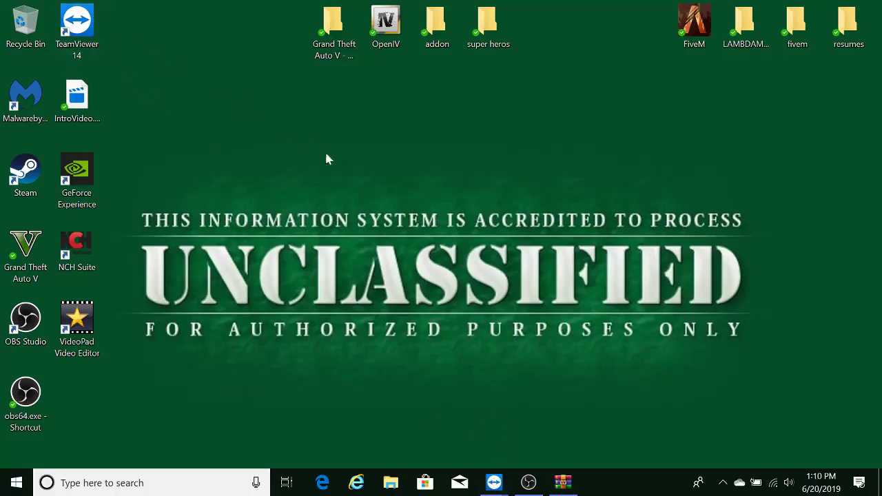
Switch to the TeamViewer remote session of DESKTOP-OGCAI5A and show its desktop
click(496, 479)
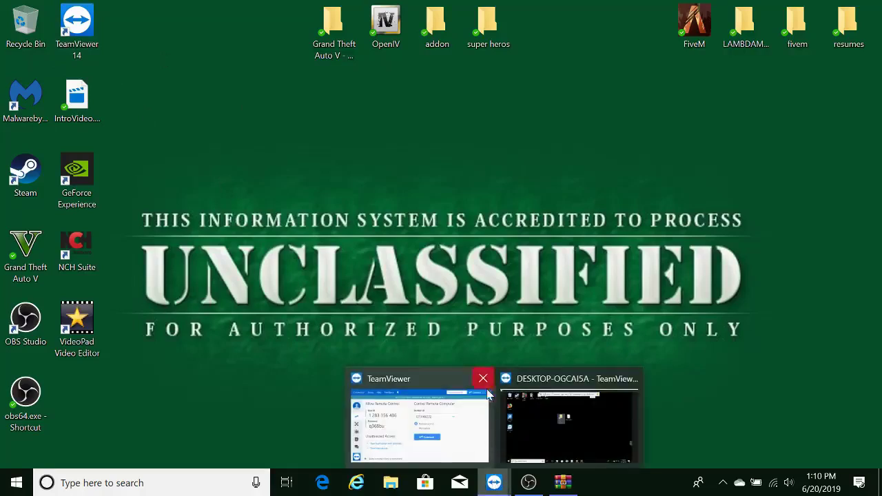
click(538, 385)
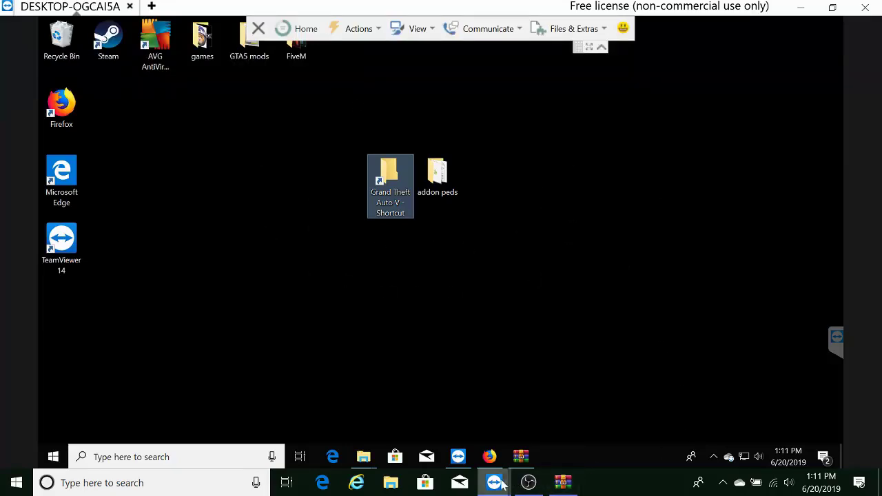
click(798, 7)
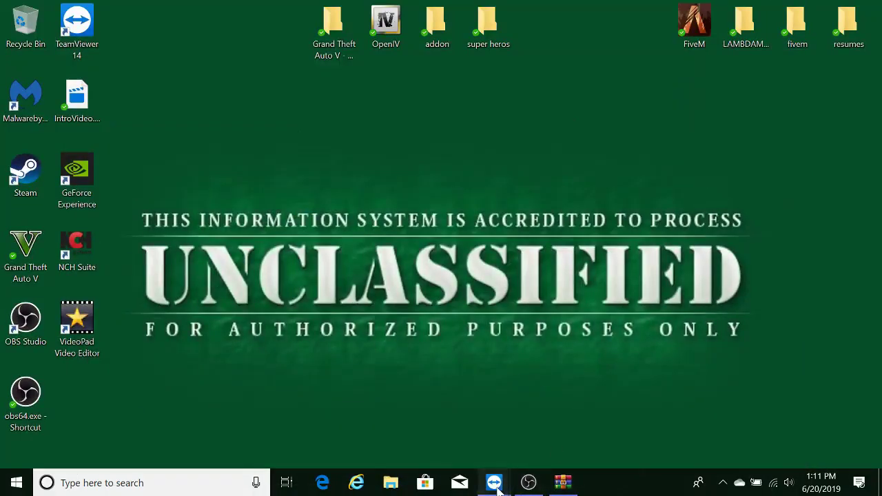
mouse_move(495, 482)
click(547, 449)
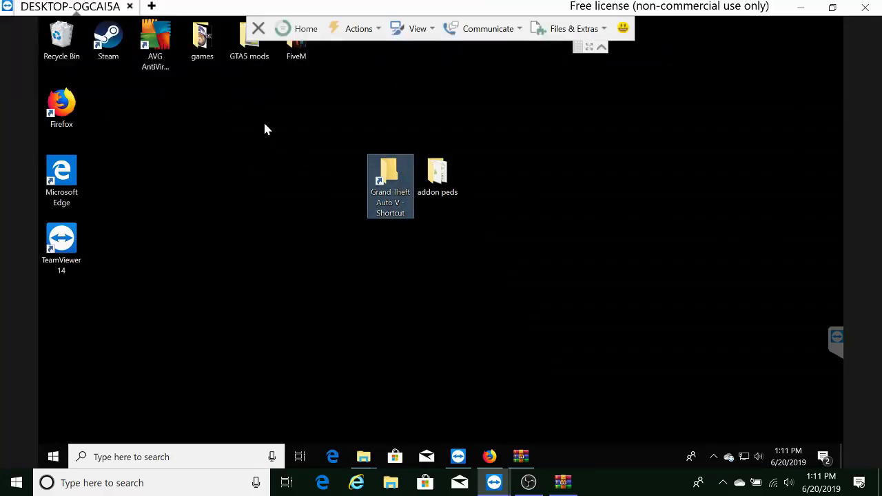
drag(335, 119, 479, 214)
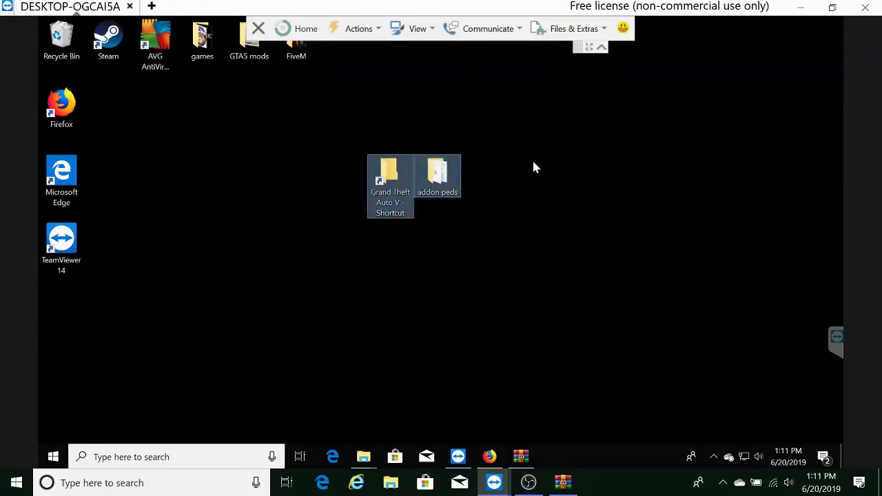
click(539, 197)
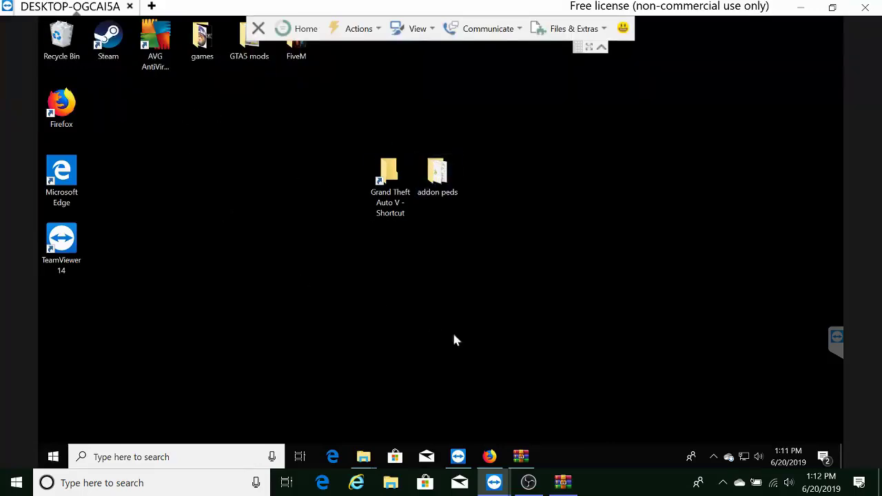
Bring up the 2fdf39-NIER_V_V2.1.rar archive in WinRAR and examine the model files in its 2B - Default folder
click(521, 456)
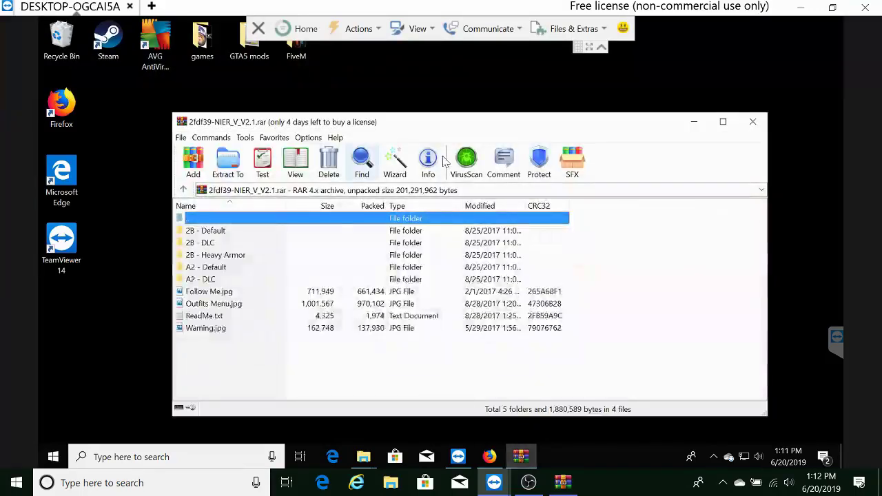
drag(437, 135, 528, 130)
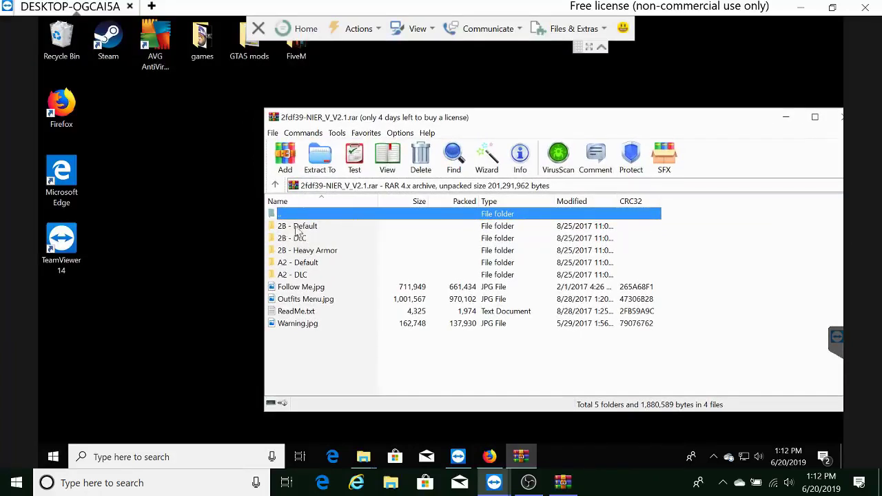
double_click(295, 227)
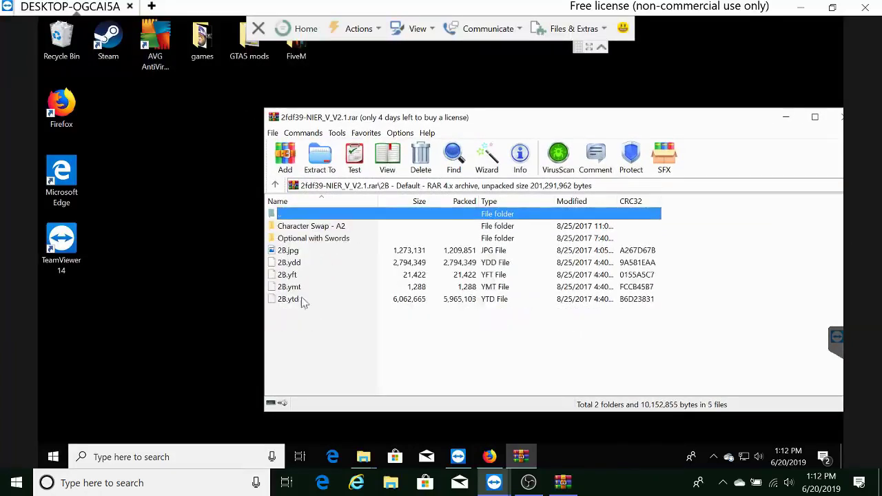
click(292, 326)
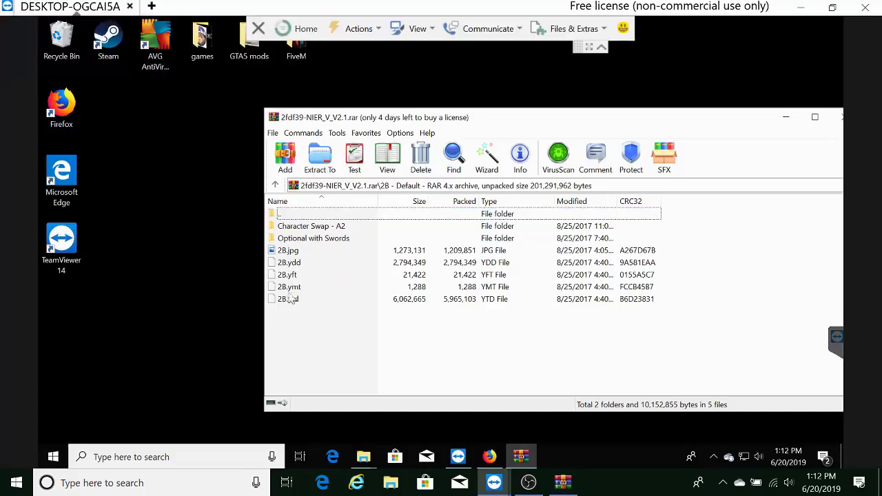
drag(288, 323, 296, 272)
click(304, 336)
drag(740, 122, 594, 125)
Review the character folders in the archive's root, reopen 2B - Default and minimize the archive window
double_click(132, 218)
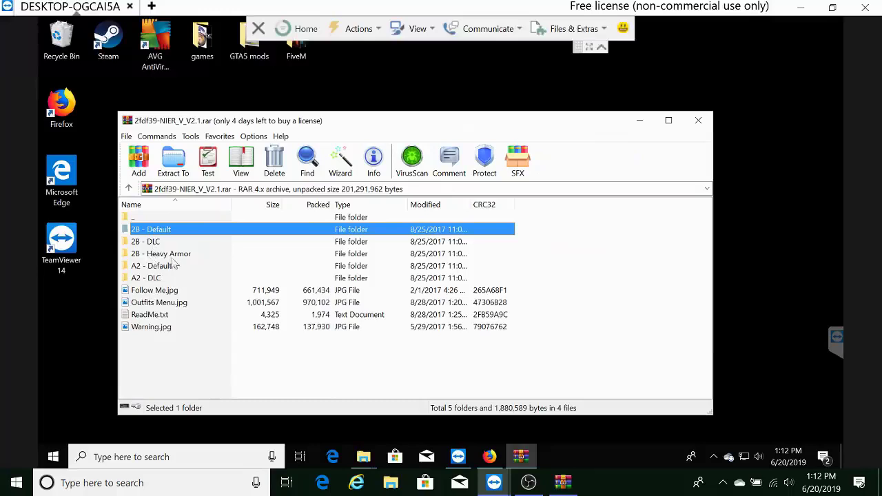
key(Down)
key(Down)
key(Down)
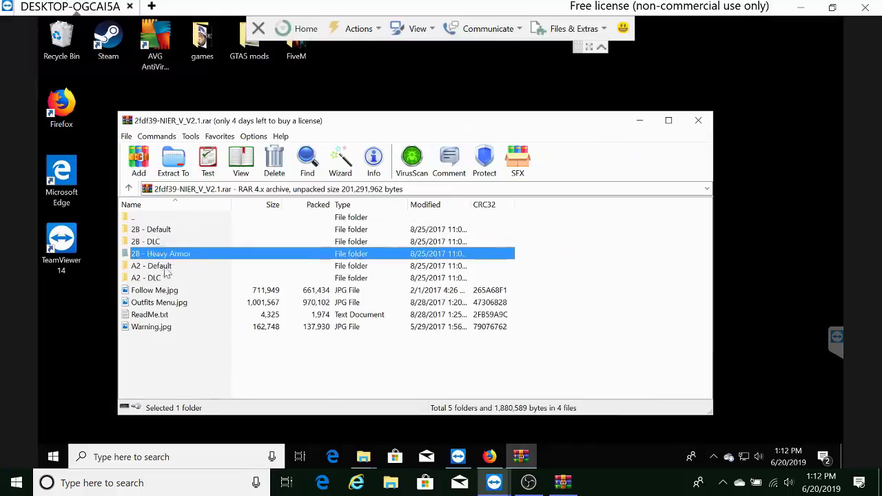
click(153, 278)
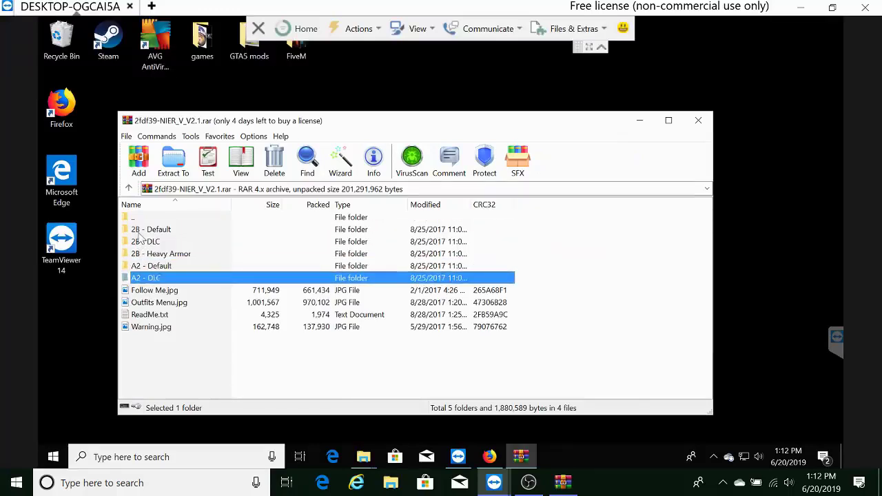
click(140, 232)
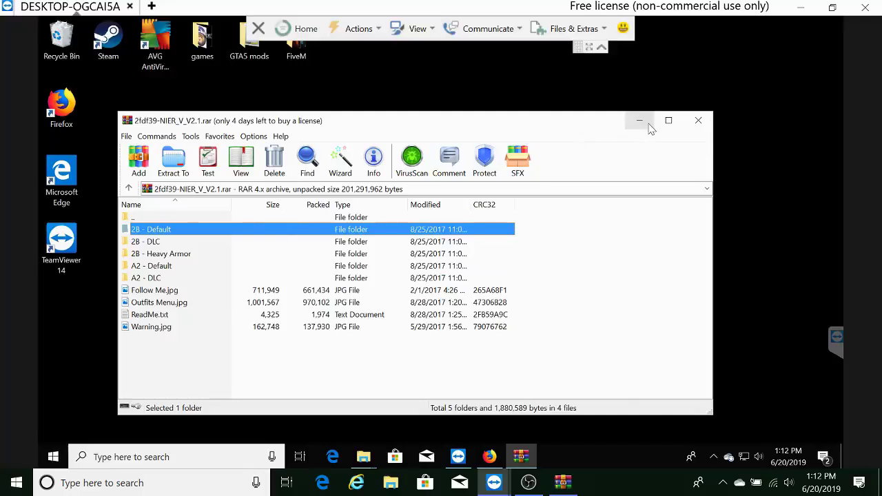
double_click(168, 231)
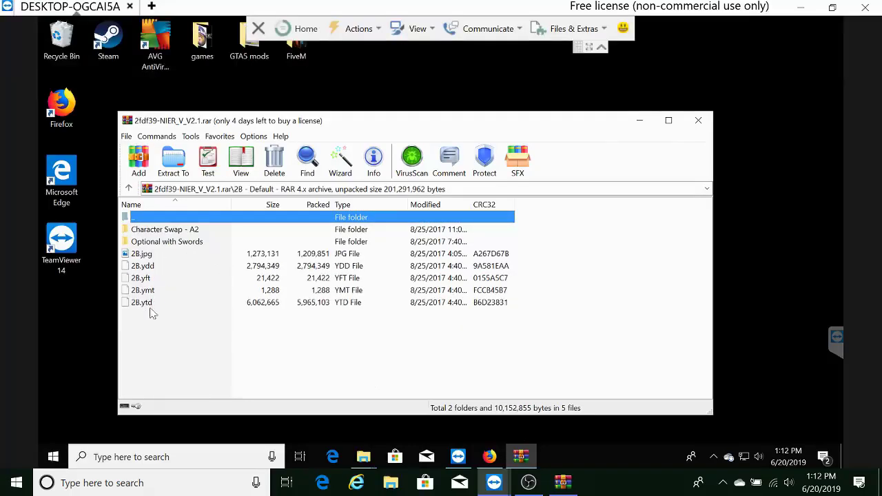
click(639, 120)
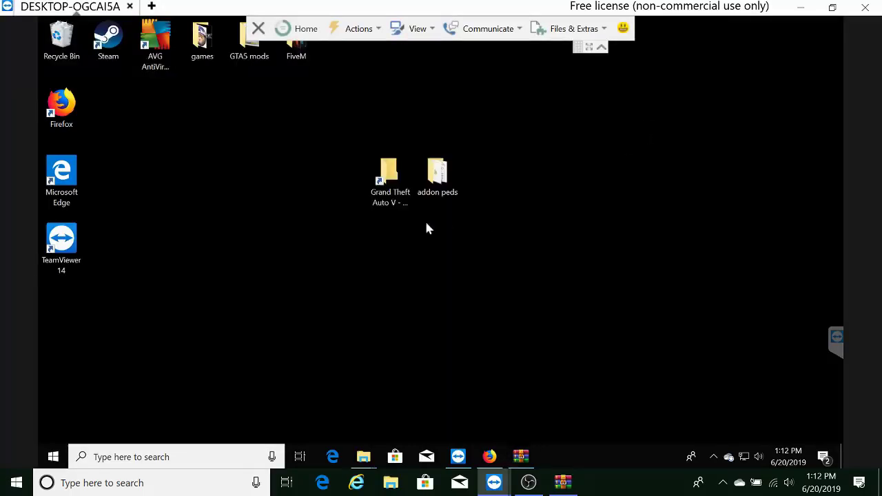
Run AddonPeds Editor as administrator from the desktop's addon peds folder and minimize the folder window
double_click(439, 174)
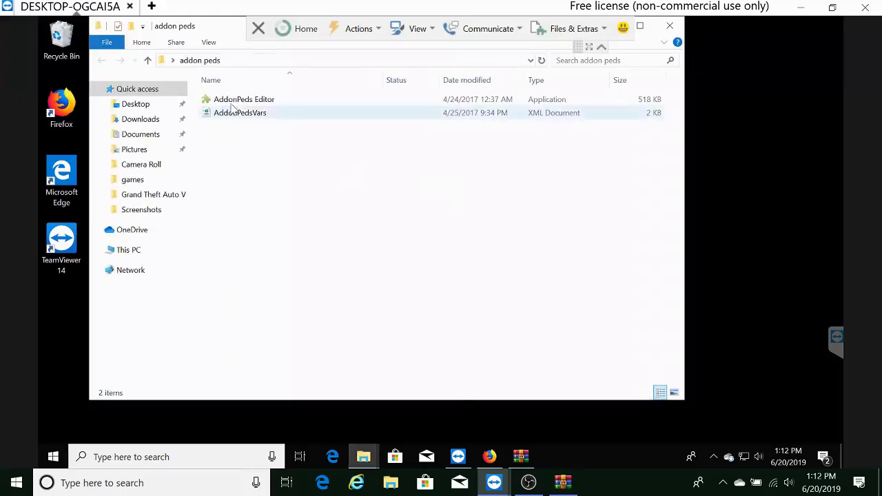
right_click(240, 102)
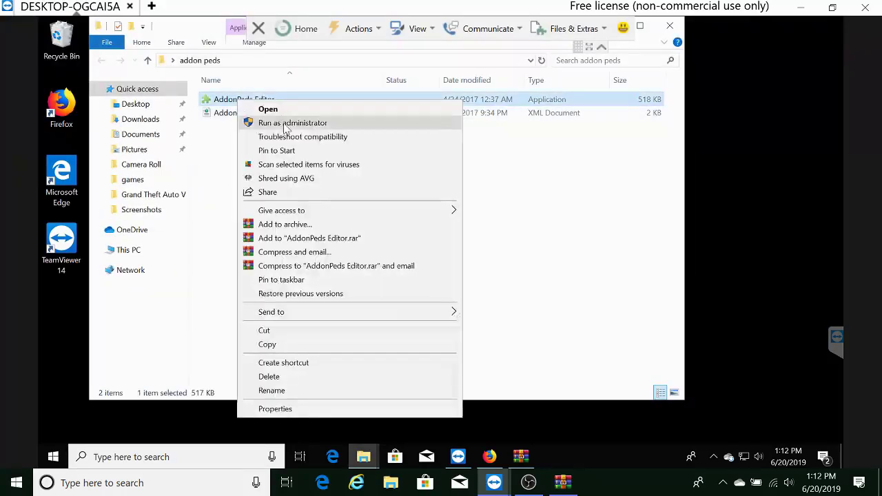
click(286, 122)
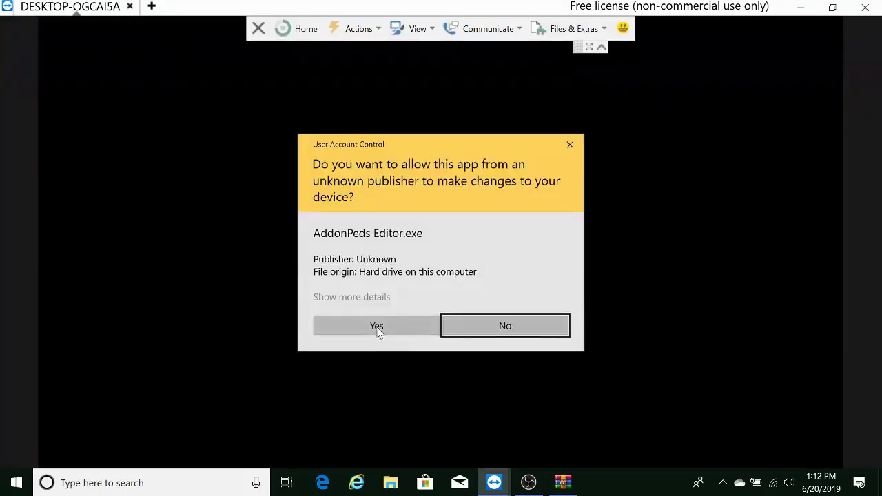
click(380, 330)
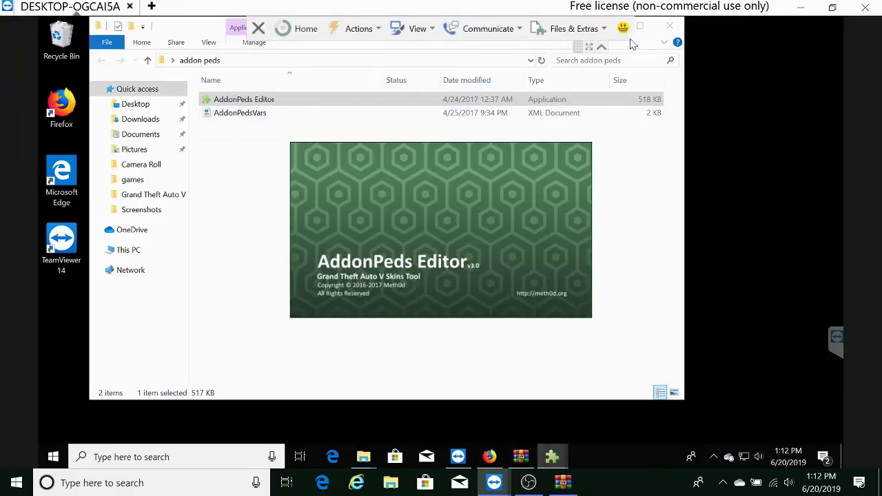
drag(184, 31, 185, 101)
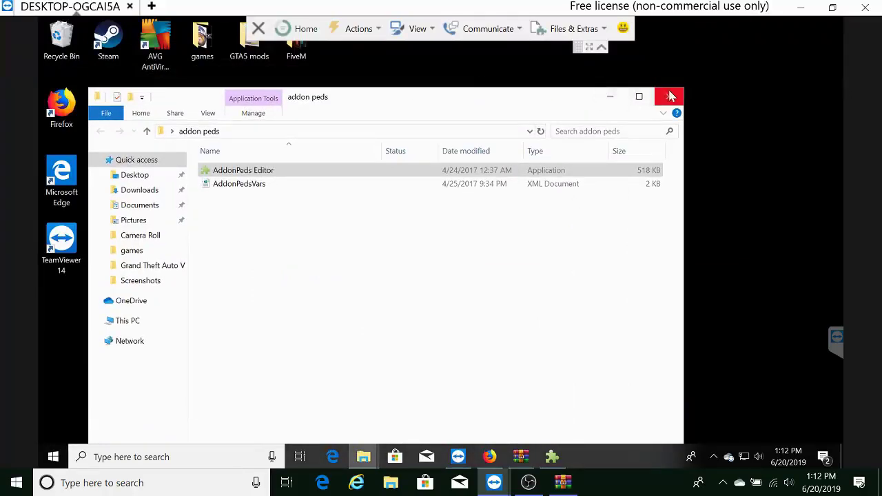
click(610, 96)
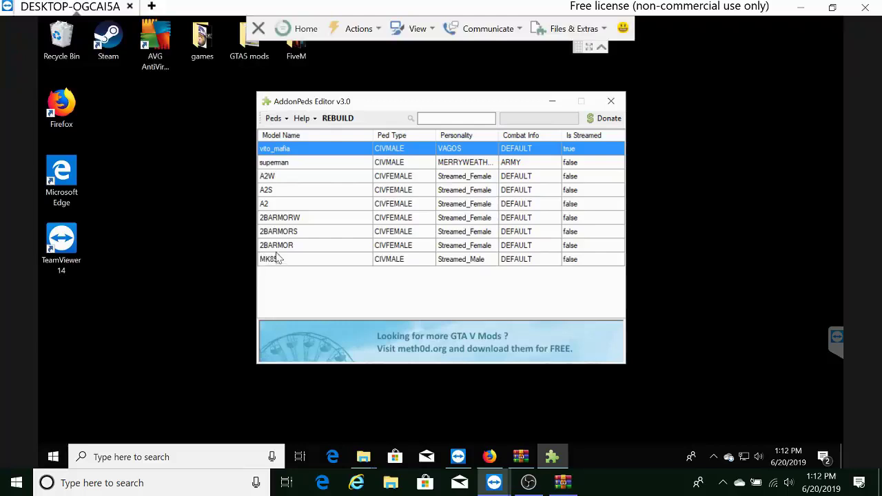
Delete the A2W, A2S and A2 peds from the AddonPeds Editor list and rebuild the add-on peds
click(274, 119)
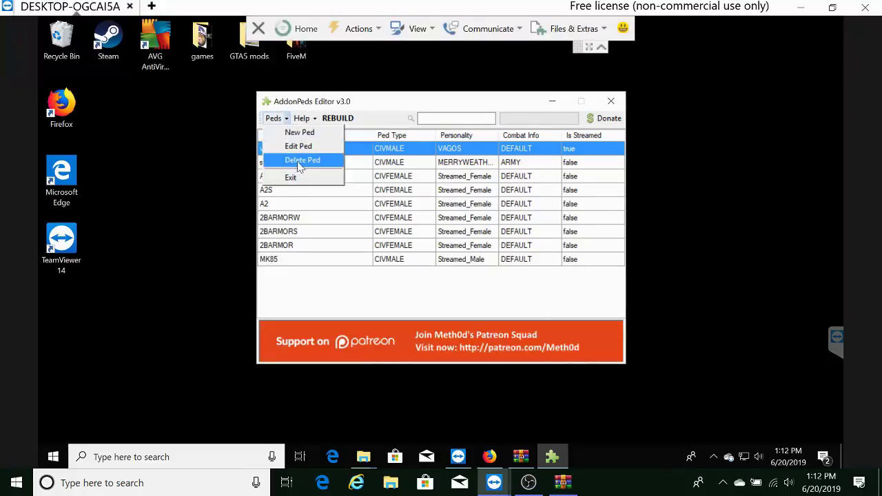
click(273, 261)
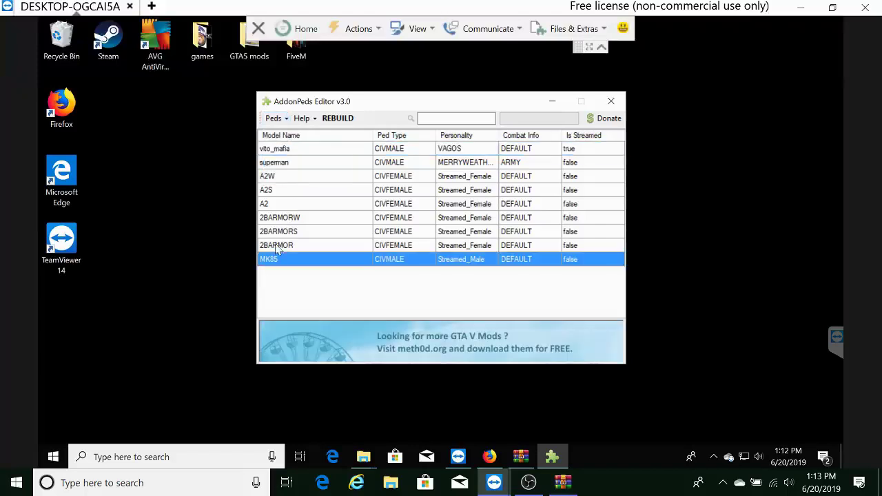
click(276, 205)
ctrl+click(277, 191)
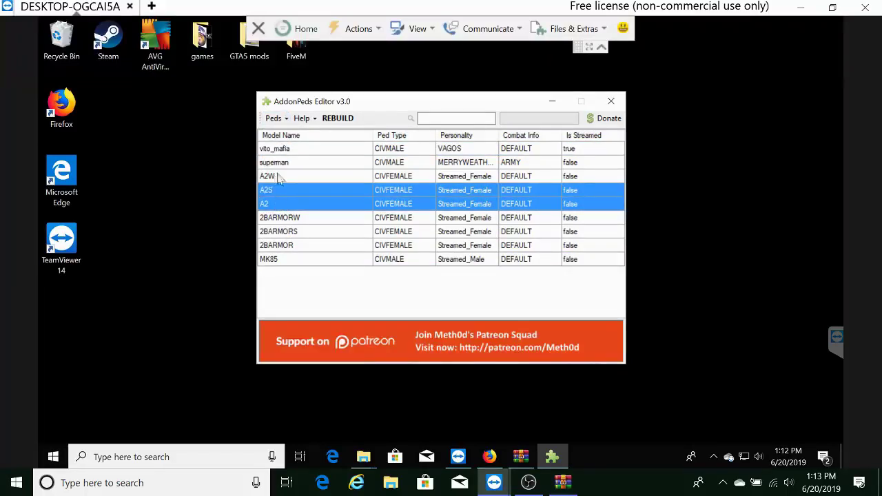
ctrl+click(277, 178)
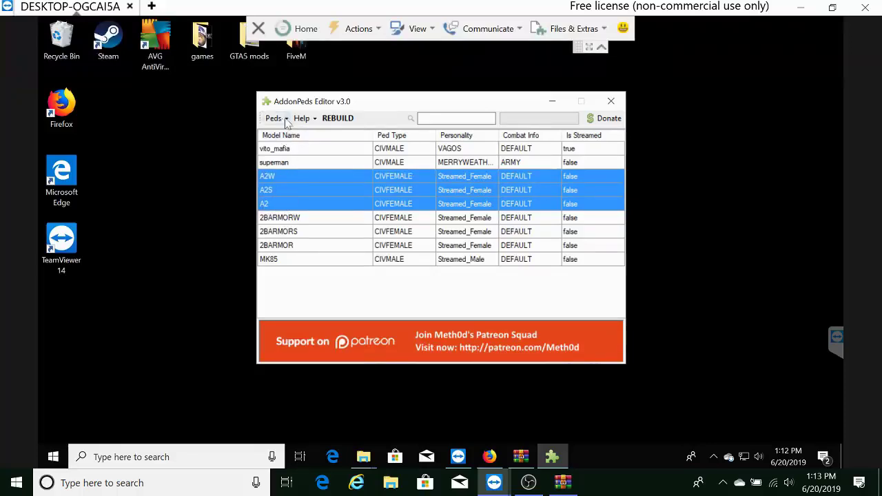
click(288, 121)
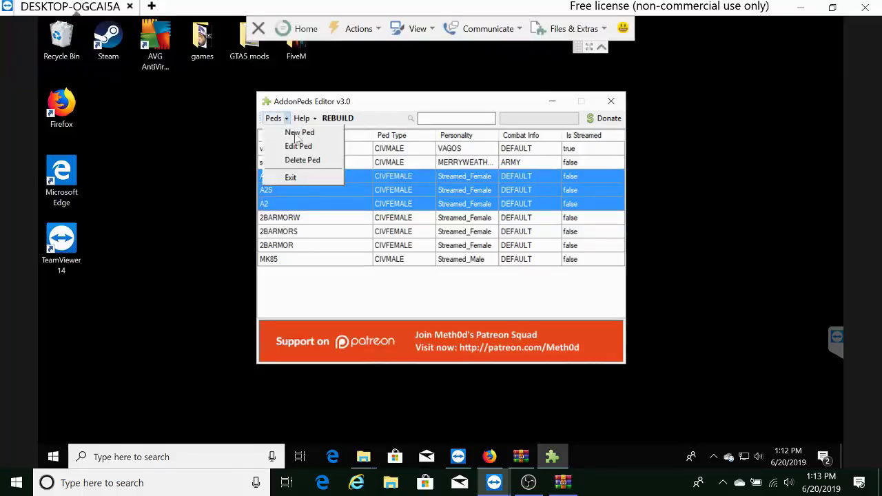
click(302, 162)
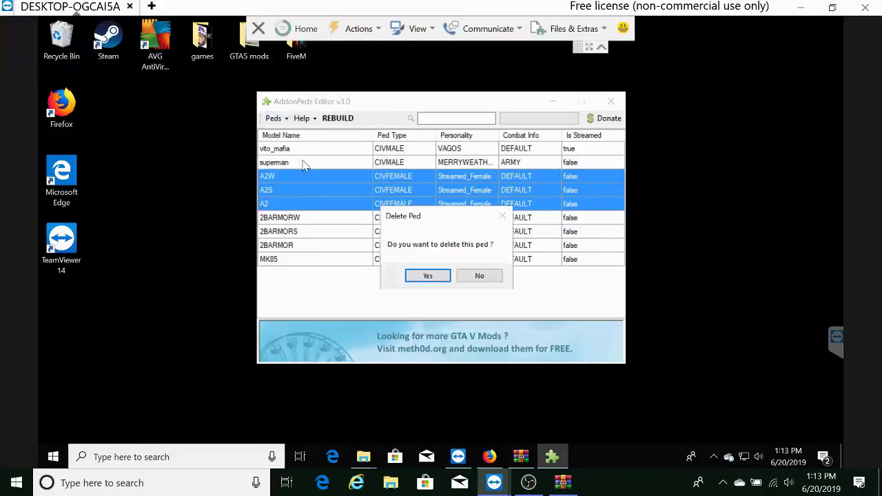
click(427, 277)
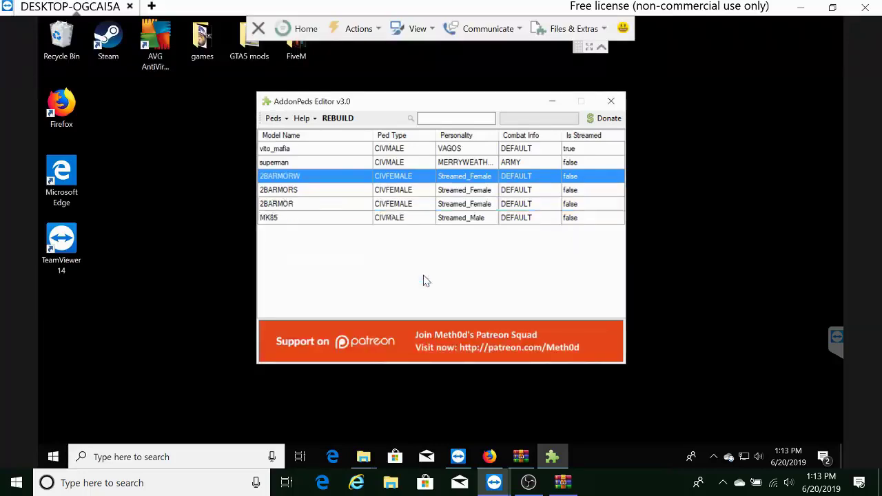
click(337, 119)
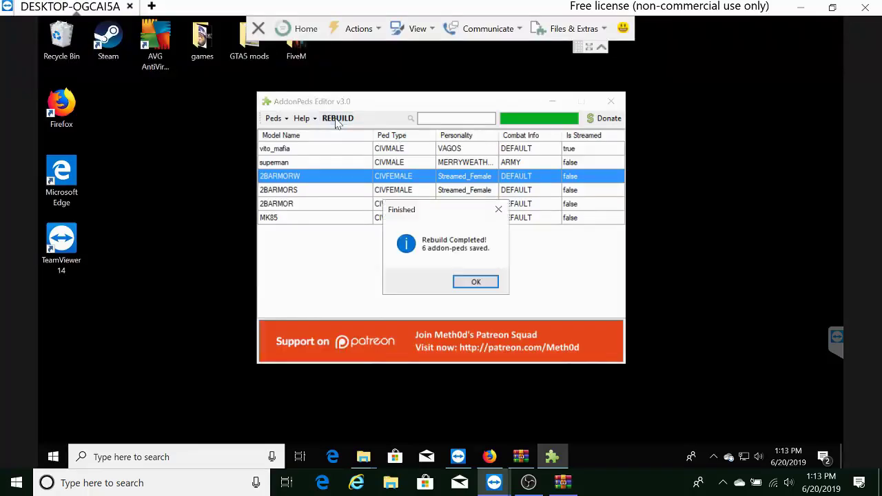
click(475, 284)
Delete the 2BARMORW, 2BARMORS and 2BARMOR peds from the AddonPeds Editor list
click(301, 204)
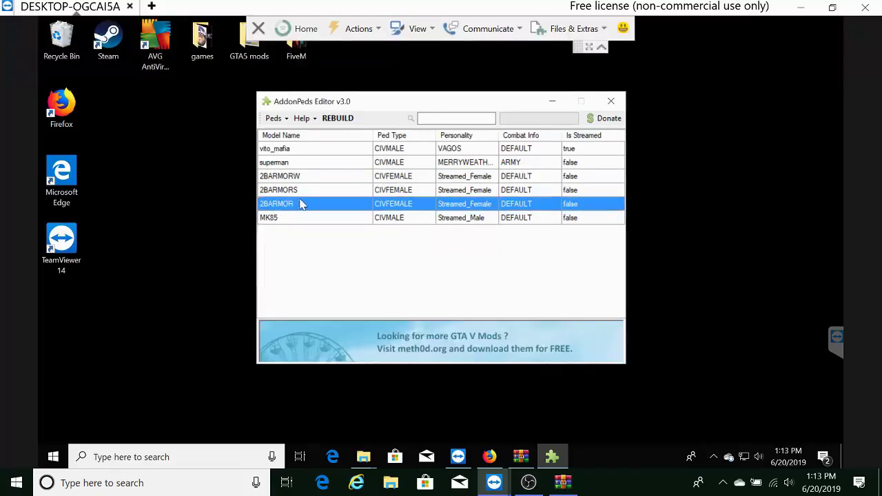
click(288, 190)
drag(288, 177, 293, 207)
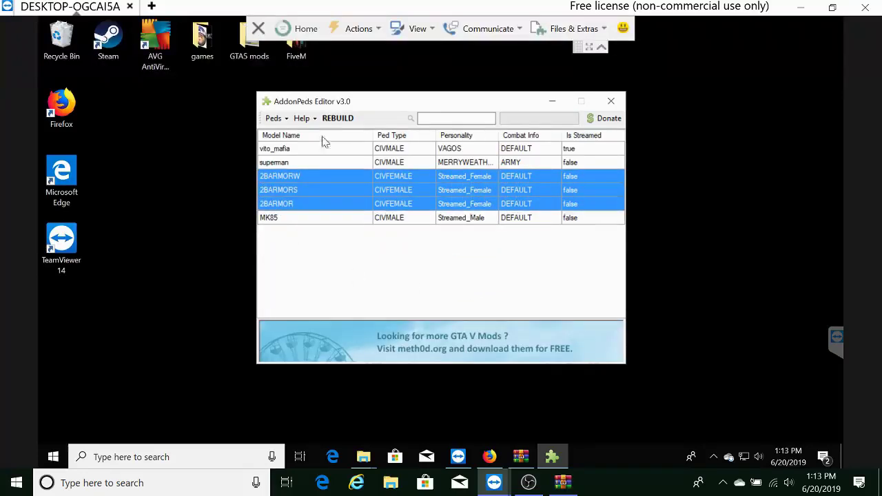
click(274, 118)
click(300, 160)
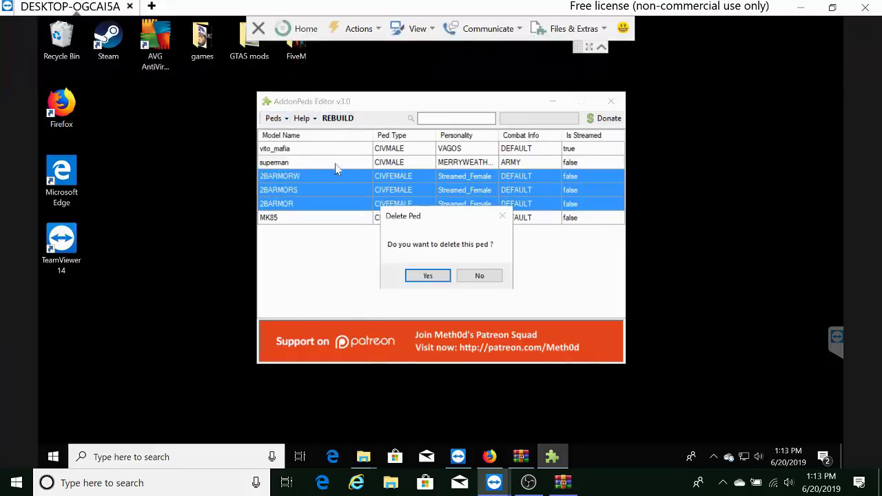
click(423, 277)
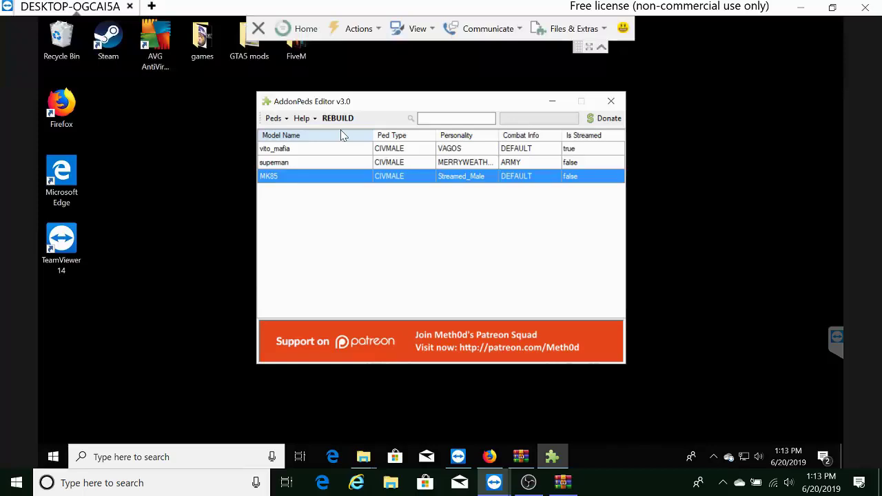
Return to the root of the NIER archive and open ReadMe.txt
click(522, 460)
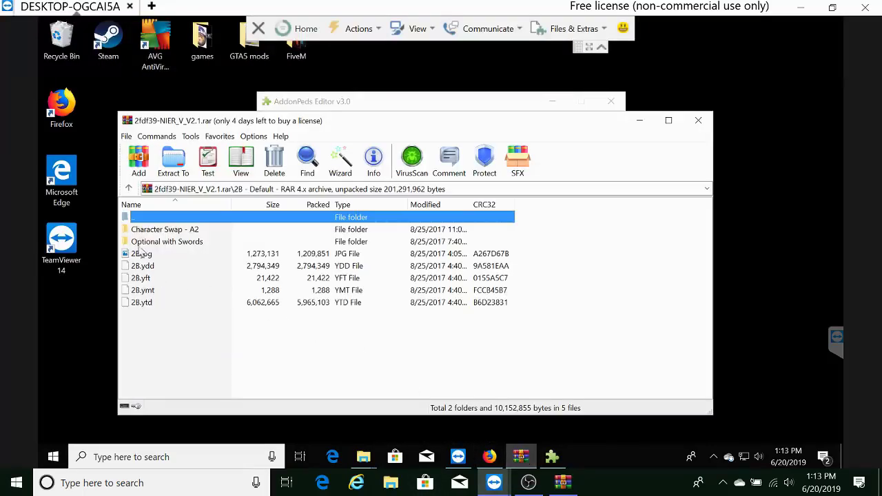
double_click(132, 218)
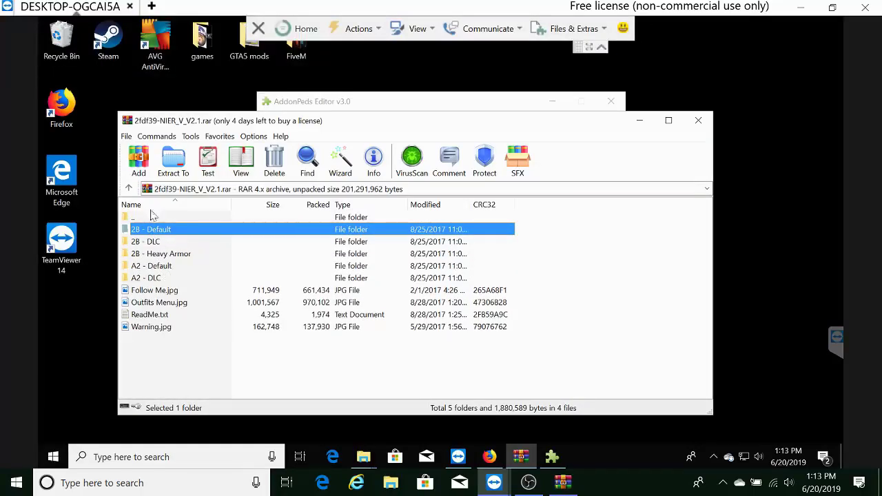
drag(182, 351, 157, 231)
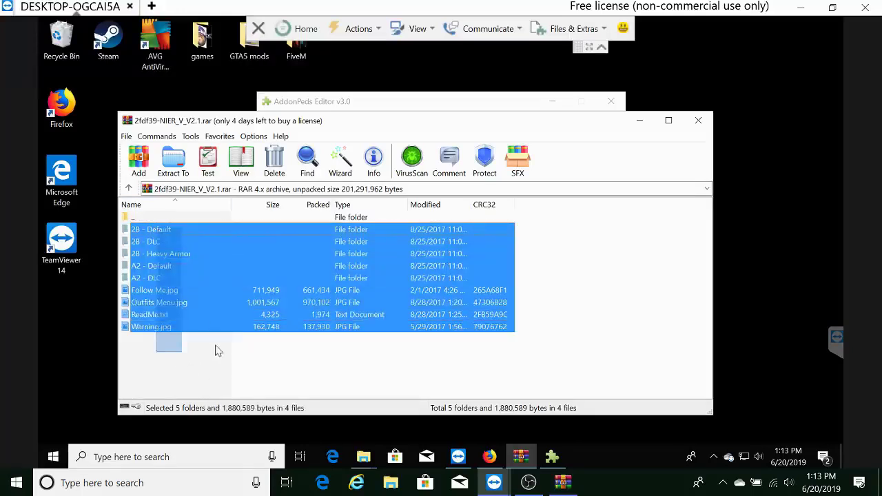
click(217, 351)
click(157, 315)
double_click(158, 315)
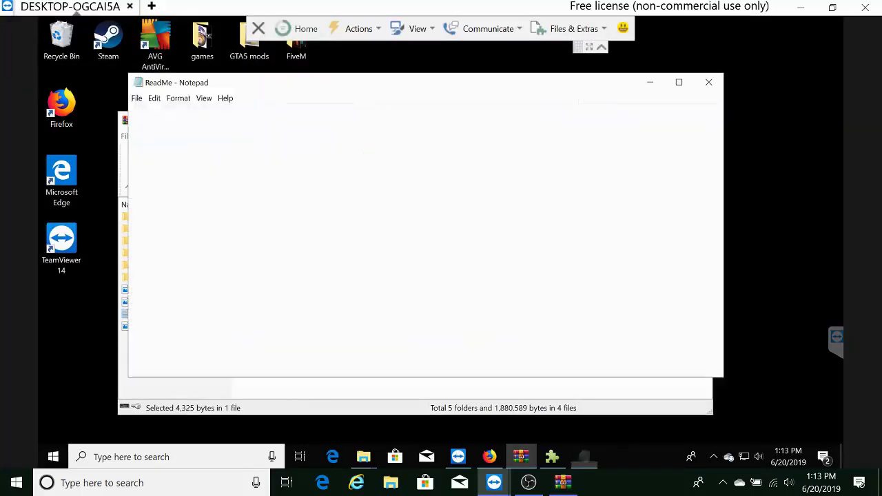
Examine the ReadMe's change-log, mod features, credits and installation guide, and close the file
scroll(428, 234, down, 6)
scroll(428, 234, down, 3)
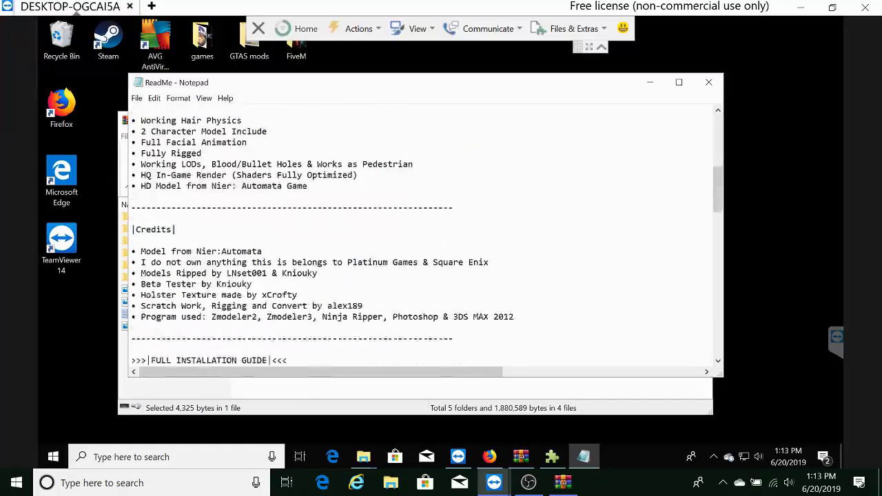
scroll(428, 234, down, 1)
scroll(428, 234, up, 1)
scroll(427, 234, down, 6)
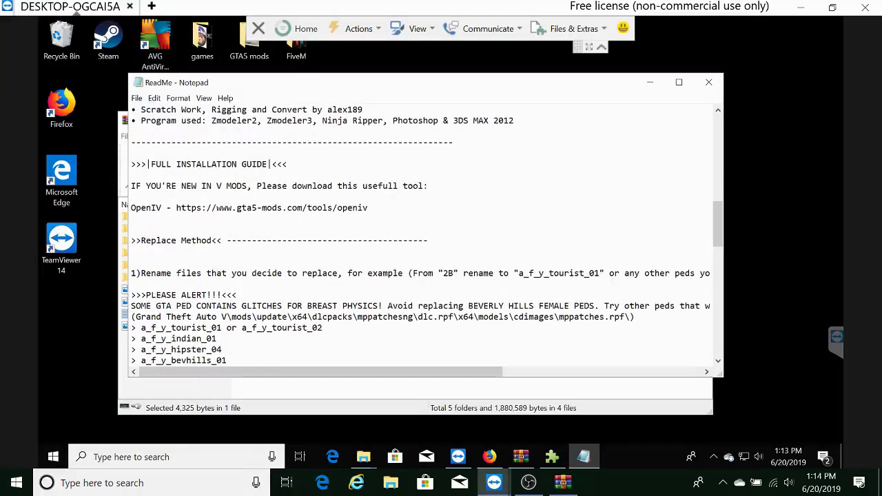
scroll(428, 235, down, 2)
scroll(427, 234, down, 1)
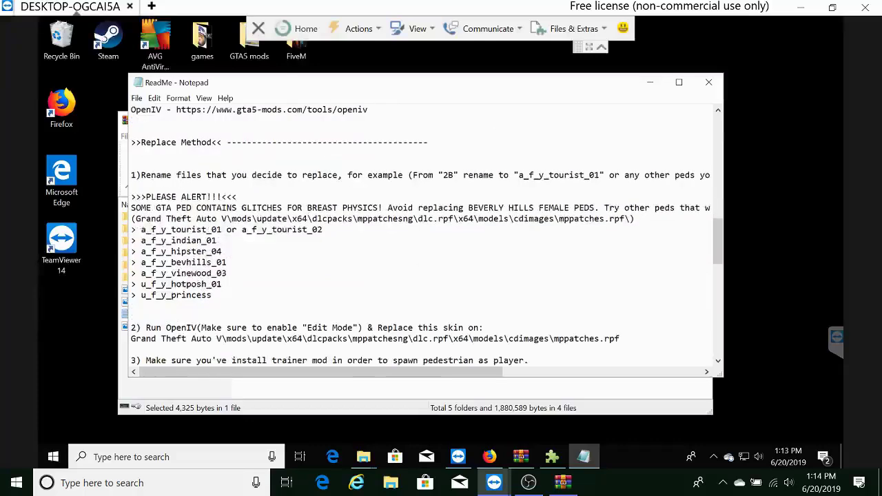
scroll(427, 235, up, 8)
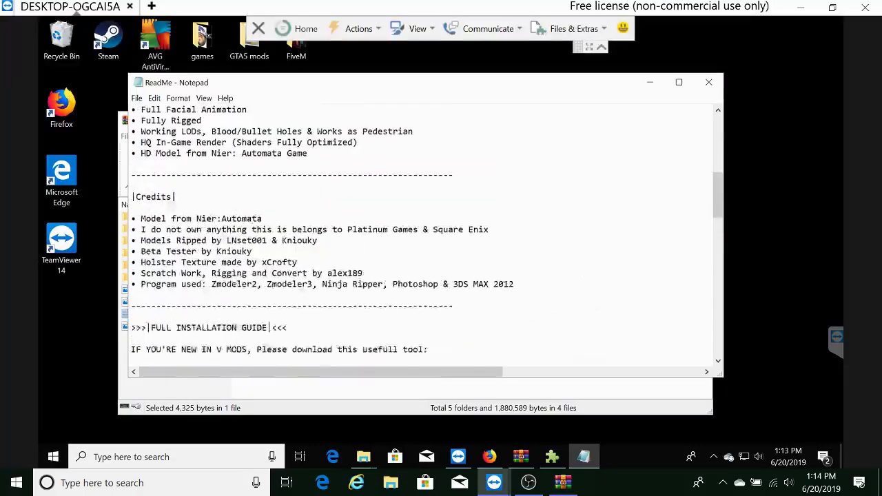
scroll(427, 234, up, 1)
scroll(428, 234, up, 5)
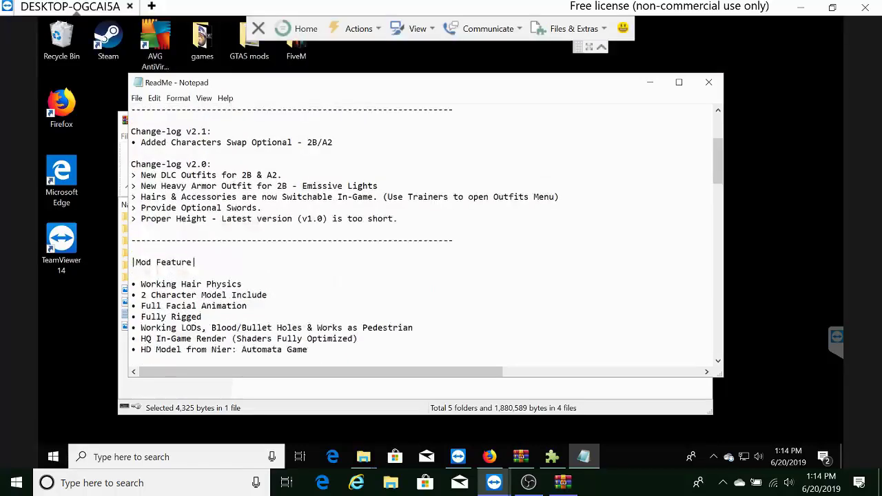
scroll(428, 235, up, 2)
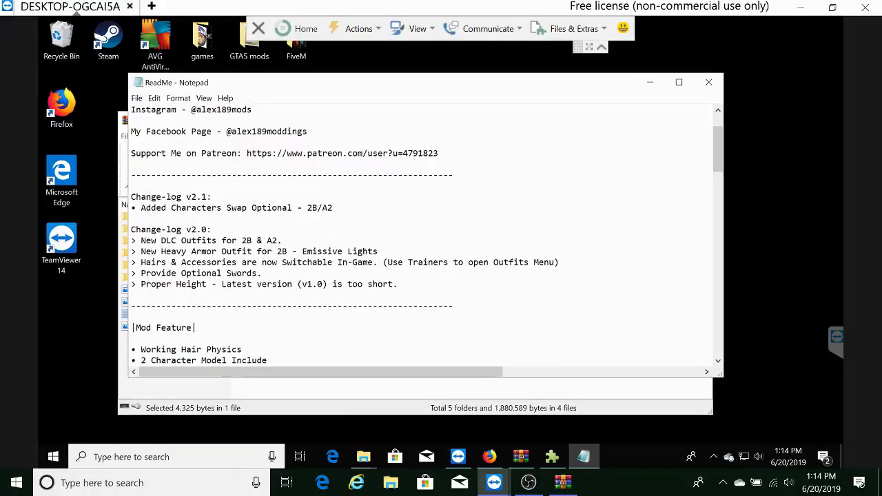
scroll(427, 234, down, 4)
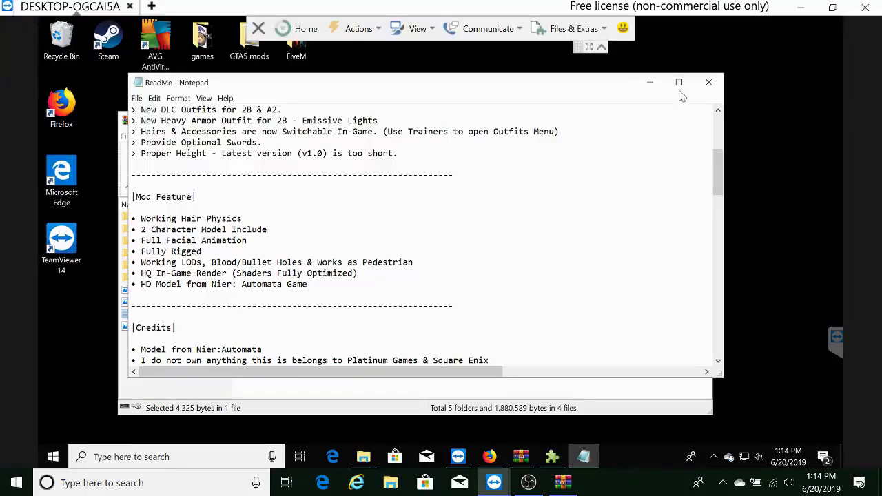
scroll(421, 234, down, 2)
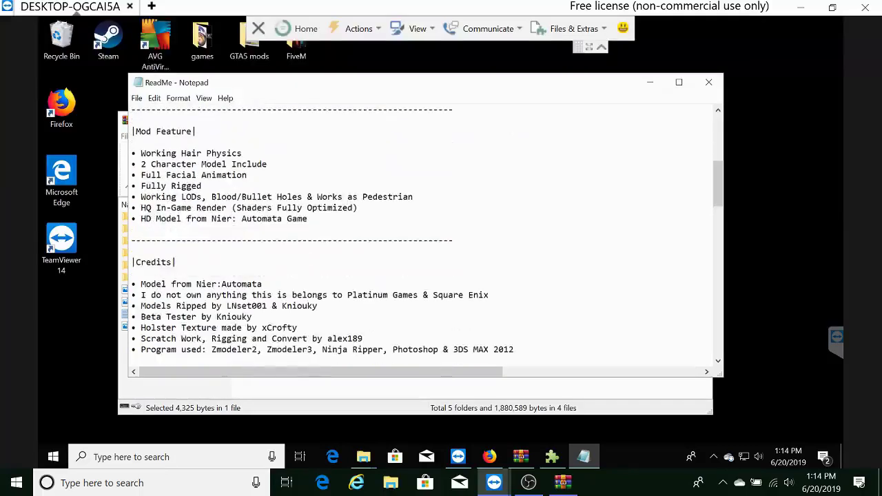
click(709, 82)
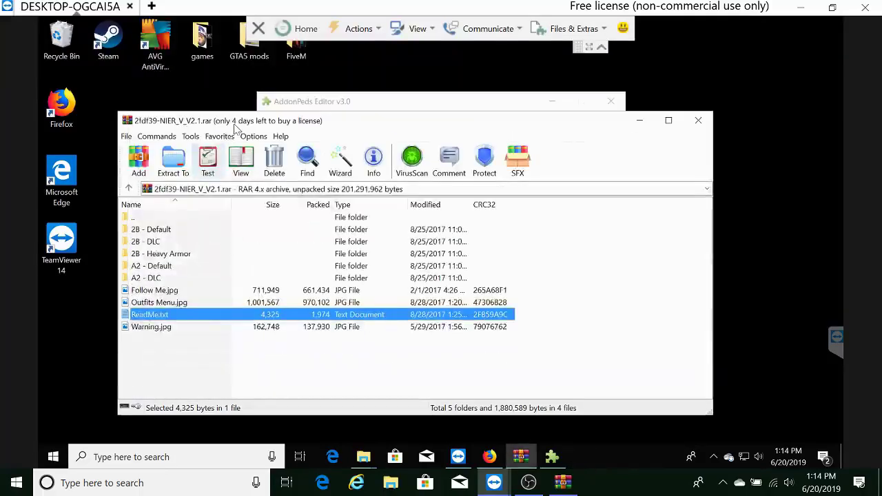
Move the archive window aside and reopen the 2B - Default folder
drag(234, 128, 356, 111)
click(267, 216)
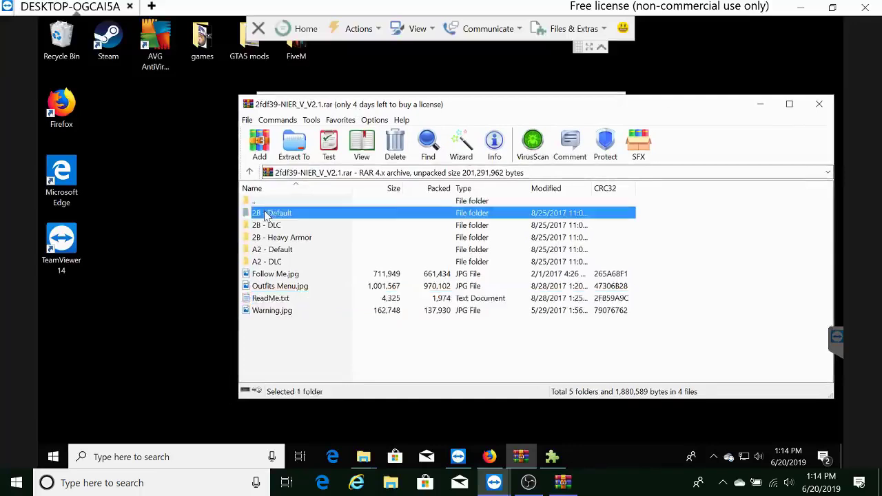
double_click(267, 216)
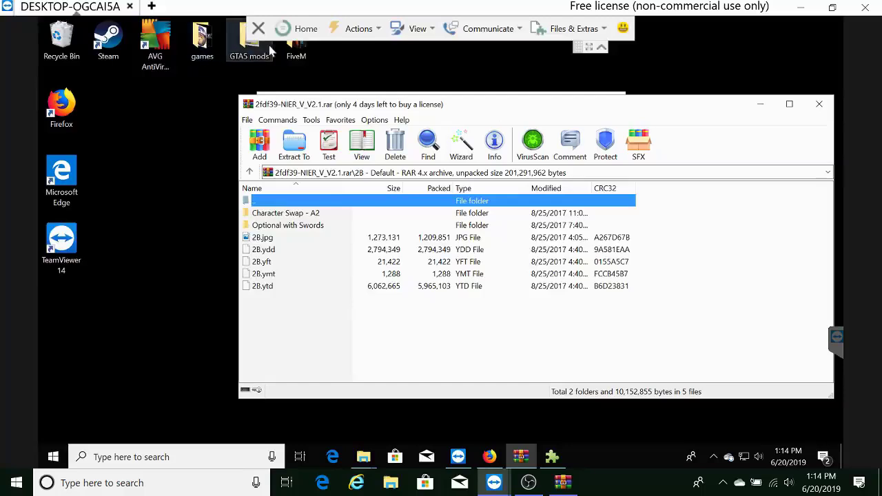
Move the OpenIV shortcut from the GTA5 mods folder onto the desktop and minimize the folder window
double_click(250, 43)
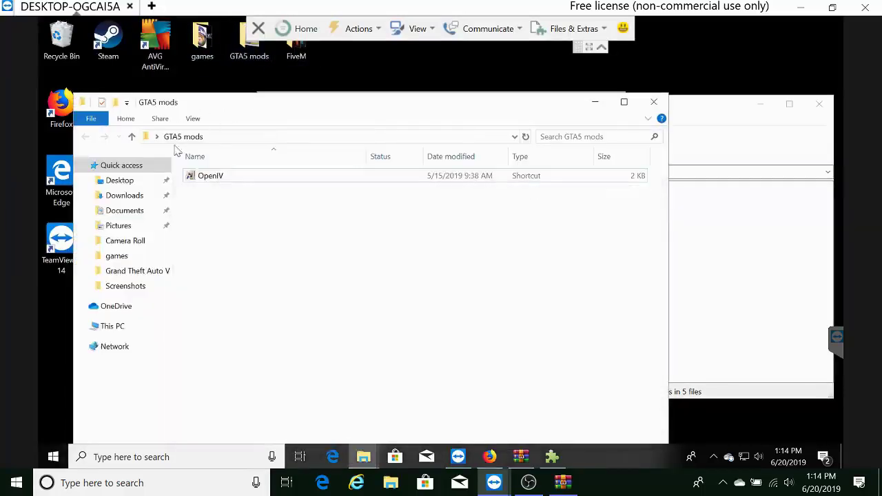
click(212, 181)
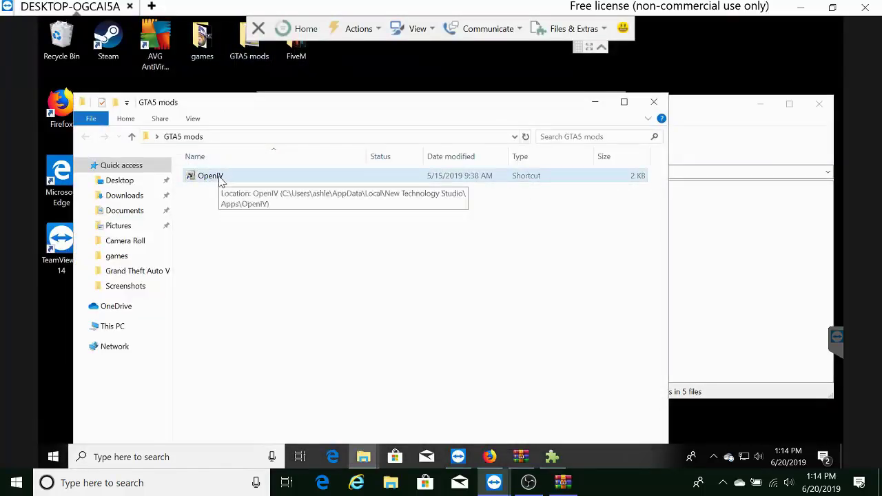
drag(220, 181, 673, 69)
click(596, 102)
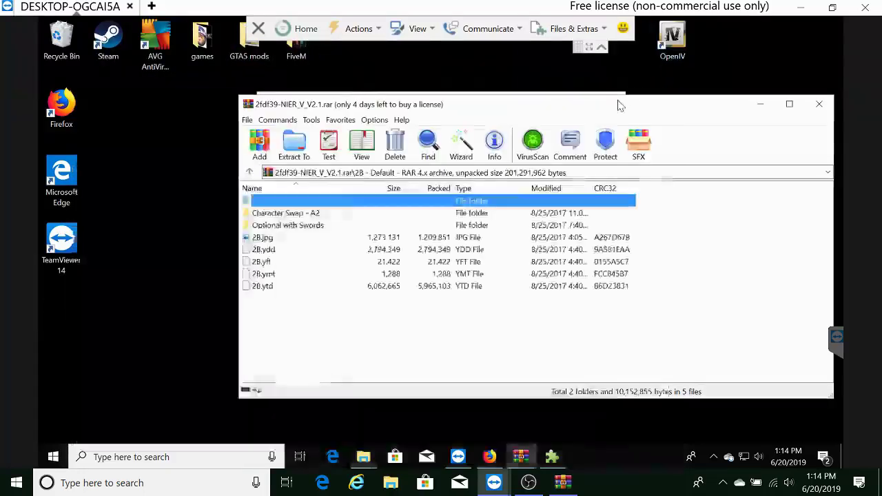
Minimize the archive and AddonPeds Editor windows and place the OpenIV shortcut beside the Grand Theft Auto V shortcut on the desktop
drag(671, 109, 569, 196)
click(658, 195)
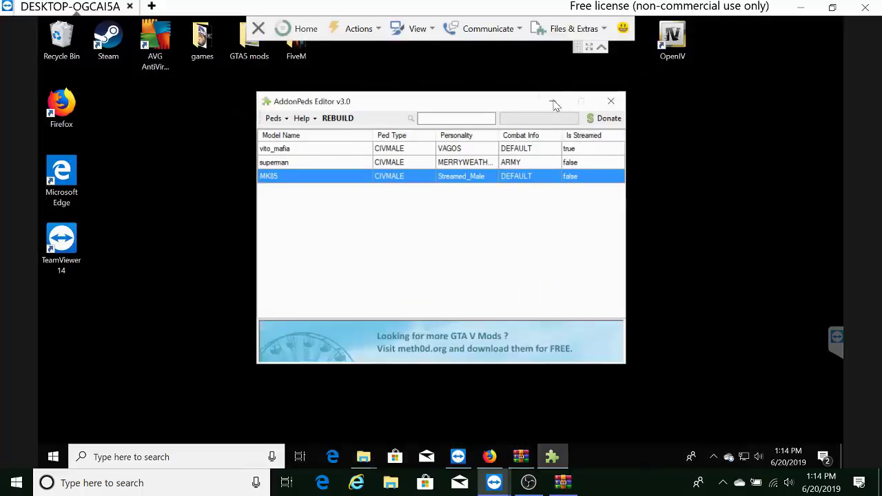
click(552, 101)
drag(681, 22, 341, 176)
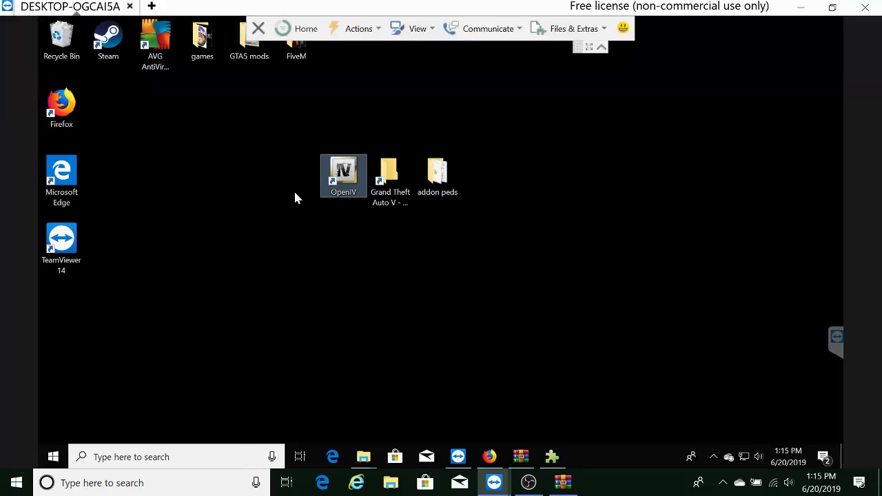
Launch OpenIV for the Windows version of Grand Theft Auto V and enable edit mode
click(344, 181)
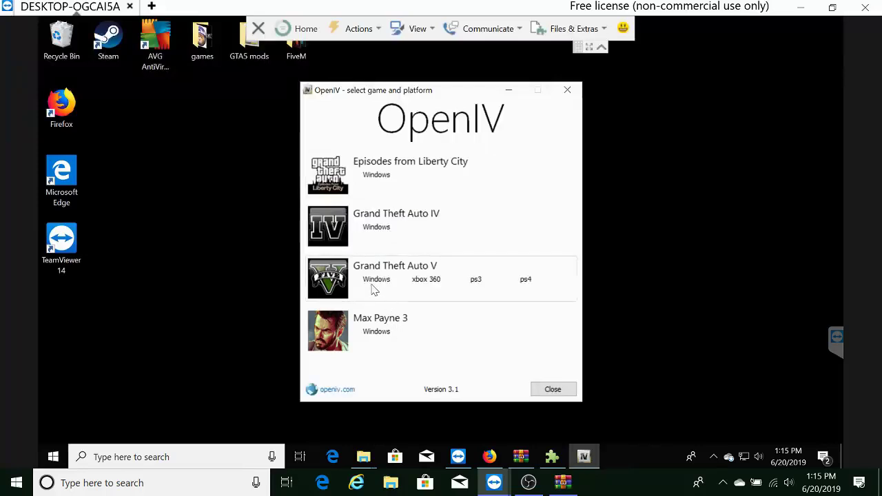
click(376, 279)
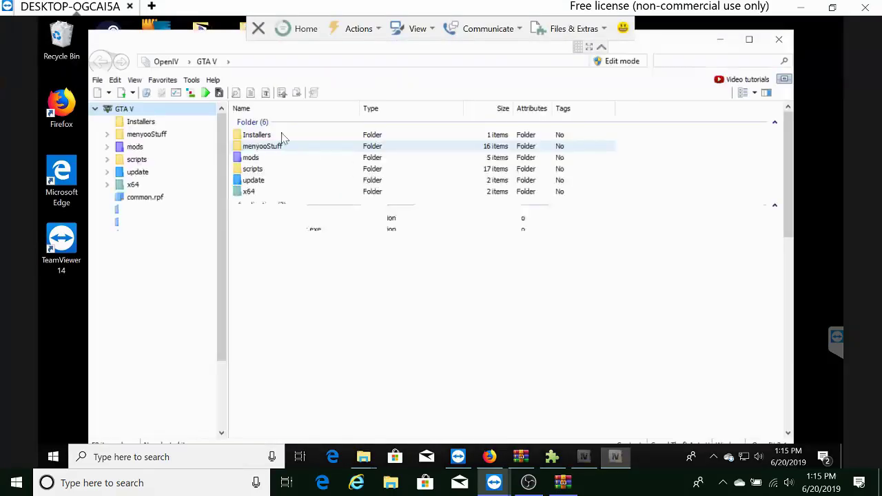
click(616, 62)
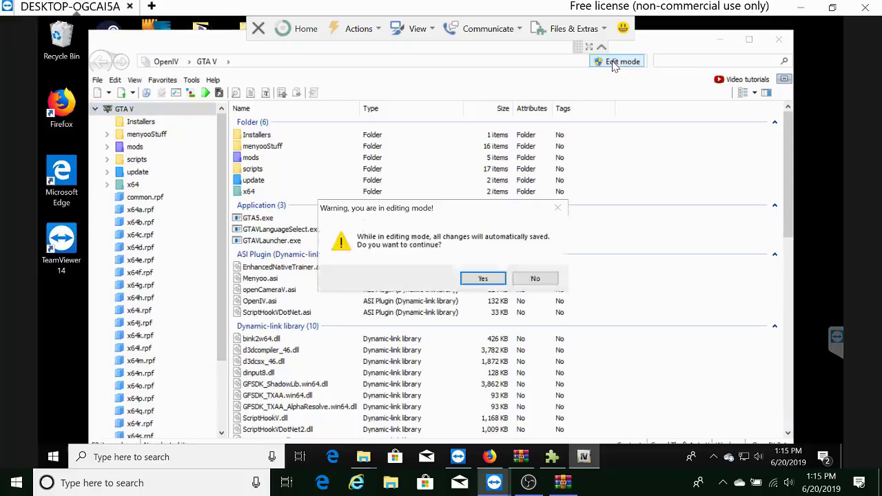
click(480, 280)
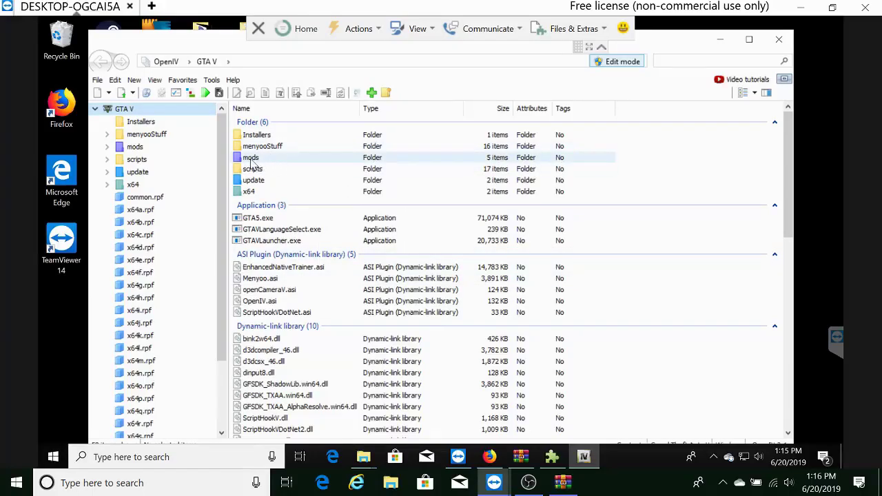
Open the mods folder in OpenIV and shrink and move the window to uncover the desktop shortcuts
double_click(251, 159)
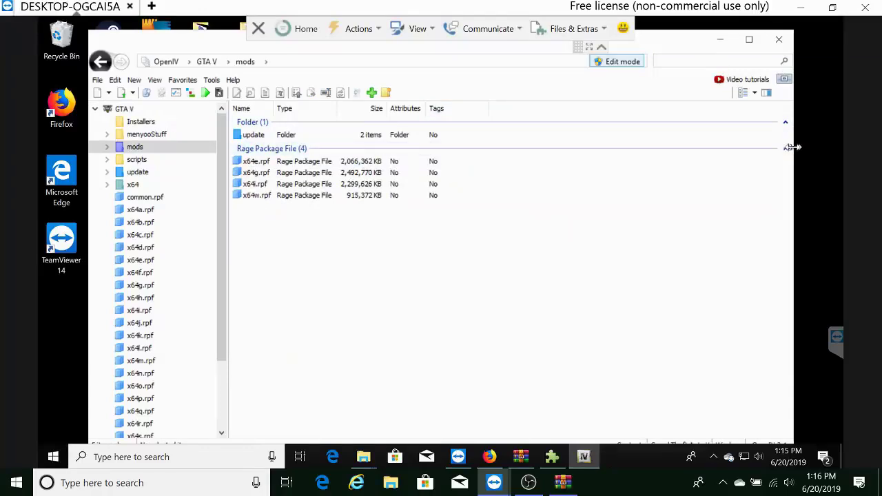
drag(792, 147, 488, 179)
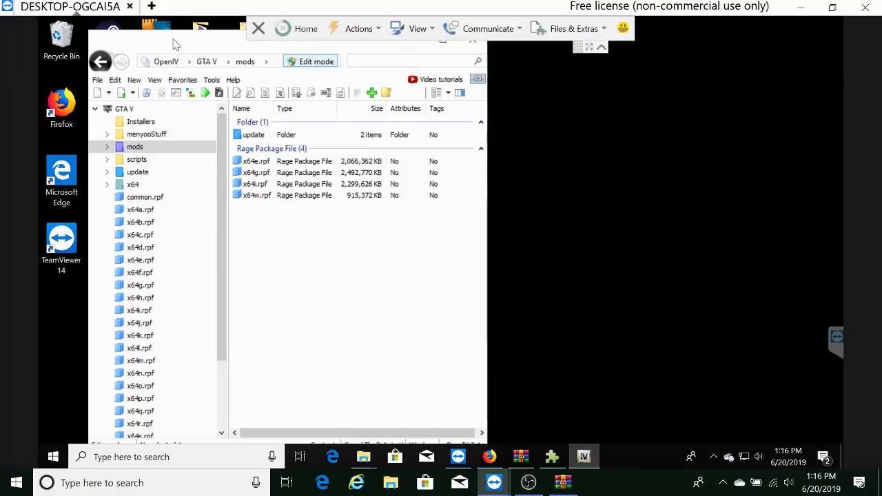
drag(174, 44, 140, 52)
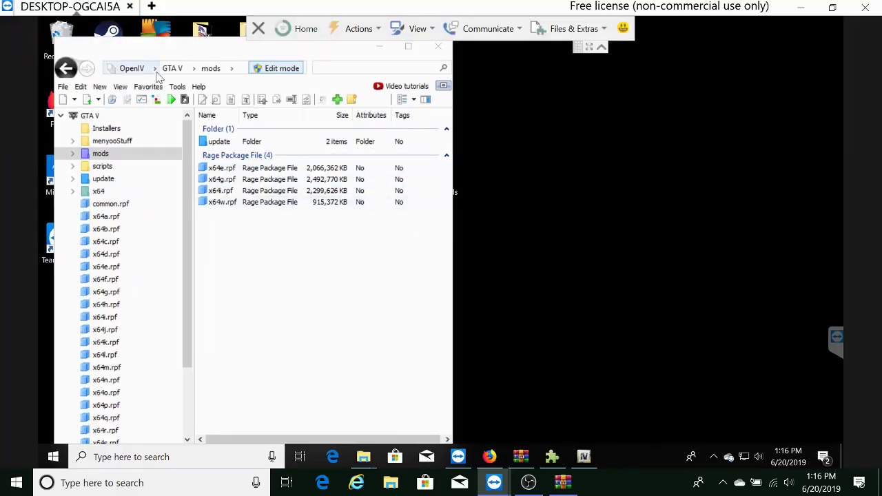
drag(409, 163, 515, 224)
Open the Grand Theft Auto V game folder from the desktop, compare its contents with OpenIV and minimize the folder window
double_click(389, 177)
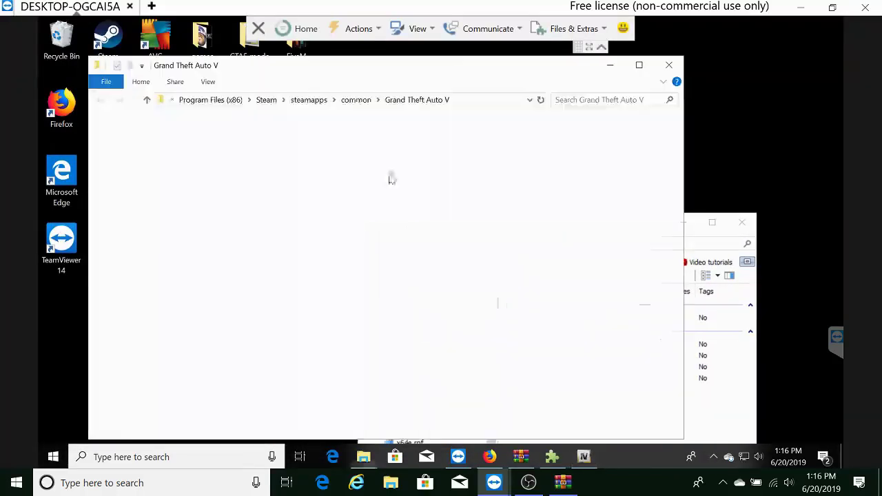
click(565, 484)
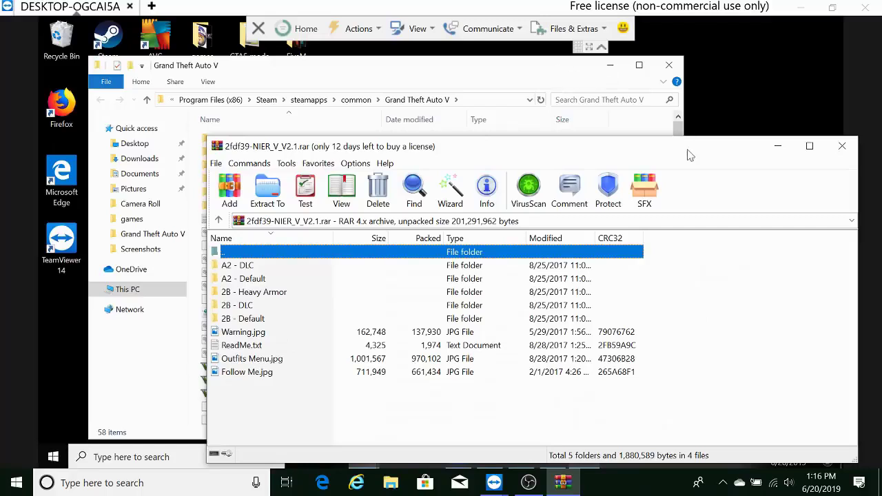
drag(689, 155, 660, 147)
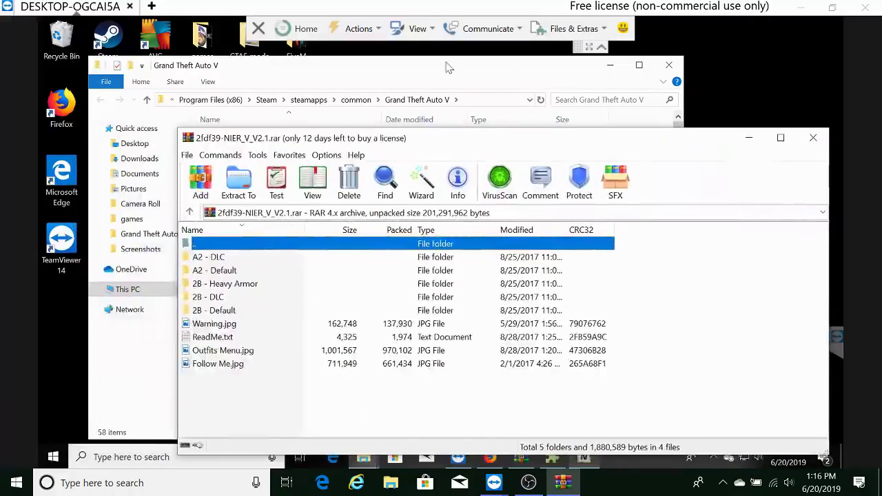
drag(446, 66, 411, 62)
click(678, 239)
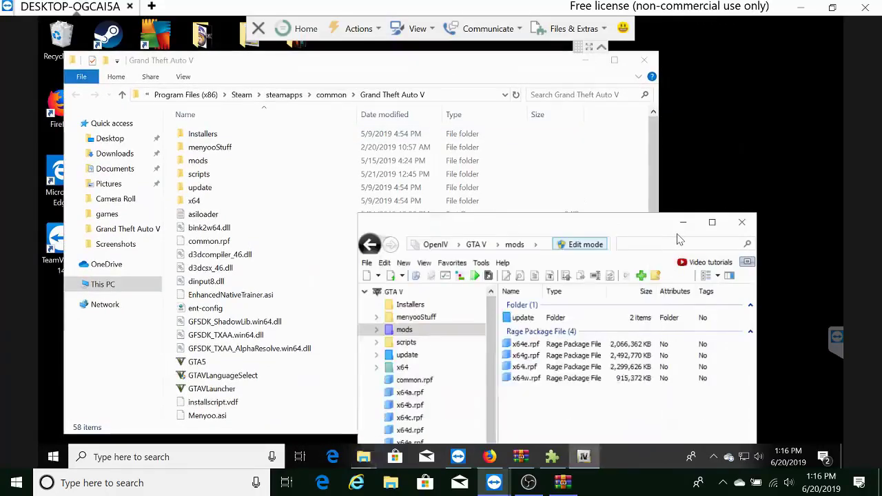
drag(560, 231, 529, 75)
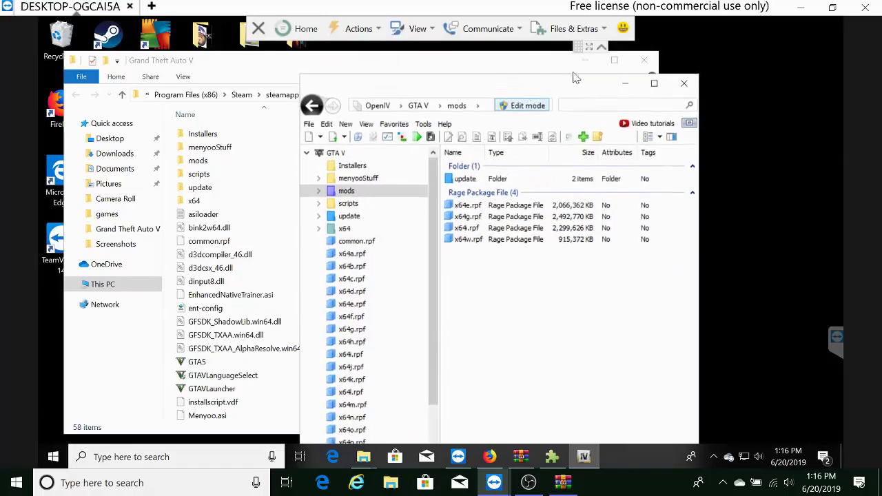
click(586, 66)
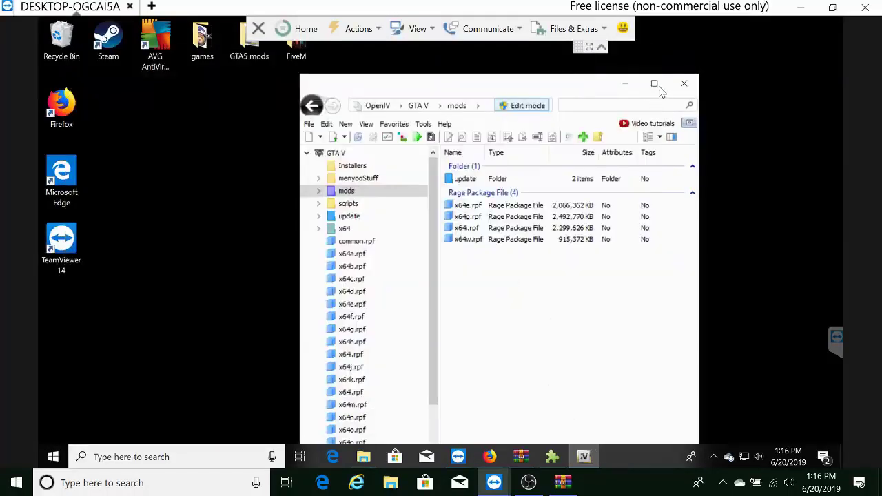
Maximize OpenIV, open mods/update/x64/dlcpacks/addonpeds/dlc.rpf/peds.rpf and look through the model files inside
click(655, 85)
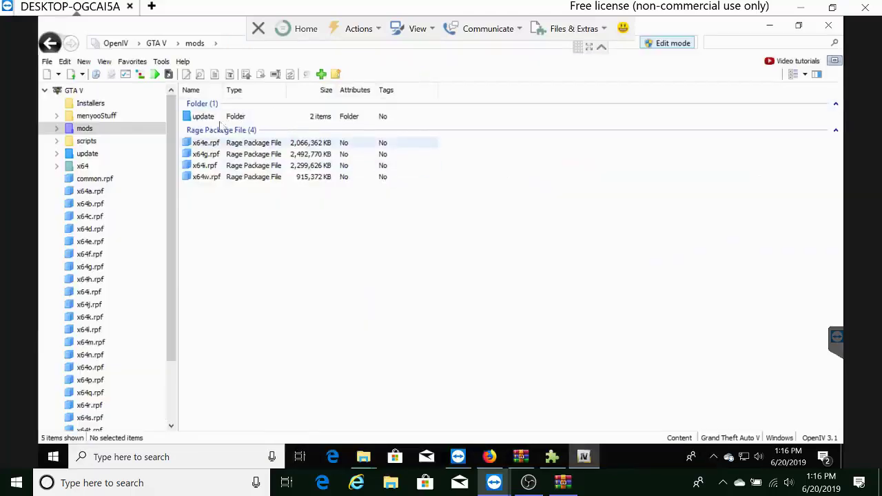
double_click(219, 116)
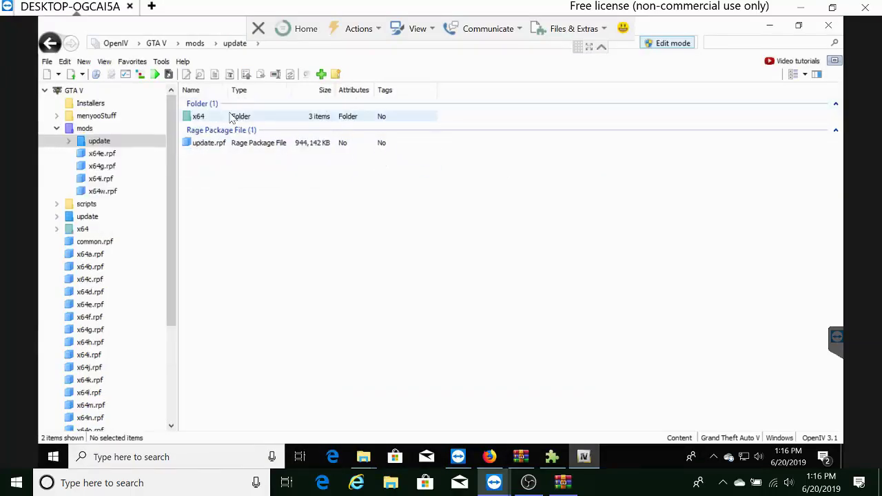
double_click(216, 117)
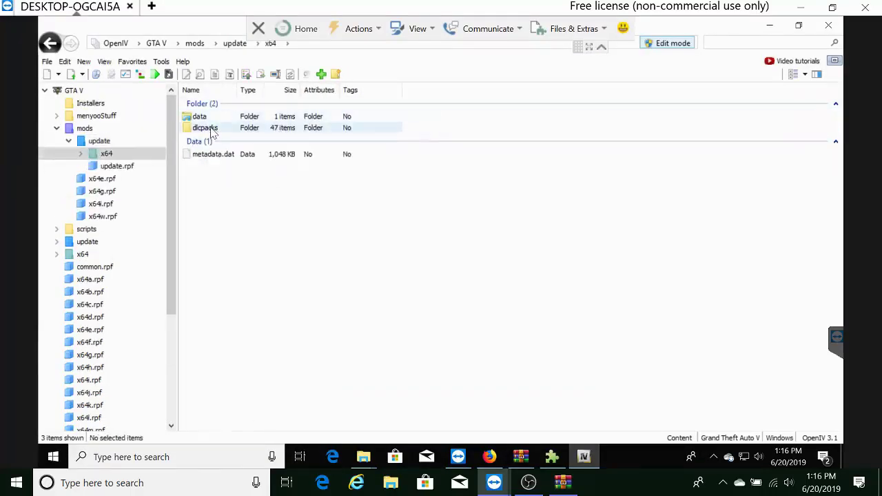
double_click(211, 129)
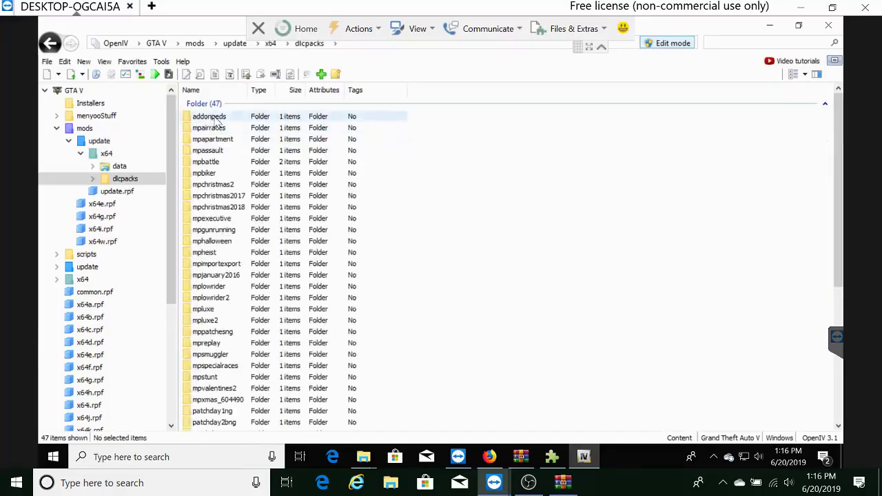
double_click(197, 117)
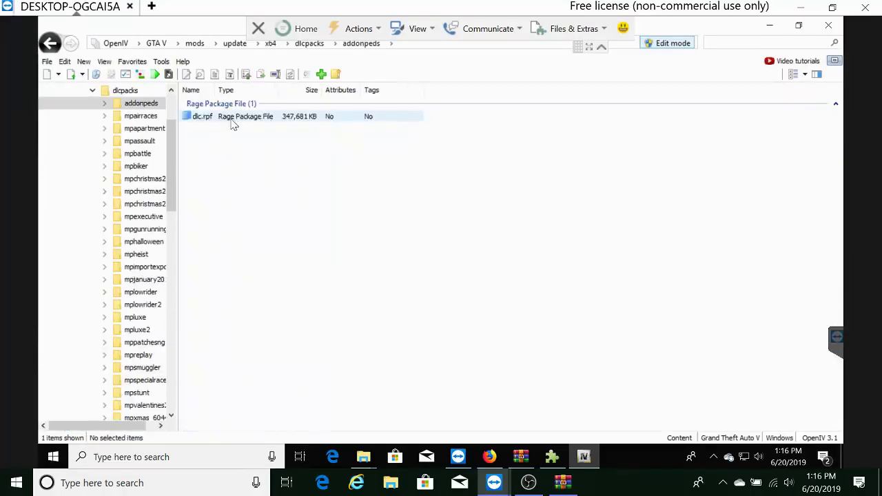
click(229, 117)
double_click(229, 116)
click(233, 118)
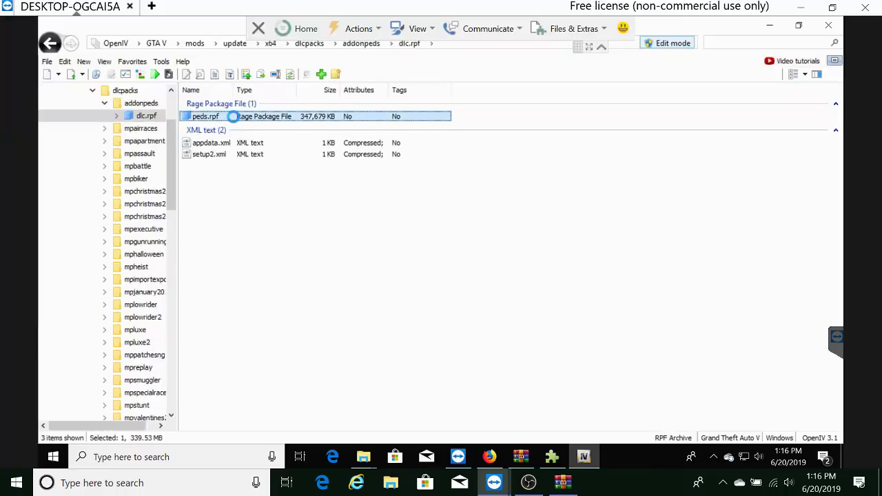
double_click(235, 119)
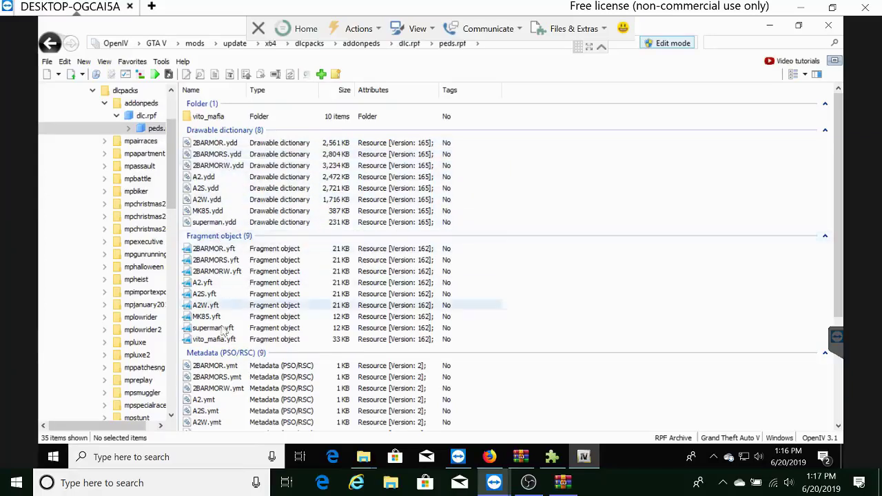
scroll(238, 325, down, 5)
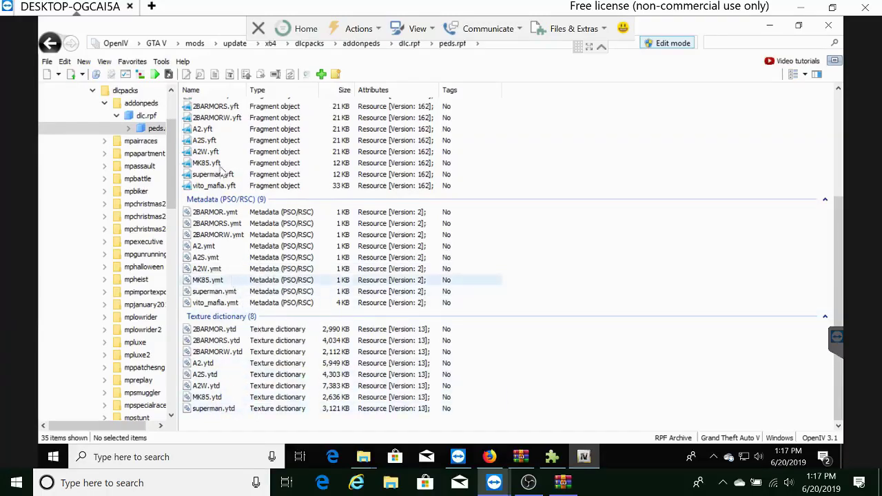
scroll(222, 172, up, 3)
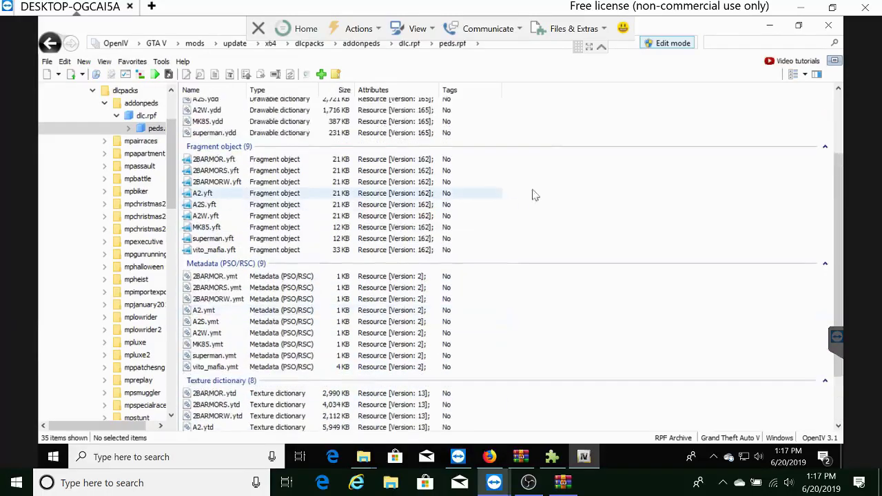
Turn off OpenIV's edit mode and bring up the remote computer's NIER archive over it at the archive's top level
click(659, 47)
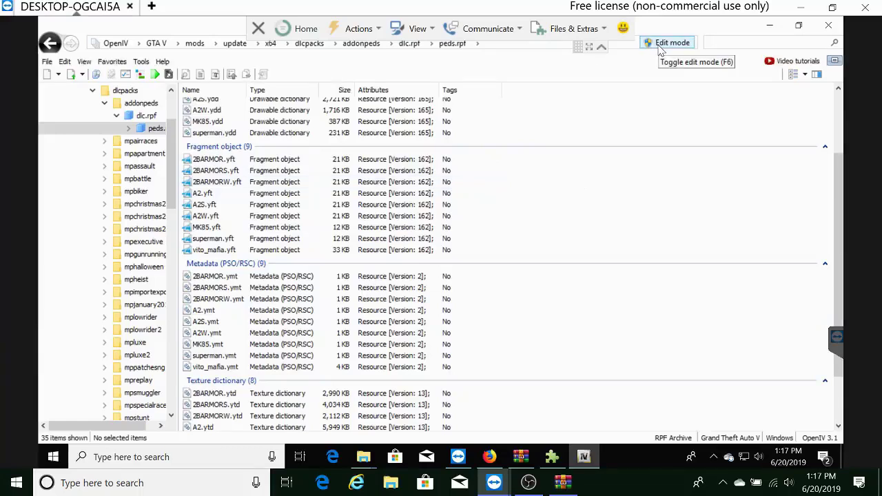
click(563, 484)
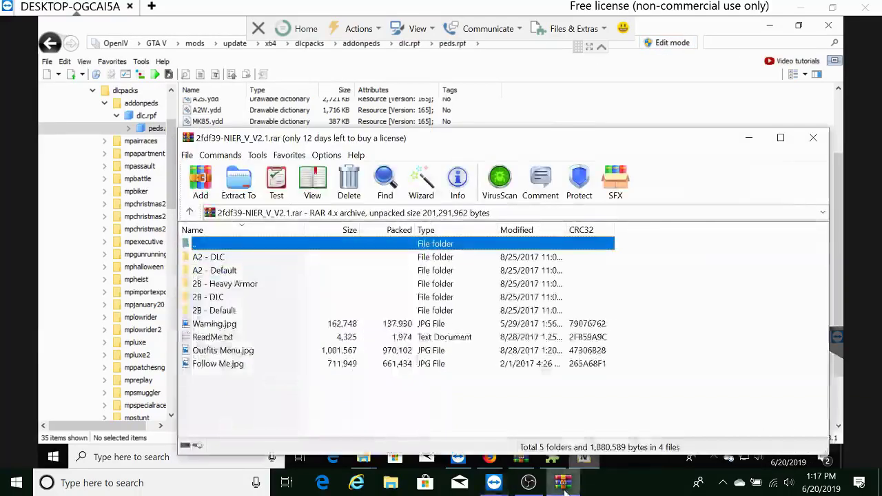
click(750, 135)
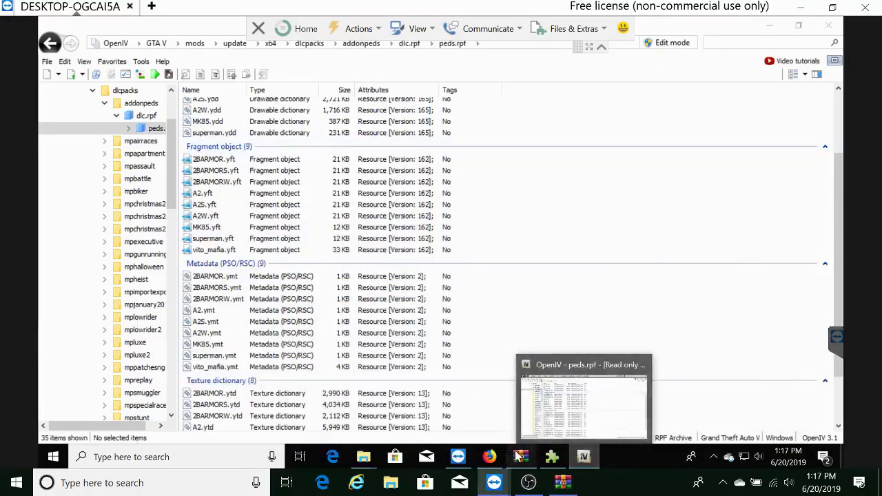
click(521, 457)
mouse_move(323, 207)
mouse_down()
mouse_move(345, 165)
mouse_move(348, 114)
mouse_up()
double_click(183, 207)
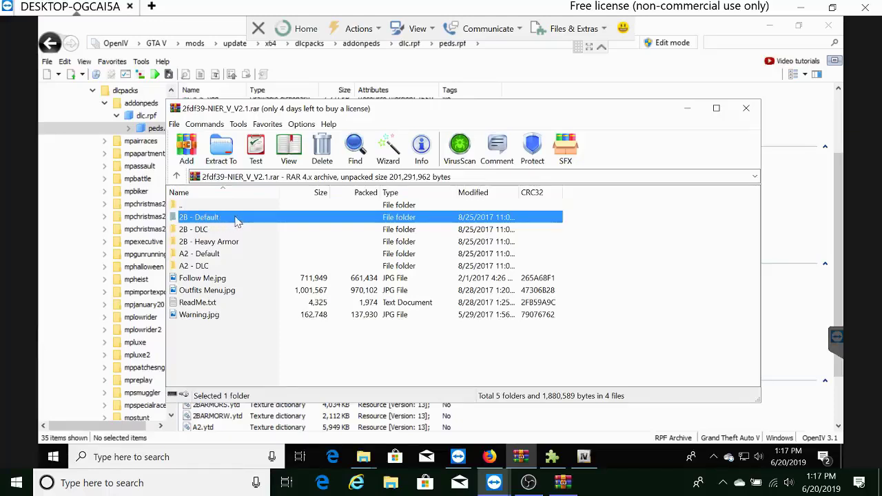
View the 2B.jpg preview in the archive's 2B - Default folder and close the picture
double_click(216, 219)
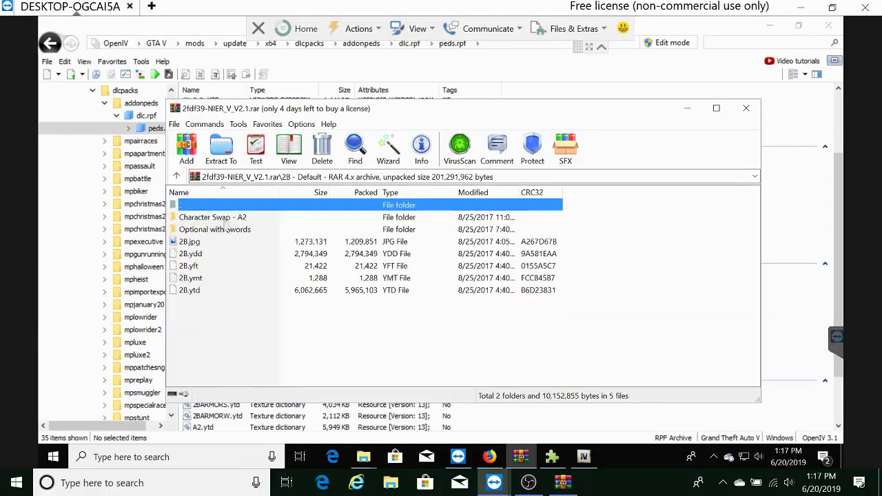
click(195, 246)
double_click(195, 246)
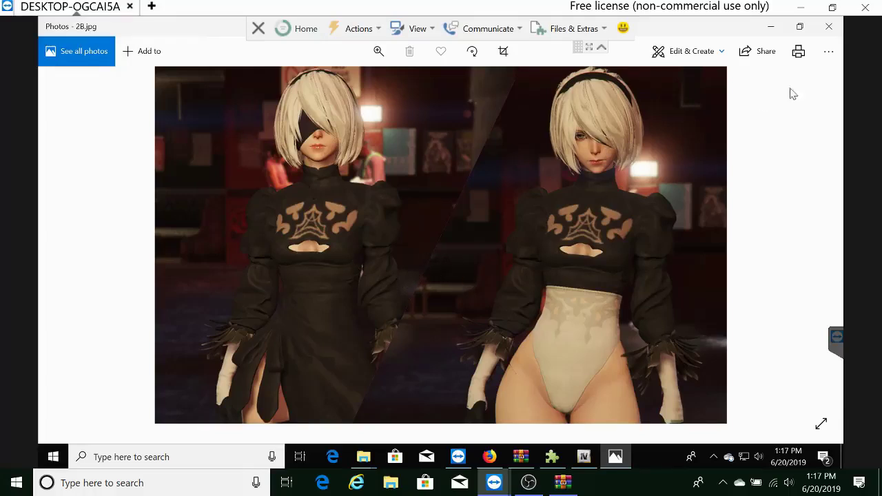
click(829, 28)
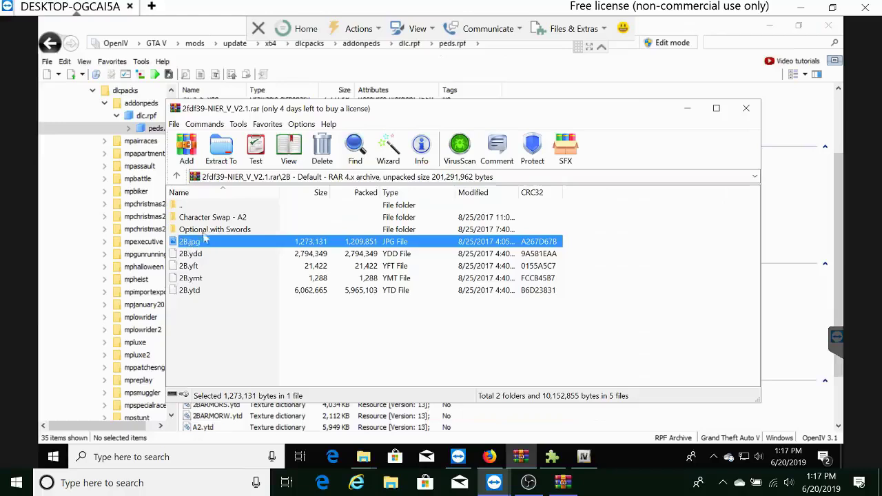
View the 2B50.jpg preview in the Character Swap - A2 folder and minimize the picture
double_click(210, 218)
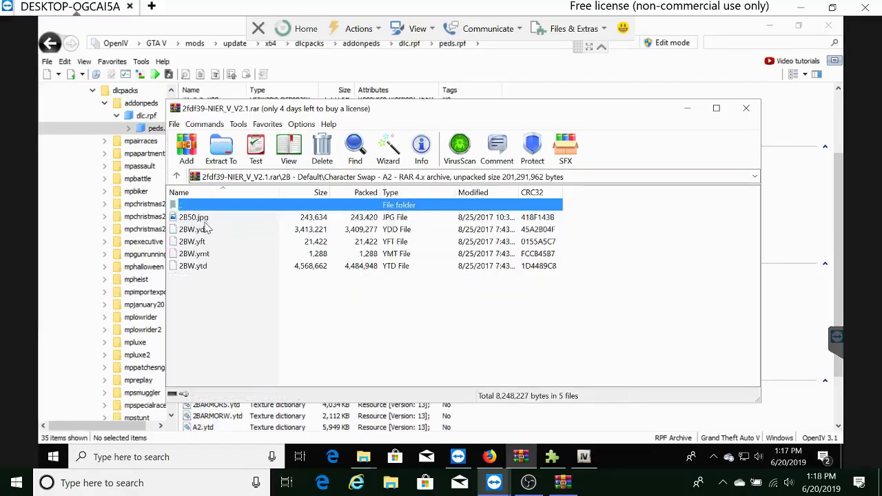
double_click(198, 218)
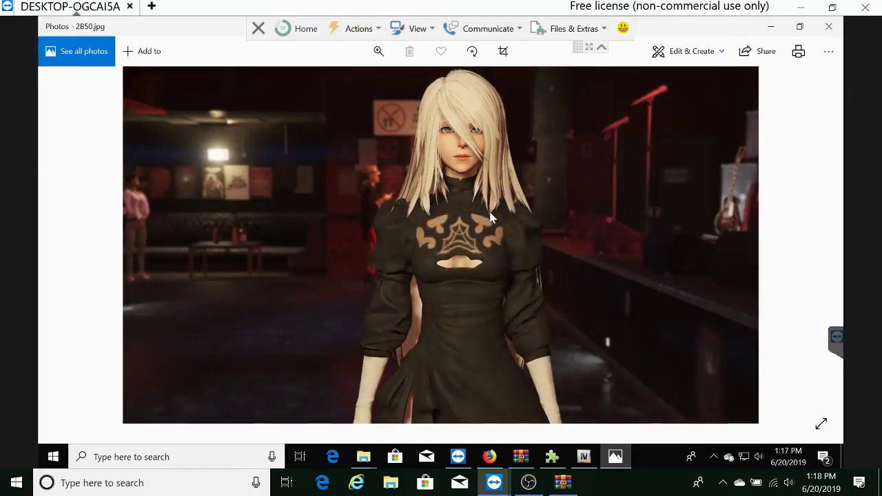
scroll(491, 216, down, 1)
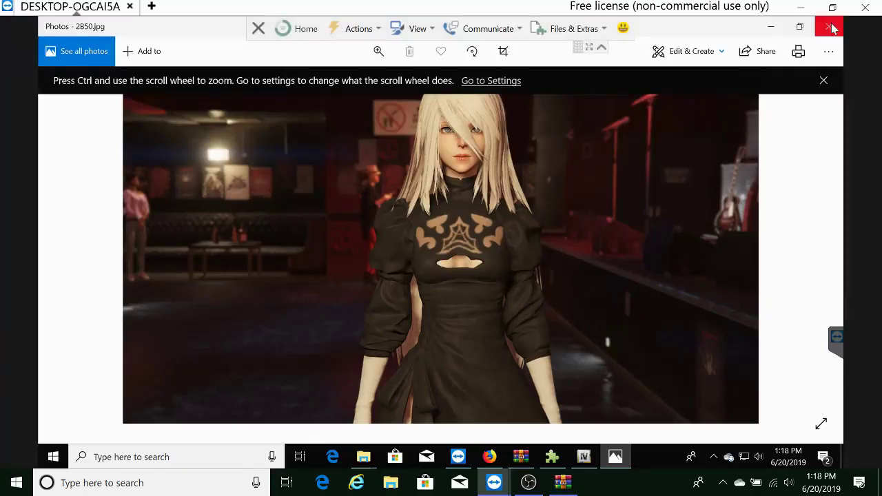
click(823, 80)
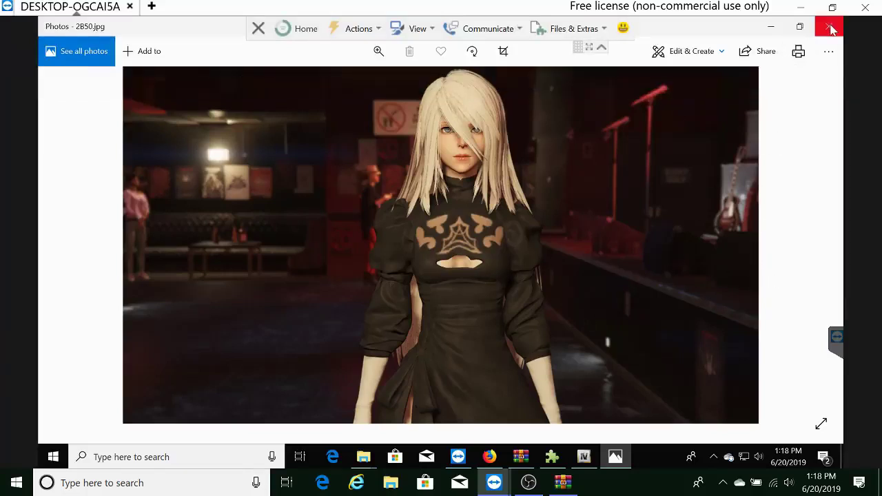
click(771, 31)
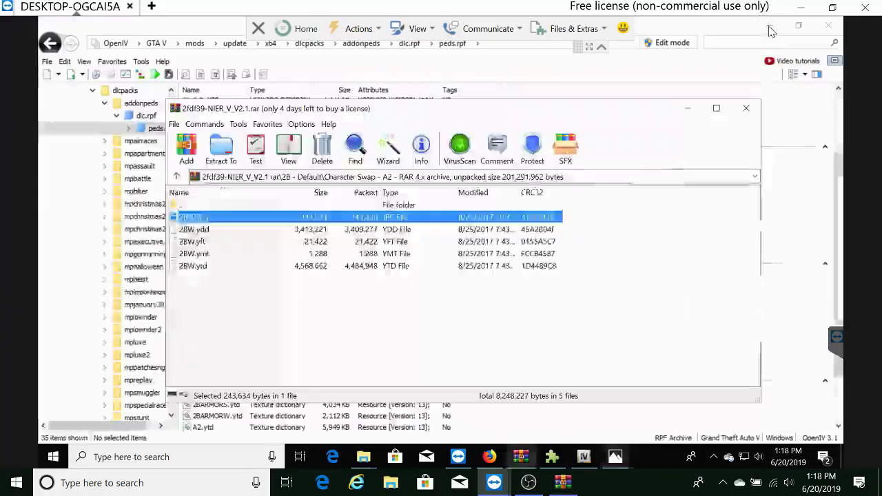
Go back to the archive's top level, return to 2B - Default's Character Swap - A2 folder and view 2B50.jpg again
double_click(180, 206)
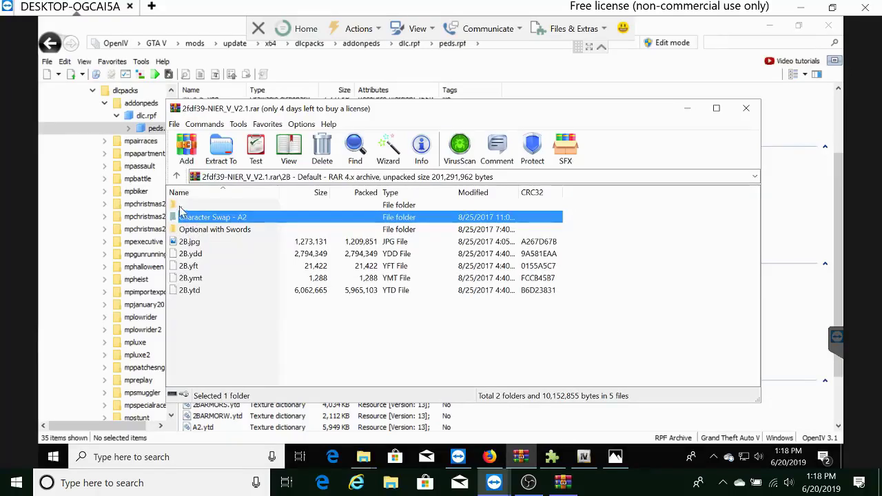
double_click(181, 207)
double_click(206, 220)
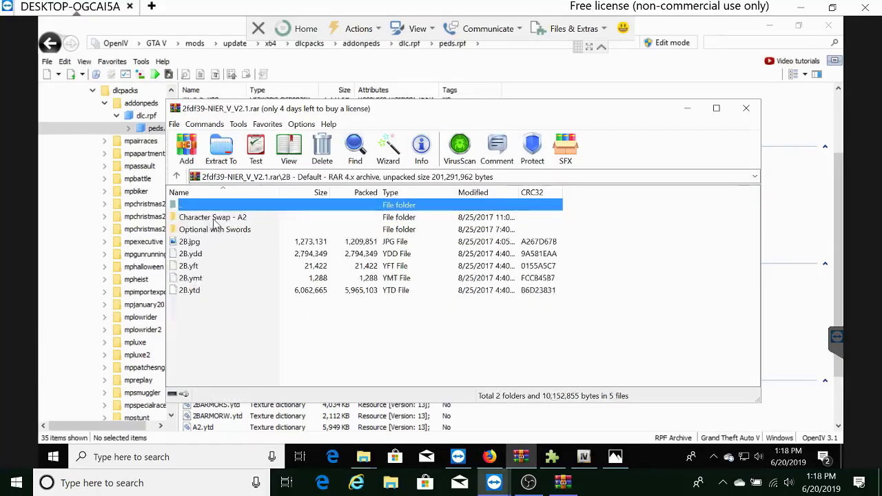
double_click(211, 220)
double_click(193, 219)
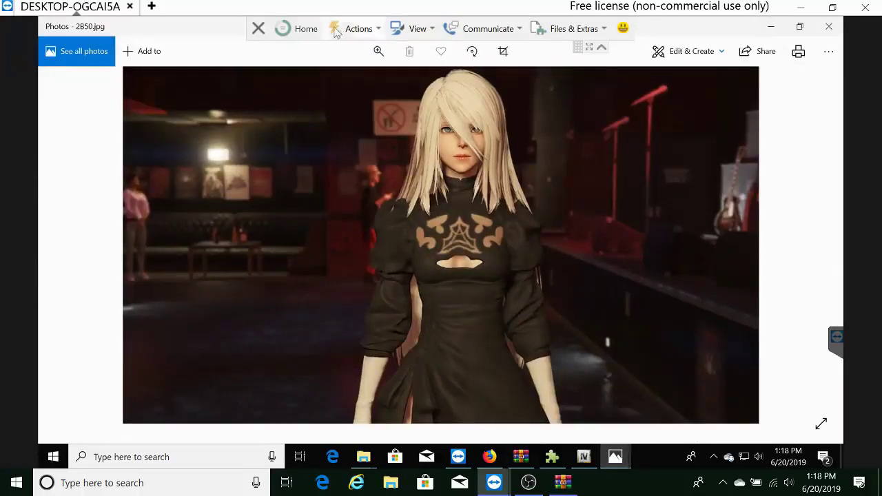
click(771, 27)
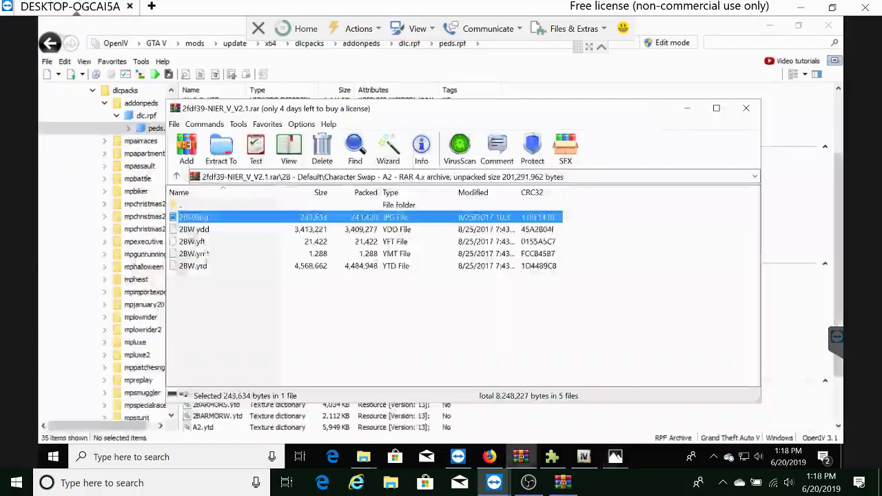
View the 2BARMOR.jpg preview in the 2B - Heavy Armor folder and close the picture
double_click(187, 206)
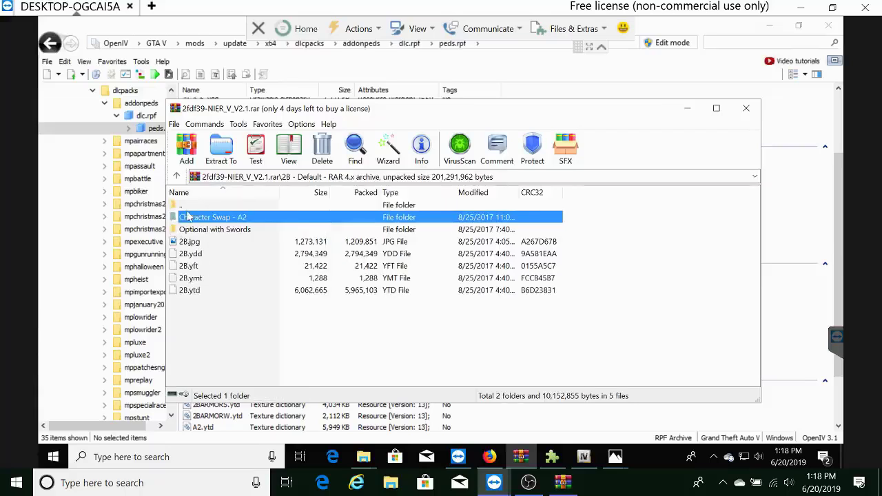
double_click(186, 207)
double_click(214, 241)
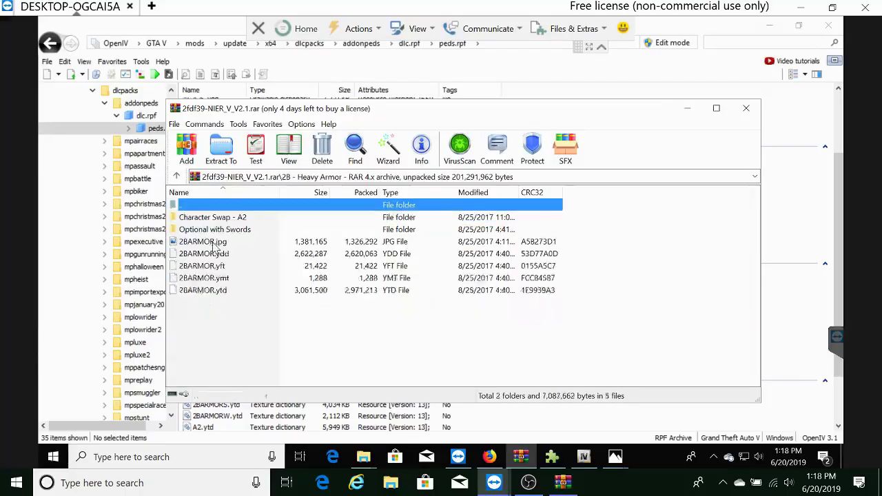
double_click(197, 242)
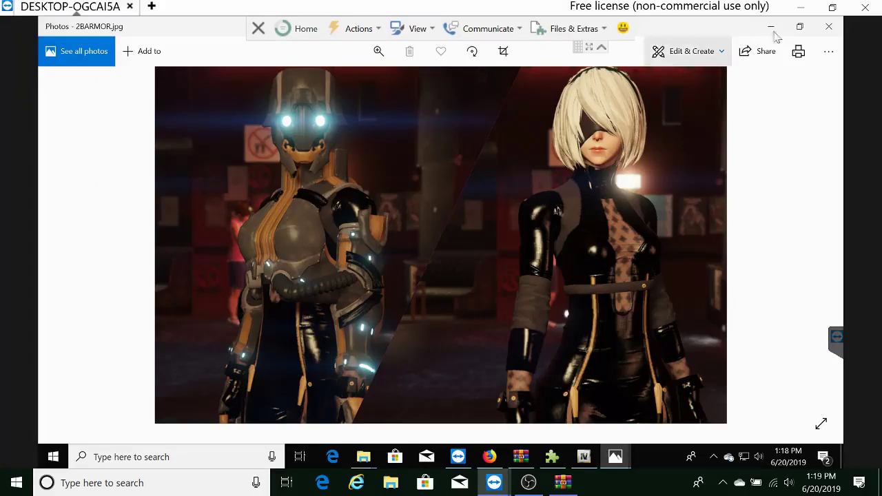
click(831, 28)
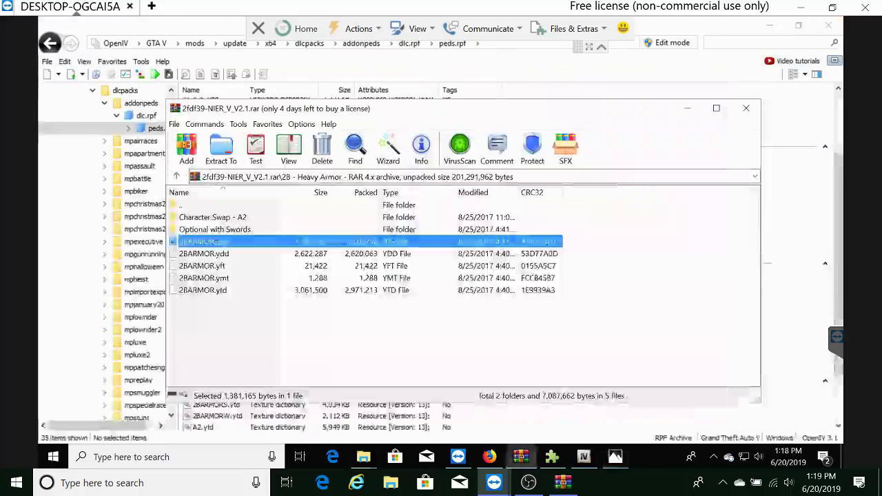
Close the two remaining minimized Photos windows showing the 2B50.jpg preview
mouse_move(613, 459)
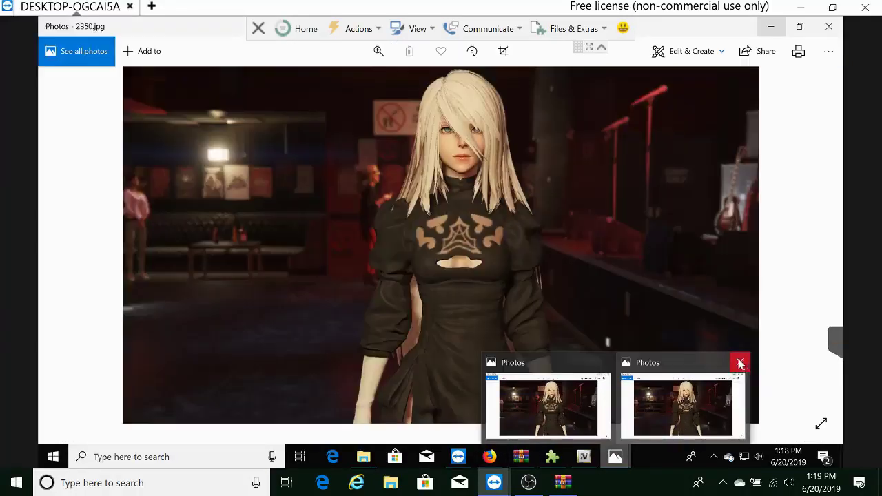
click(740, 363)
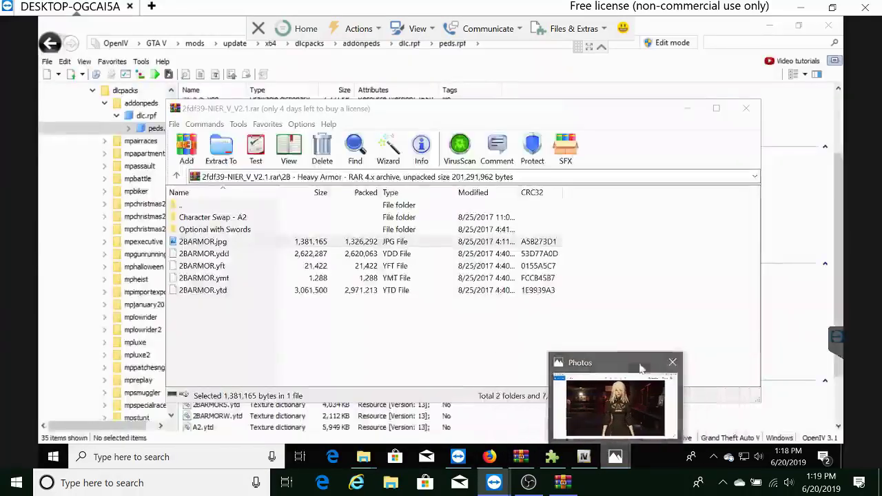
click(671, 363)
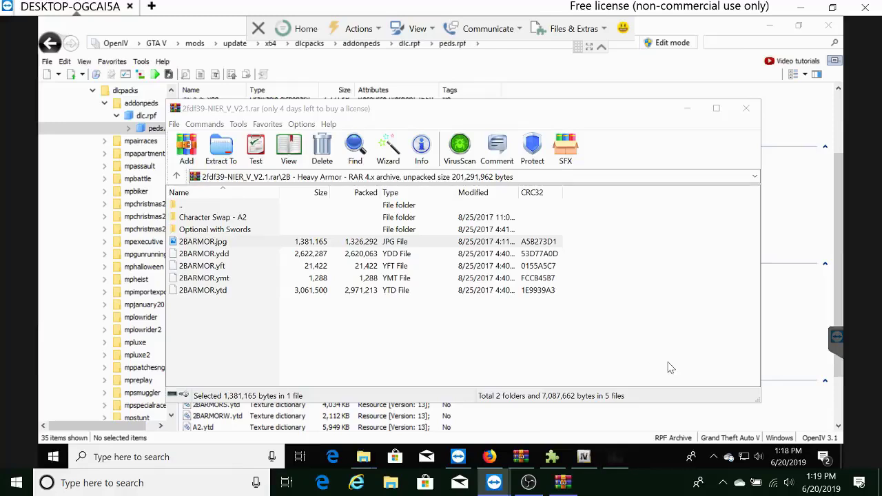
Return to the archive's 2B - Default folder and reopen the 2B.jpg preview
double_click(182, 206)
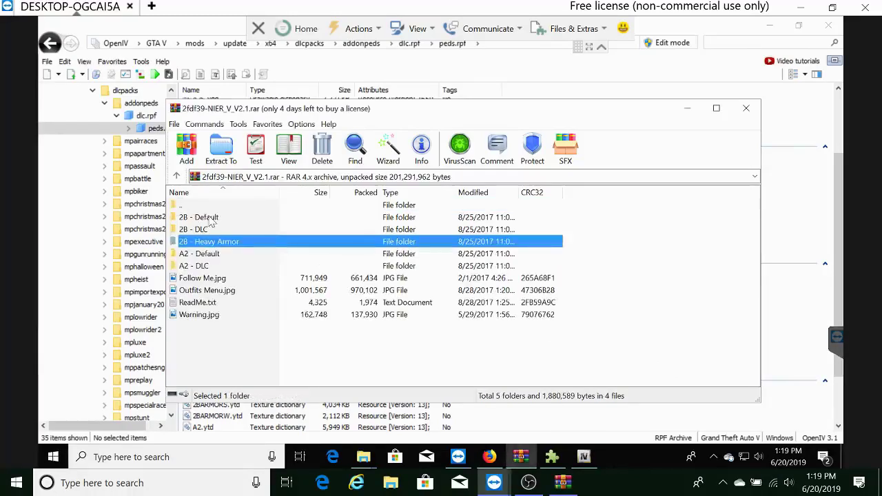
double_click(207, 218)
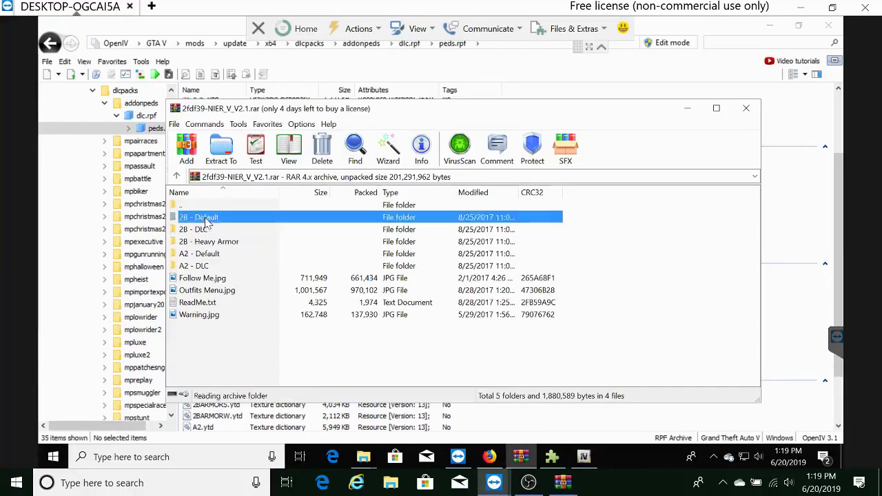
double_click(190, 241)
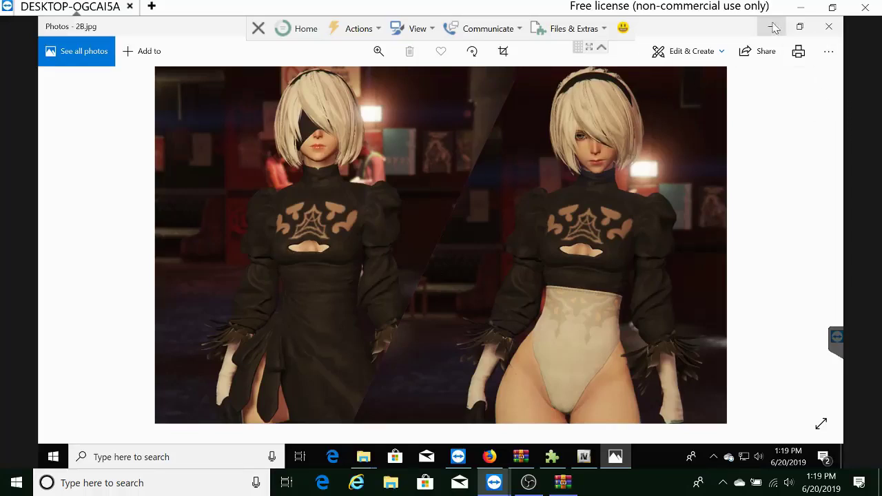
Close the 2B.jpg preview, select 2B.ydd, 2B.yft, 2B.ymt and 2B.ytd in the archive, and uncover OpenIV's peds.rpf file list
click(829, 26)
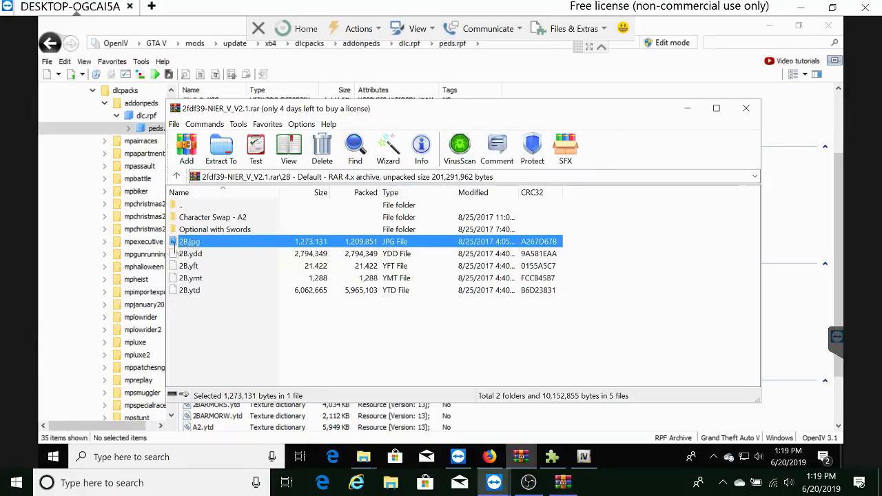
drag(193, 302, 197, 261)
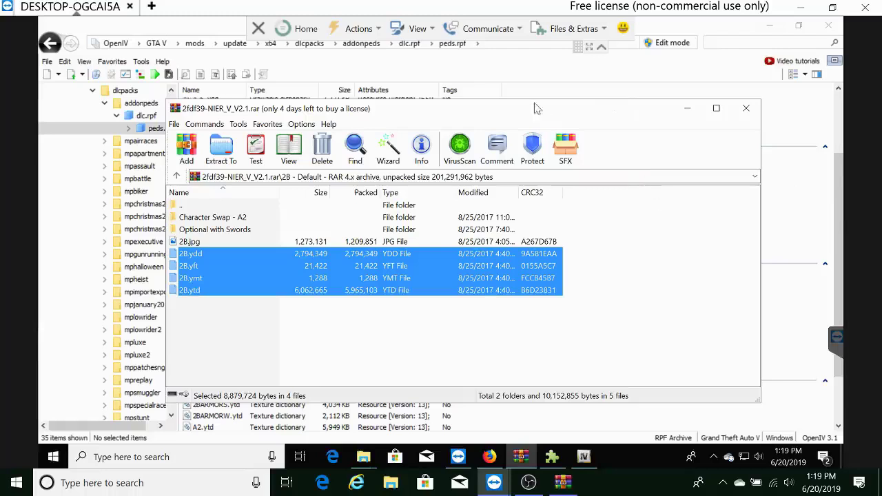
drag(506, 112, 645, 240)
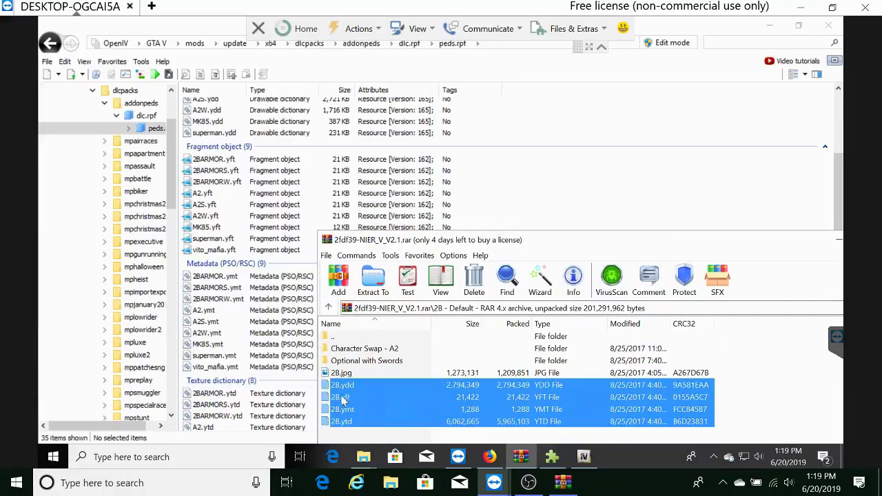
drag(343, 400, 206, 192)
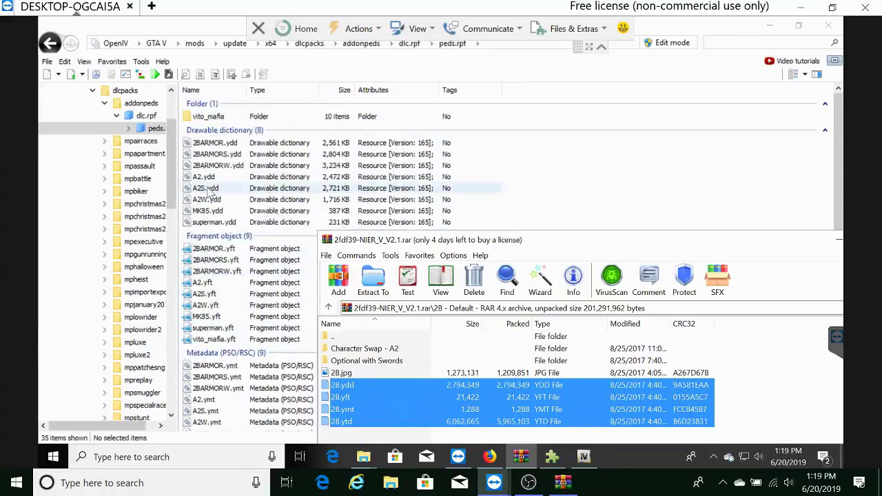
Select the six drawable dictionaries from 2BARMOR.ydd through A2W.ydd in peds.rpf
click(205, 145)
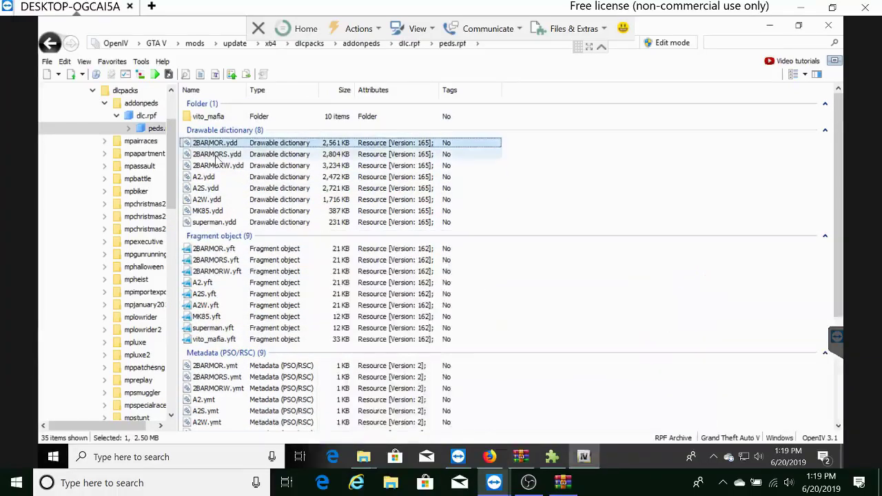
shift+click(213, 167)
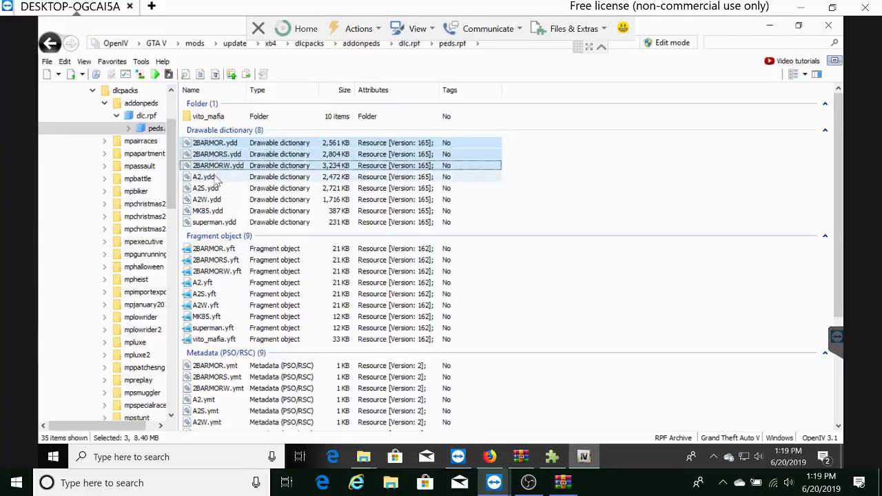
key(shift+Down)
key(shift+Down)
key(shift+Down)
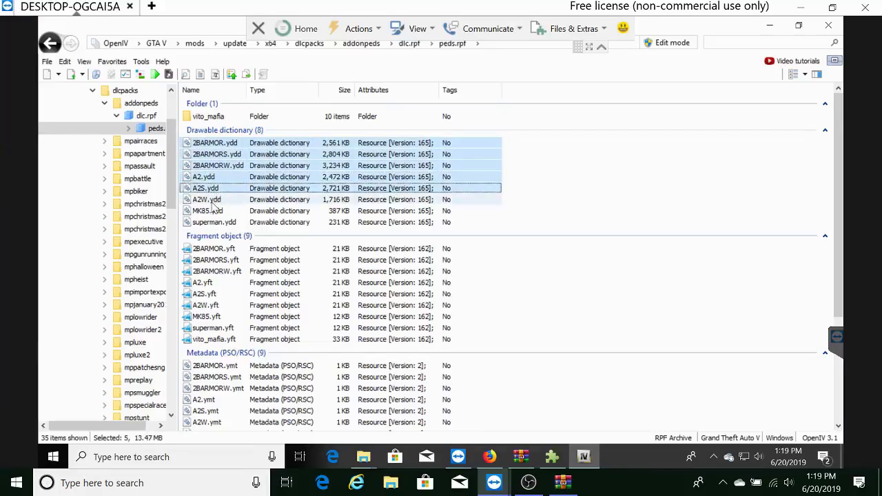
Add the six fragment objects from 2BARMOR.yft through A2W.yft to the selection
ctrl+click(215, 251)
key(shift+Down)
key(shift+Down)
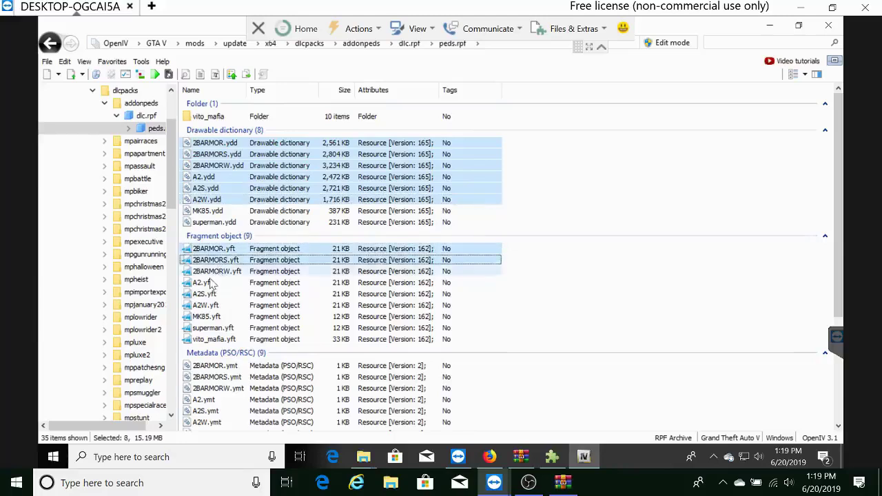
key(shift+Down)
key(shift+Down)
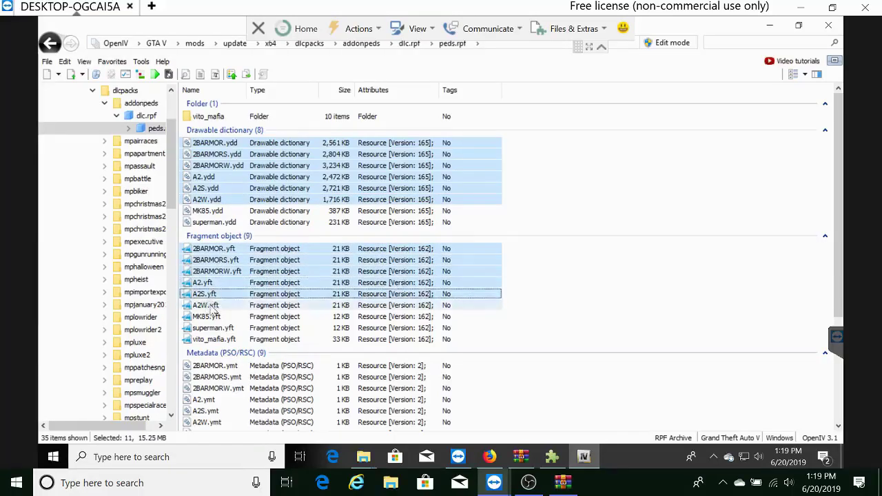
key(shift+Down)
Extend the selection with the six metadata files from 2BARMOR.ymt through A2W.ymt
scroll(252, 303, down, 1)
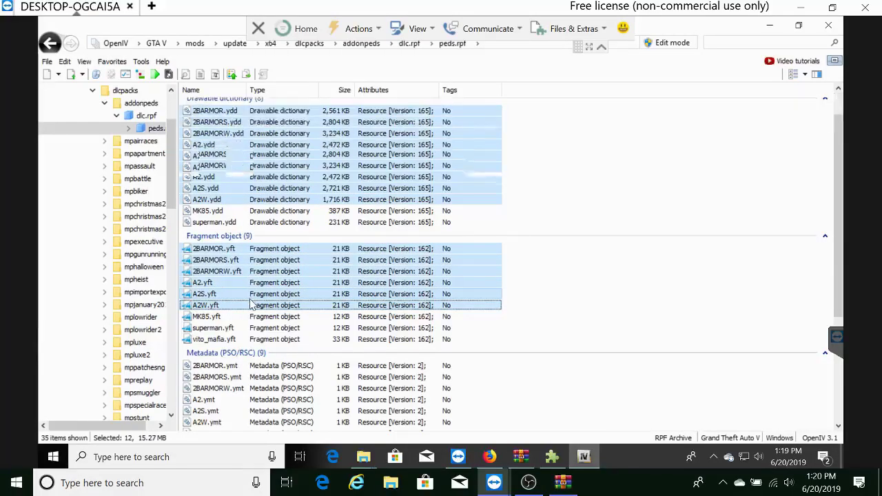
scroll(252, 303, down, 4)
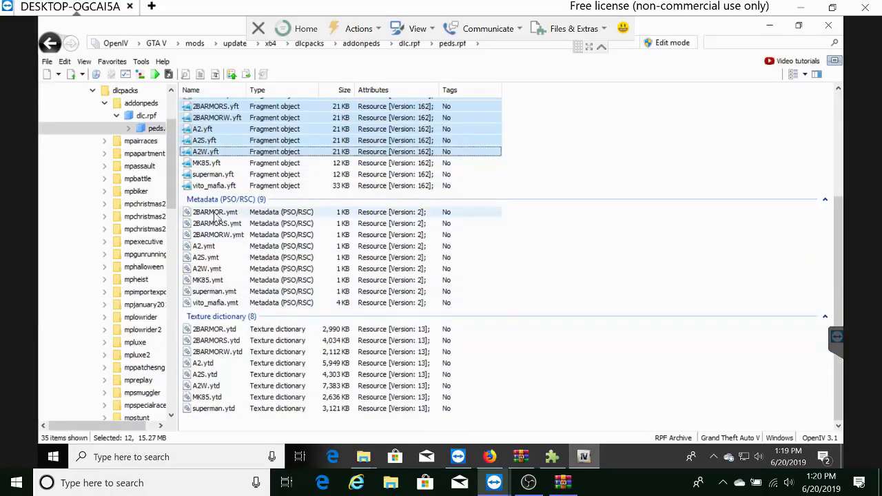
ctrl+click(215, 213)
ctrl+click(217, 224)
ctrl+click(216, 235)
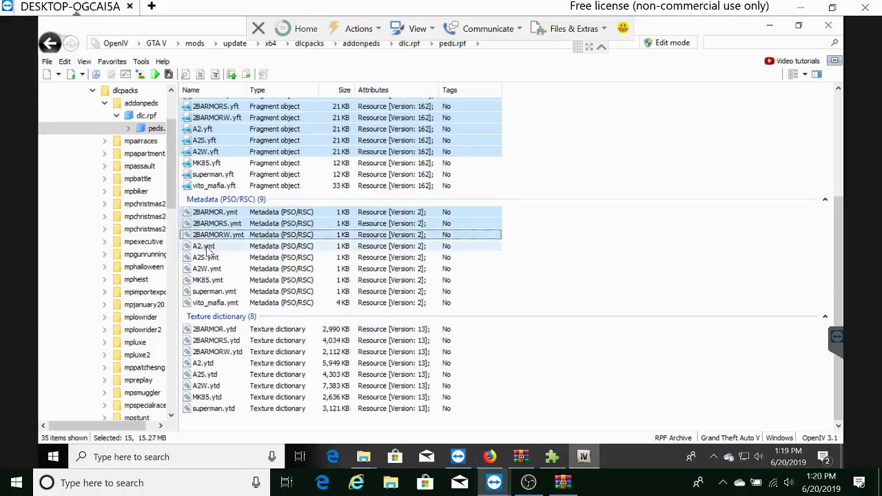
ctrl+click(205, 246)
ctrl+click(206, 257)
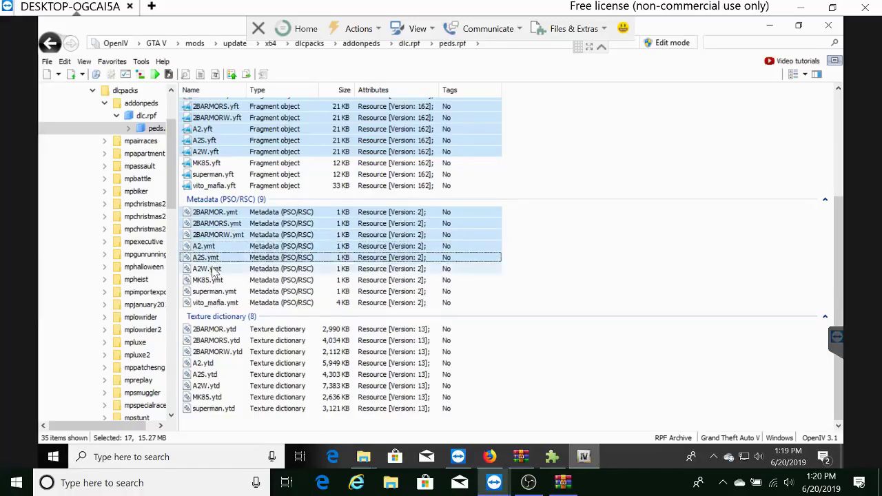
ctrl+click(210, 269)
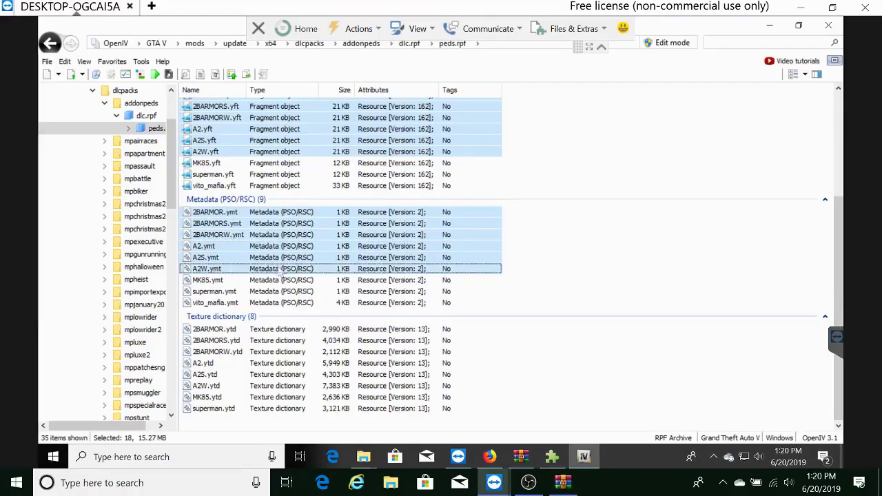
Include the six texture dictionaries from 2BARMOR.ytd through A2W.ytd in the selection
ctrl+click(214, 329)
ctrl+click(216, 341)
ctrl+click(217, 353)
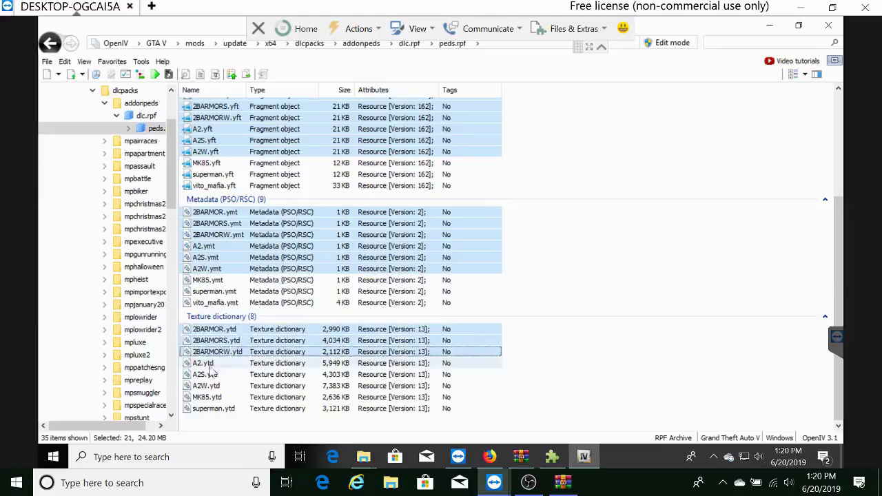
ctrl+click(207, 363)
ctrl+click(206, 375)
ctrl+click(217, 386)
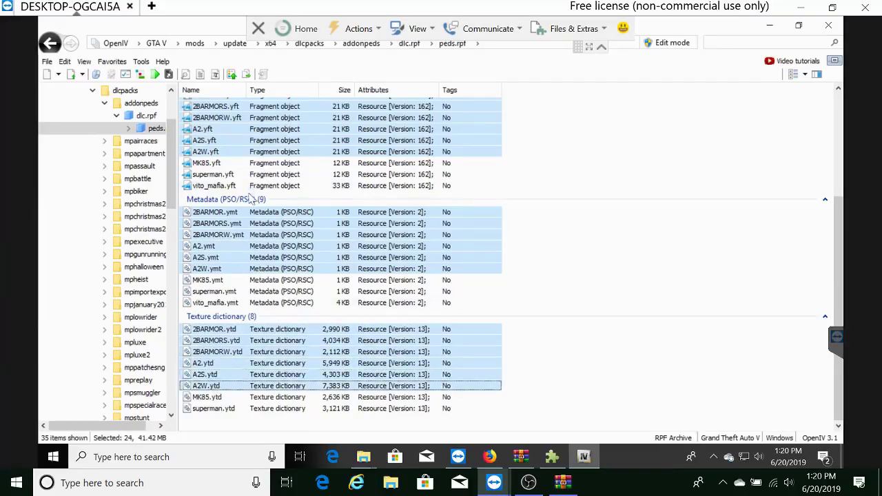
Turn on edit mode for peds.rpf and accept that changes are saved automatically
right_click(266, 140)
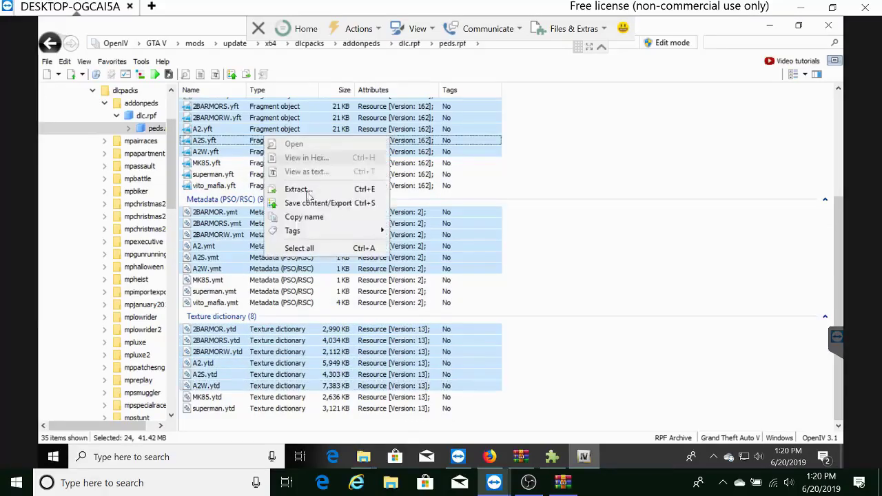
click(667, 42)
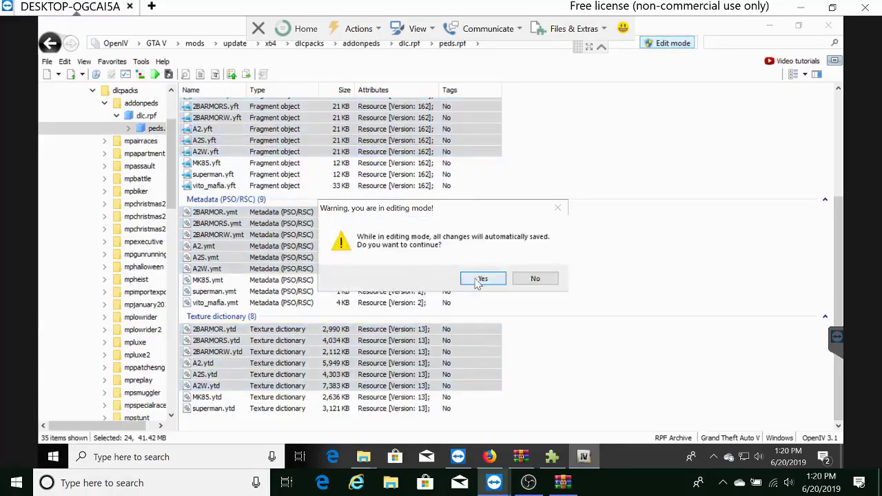
click(479, 278)
right_click(238, 126)
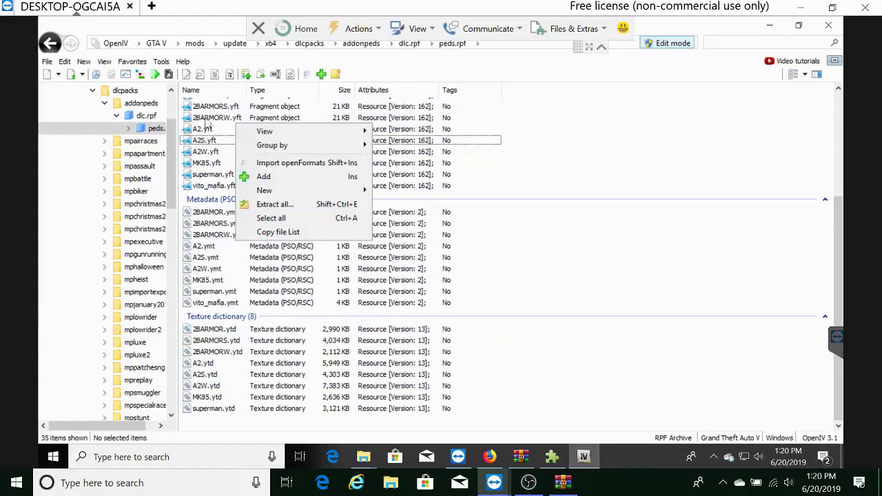
click(655, 186)
Reselect the drawable dictionaries 2BARMOR.ydd through A2W.ydd, leaving out MK85 and superman
scroll(228, 165, up, 3)
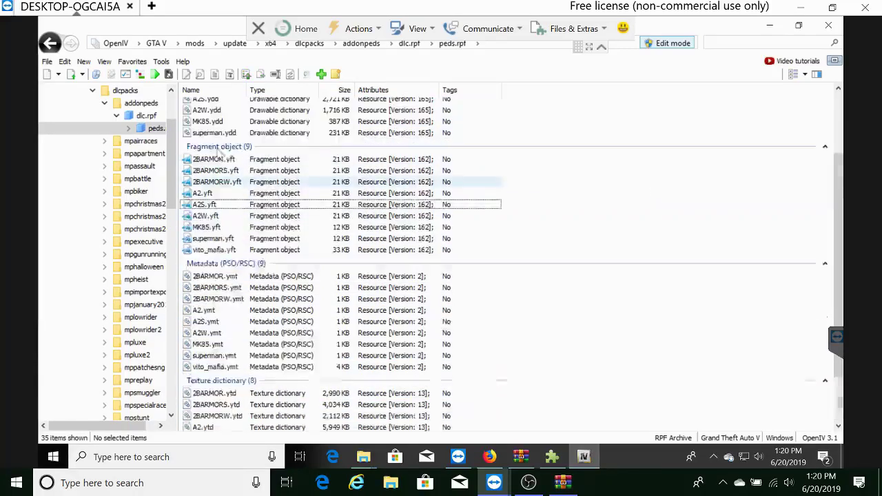
scroll(233, 177, up, 2)
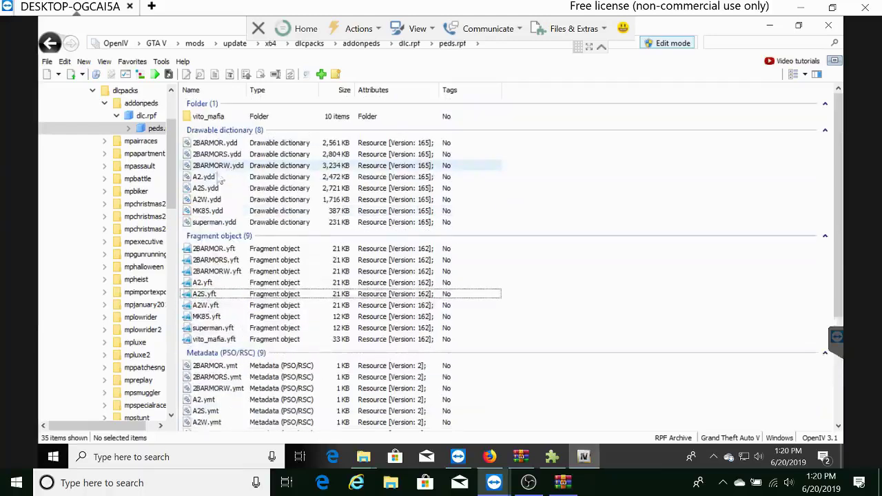
drag(217, 156, 219, 200)
ctrl+click(207, 199)
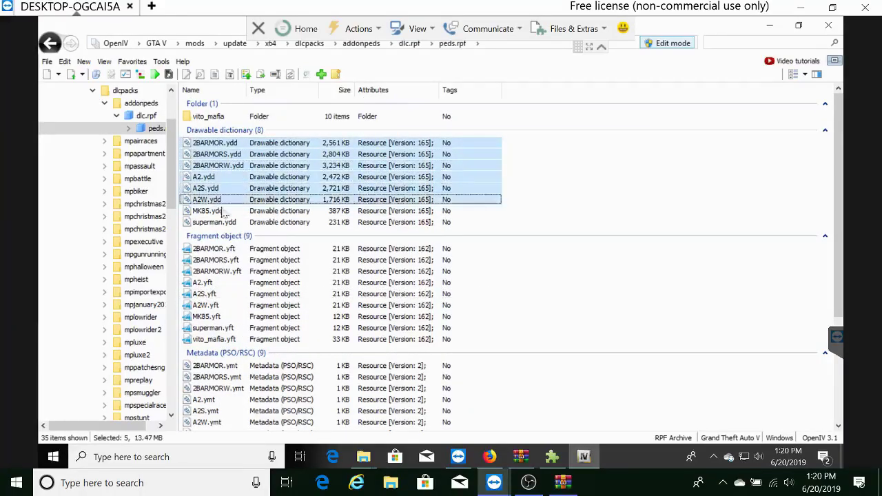
Add the fragment objects 2BARMOR.yft through A2W.yft to the new selection, leaving out MK85, superman and vito_mafia
ctrl+click(213, 248)
ctrl+click(215, 260)
ctrl+click(210, 272)
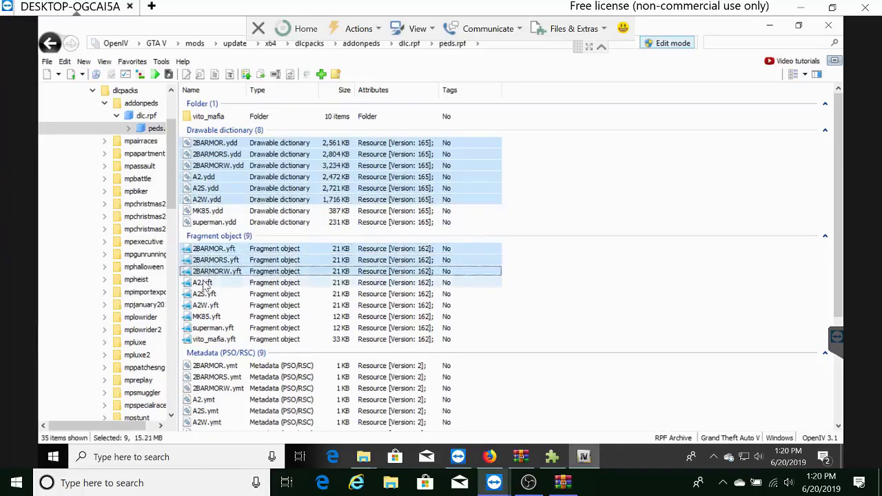
ctrl+click(207, 283)
ctrl+click(206, 293)
ctrl+click(208, 305)
ctrl+click(213, 316)
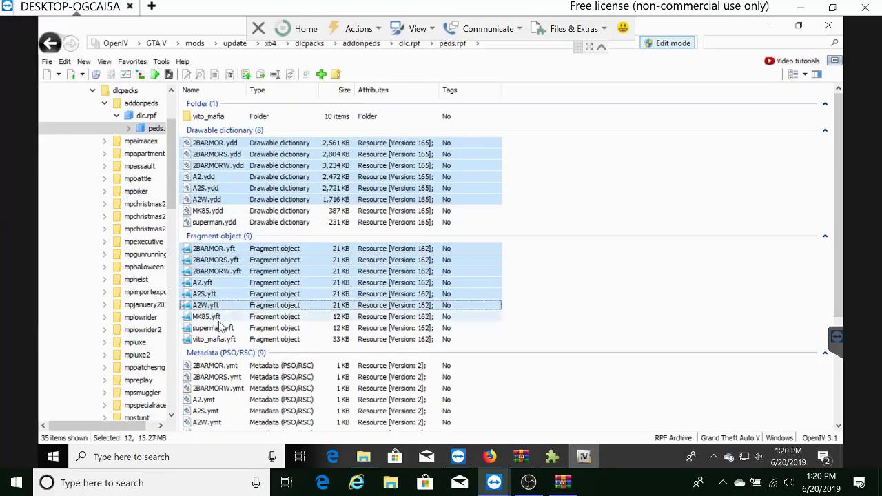
Extend the new selection with the metadata files 2BARMOR.ymt through A2W.ymt
ctrl+click(216, 367)
ctrl+click(214, 378)
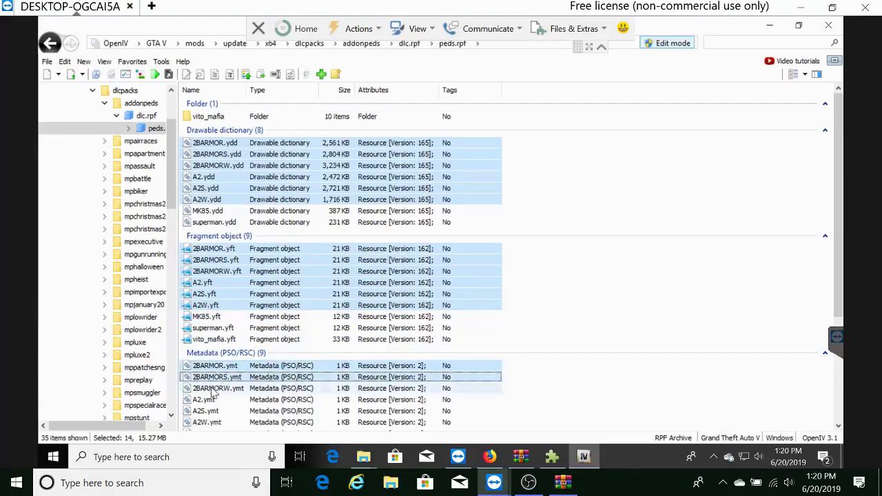
ctrl+click(215, 389)
ctrl+click(212, 400)
ctrl+click(213, 412)
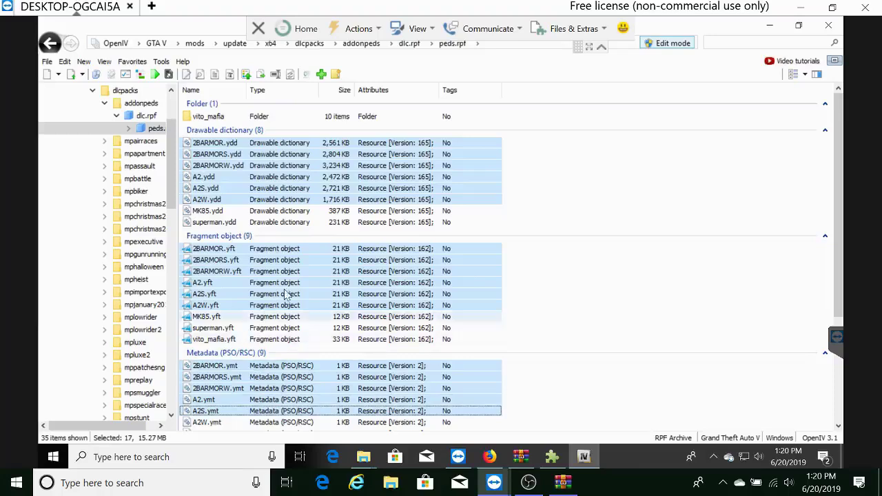
scroll(506, 217, down, 4)
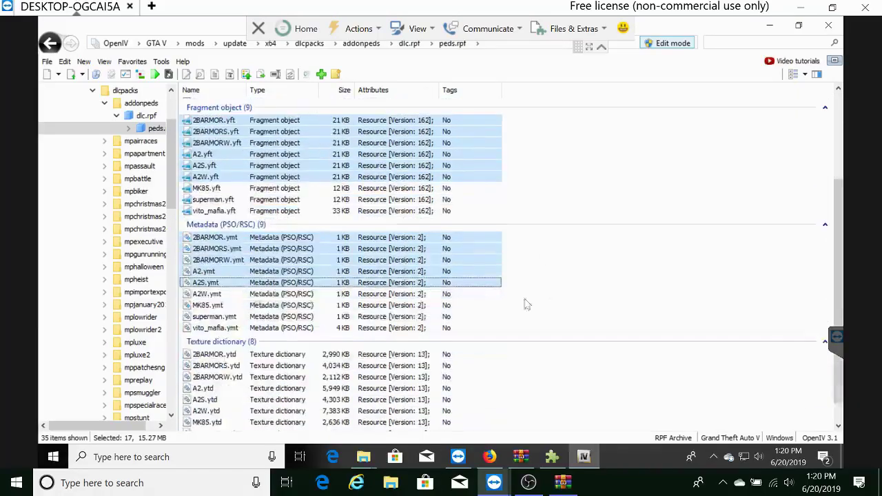
ctrl+click(208, 295)
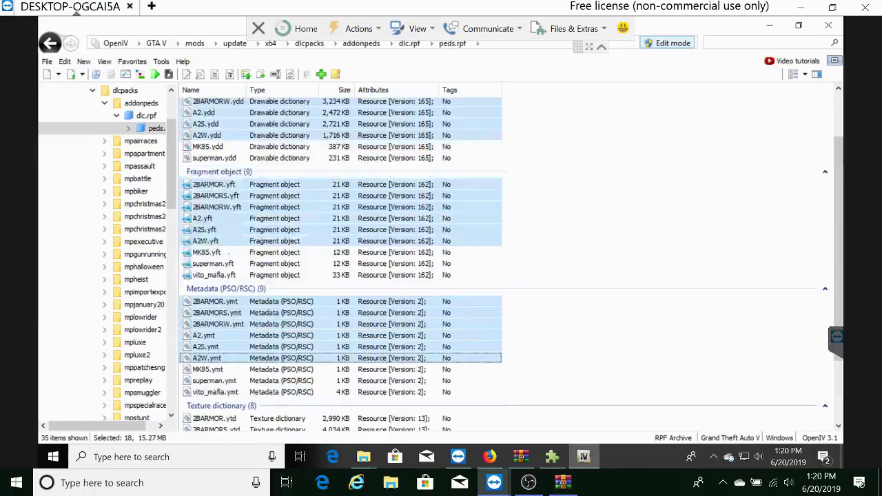
Review the selected files and add the texture dictionaries 2BARMOR.ytd through A2W.ytd to the selection
scroll(221, 233, up, 2)
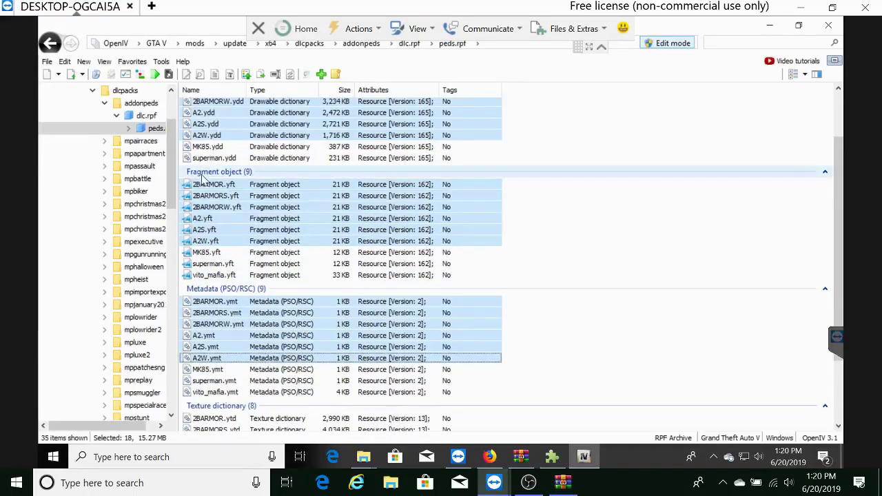
scroll(238, 164, up, 2)
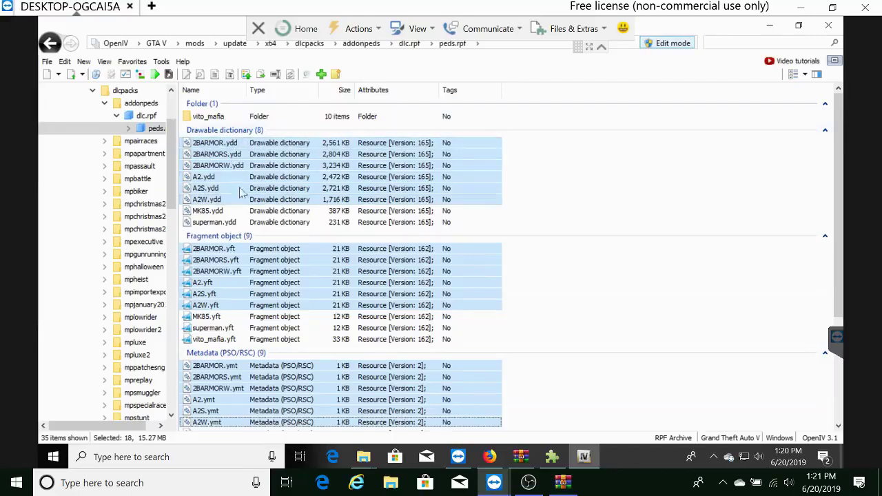
scroll(248, 252, down, 2)
scroll(248, 253, up, 2)
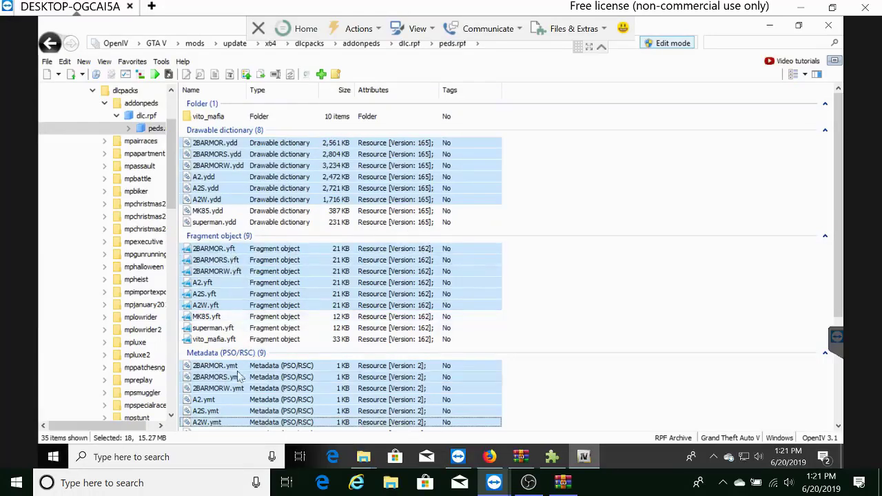
scroll(266, 387, down, 2)
scroll(224, 355, down, 2)
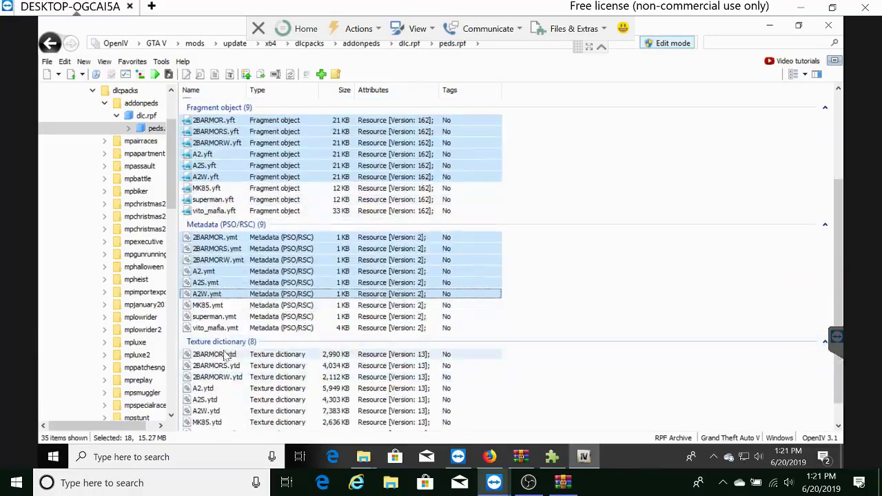
ctrl+click(214, 356)
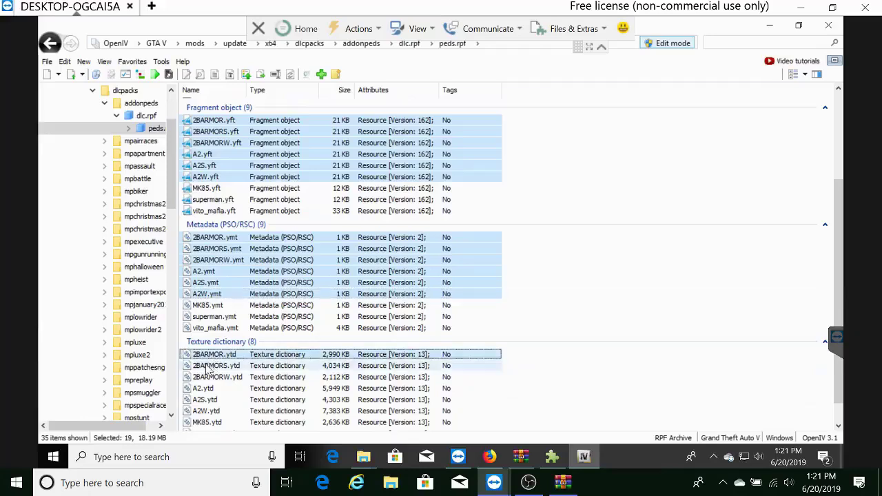
ctrl+click(216, 366)
ctrl+click(211, 377)
ctrl+click(203, 389)
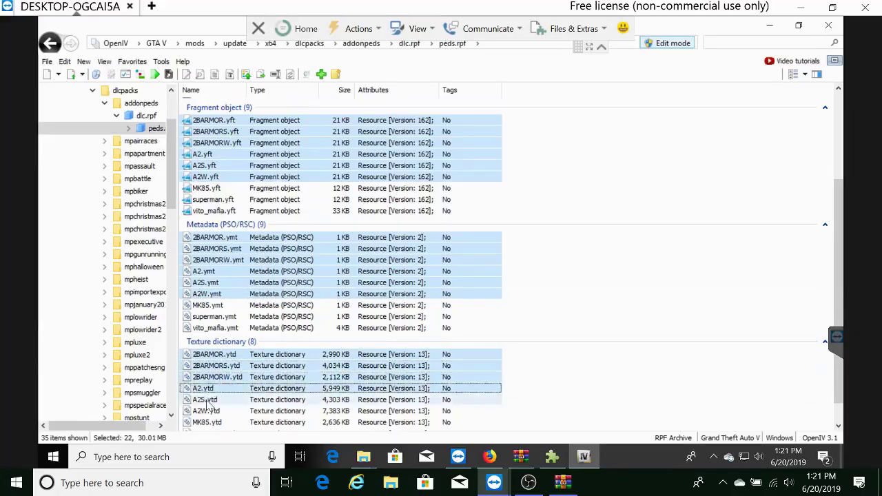
ctrl+click(207, 400)
ctrl+click(207, 411)
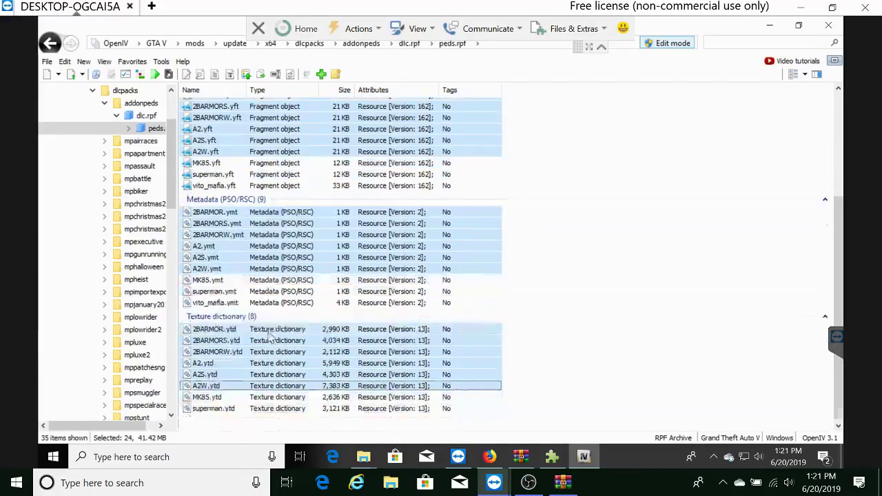
Permanently delete the selected 2BARMOR and A2 model files from peds.rpf and check the contents of the vito_mafia folder
scroll(275, 338, down, 1)
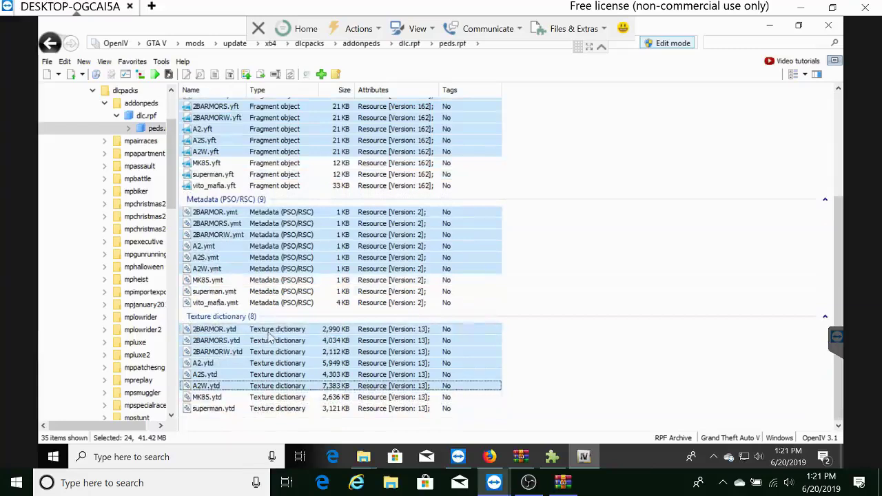
right_click(221, 355)
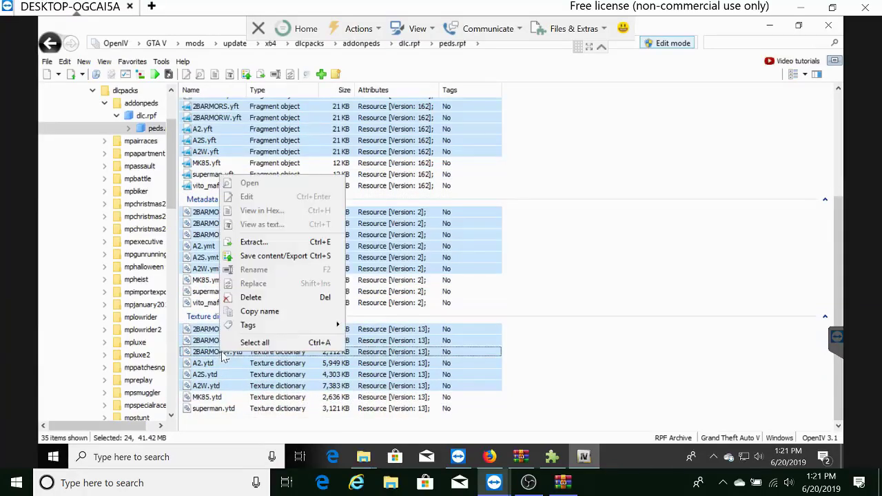
click(251, 297)
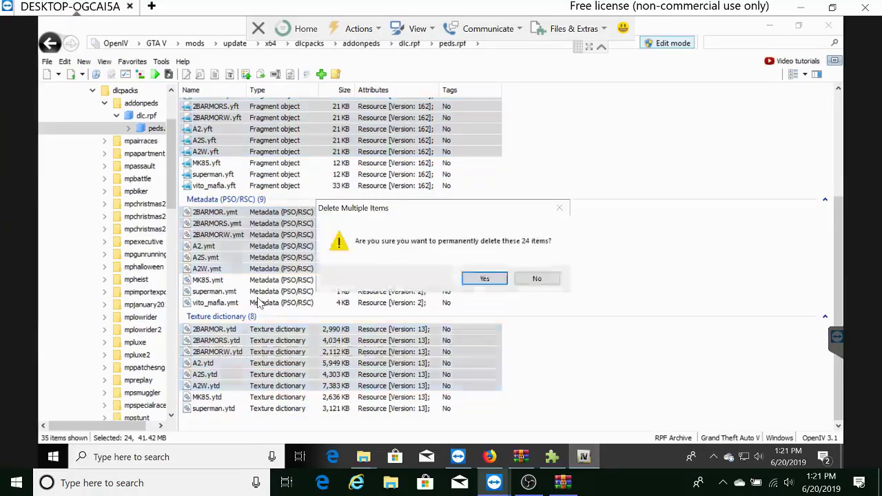
click(484, 279)
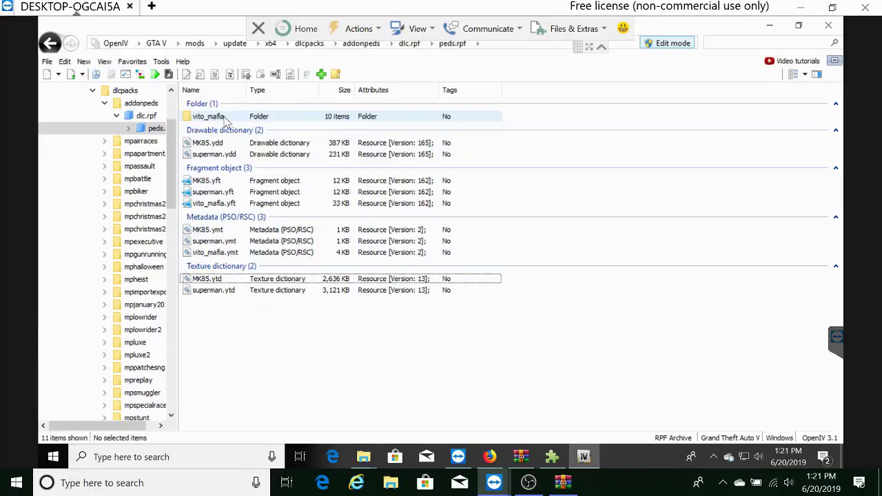
double_click(204, 117)
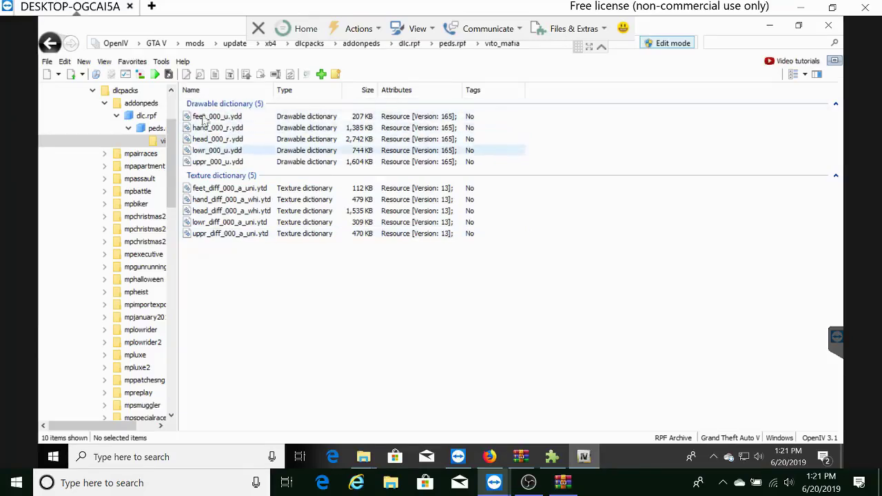
click(49, 42)
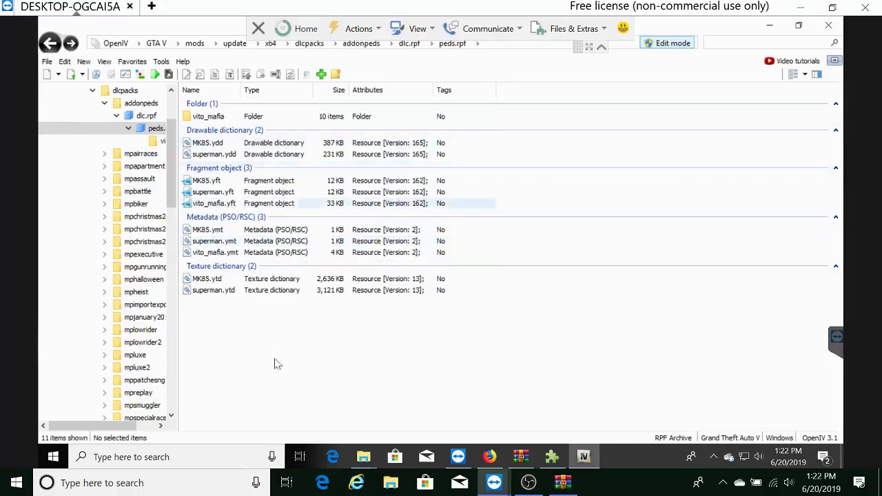
Add 2B.ydd, 2B.yft, 2B.ymt and 2B.ytd from the 2B - Default folder of 2fdf39-NIER_V_V2.1.rar to peds.rpf and minimize the archive
click(525, 459)
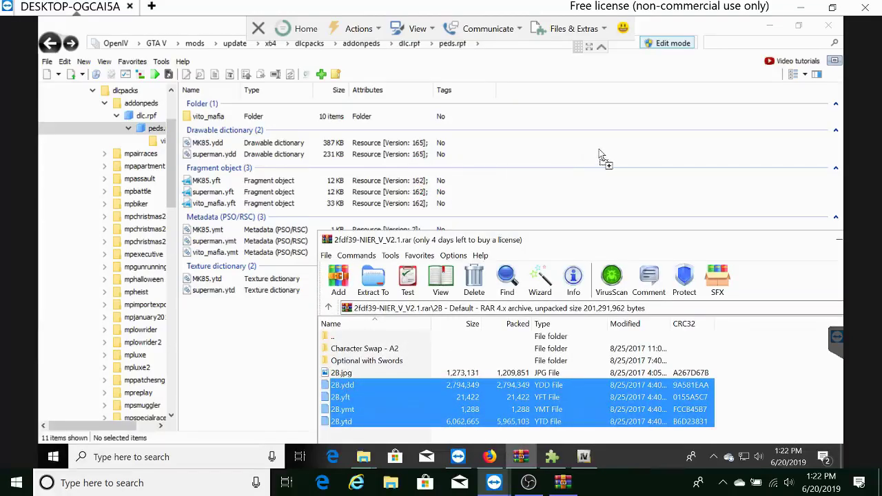
drag(599, 149, 599, 150)
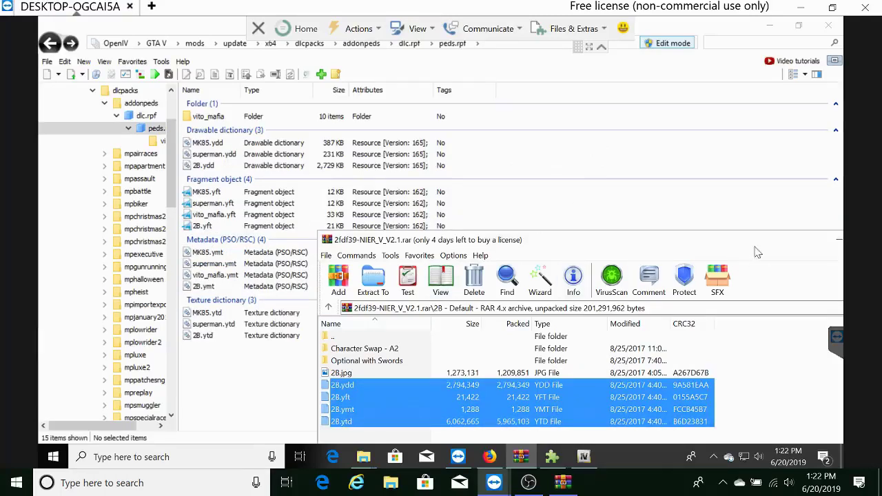
drag(734, 257, 579, 225)
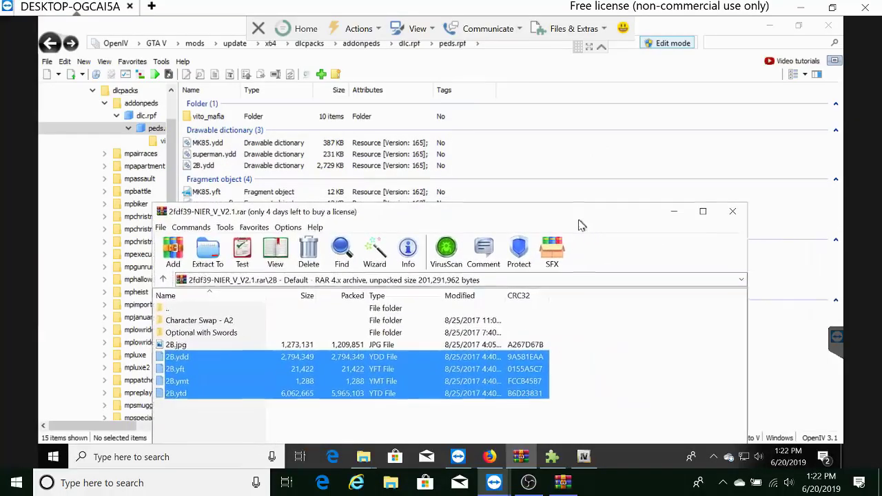
click(674, 212)
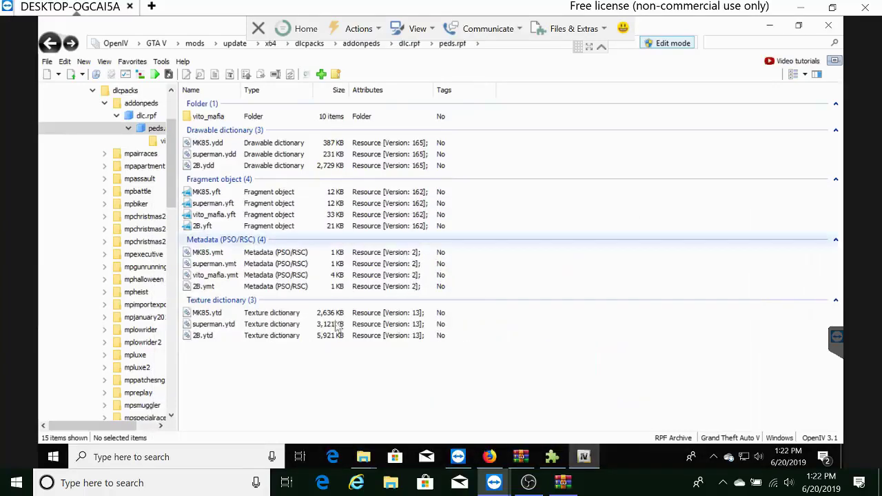
Copy the name 2B from 2B.ytd without its extension, turn off edit mode and minimize the window
right_click(201, 338)
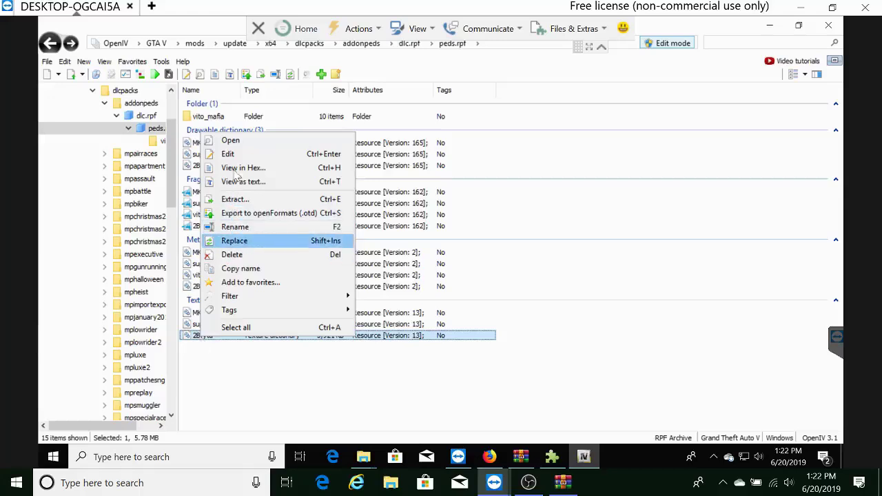
click(248, 231)
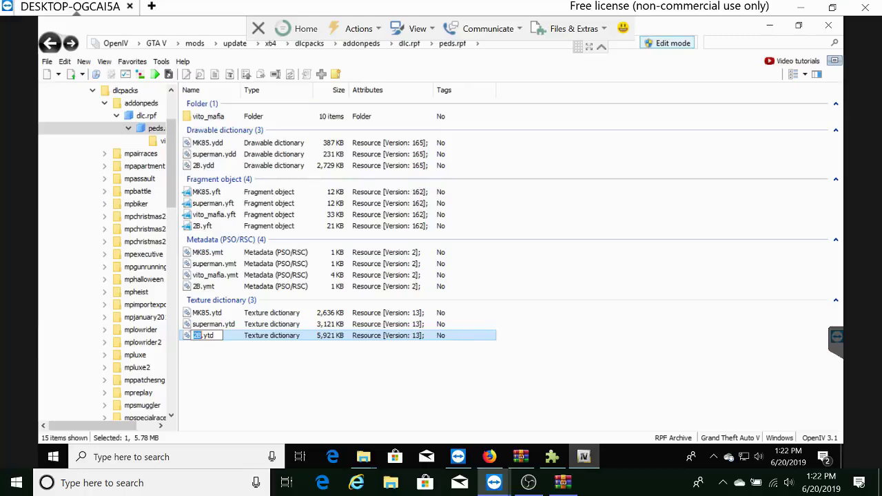
right_click(199, 337)
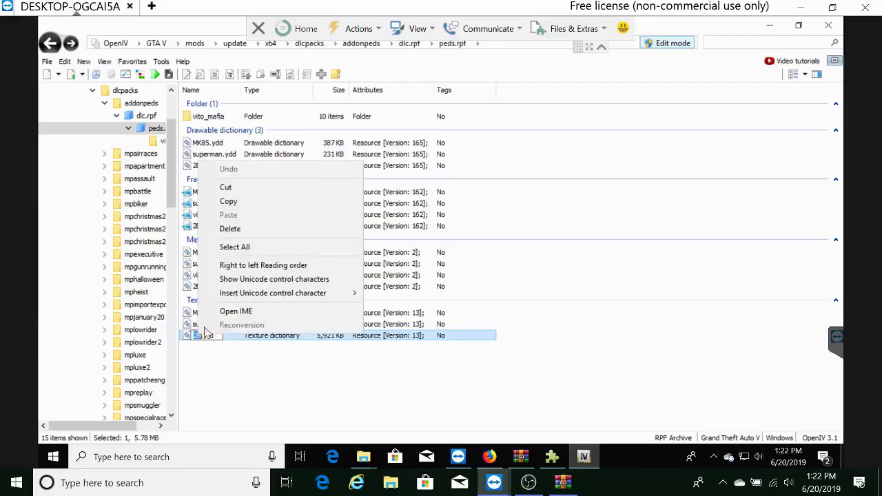
click(230, 202)
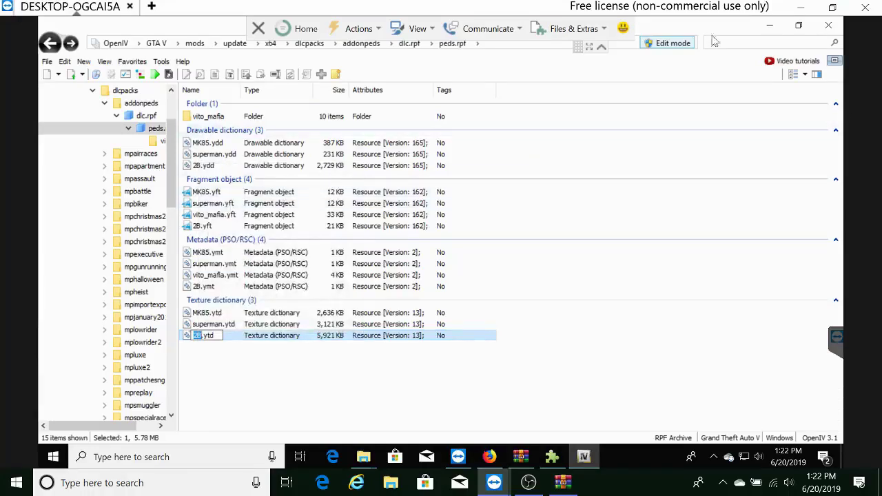
click(674, 46)
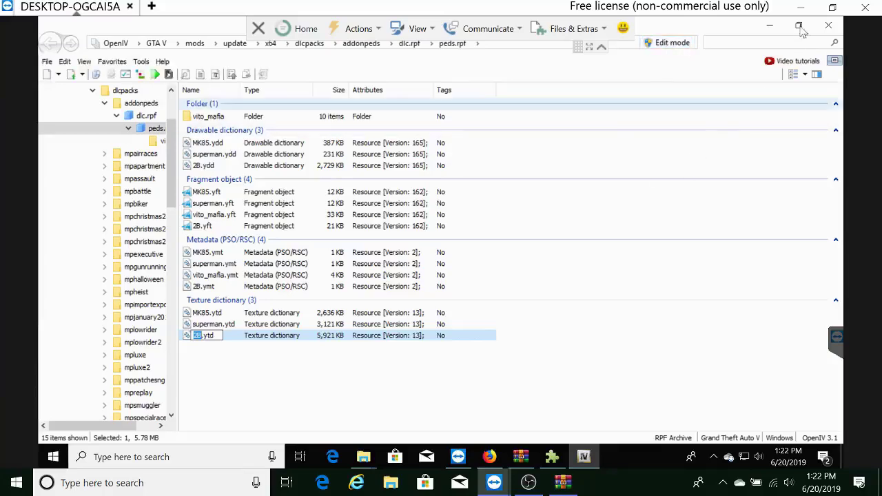
click(771, 29)
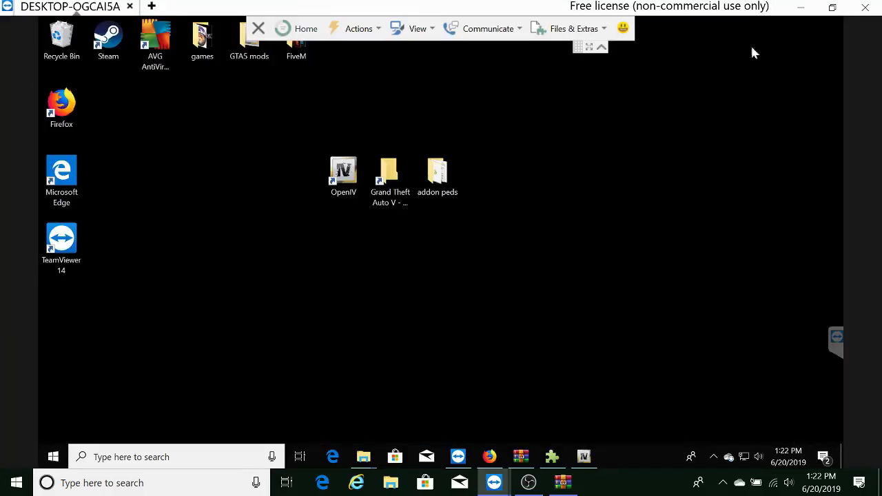
double_click(438, 180)
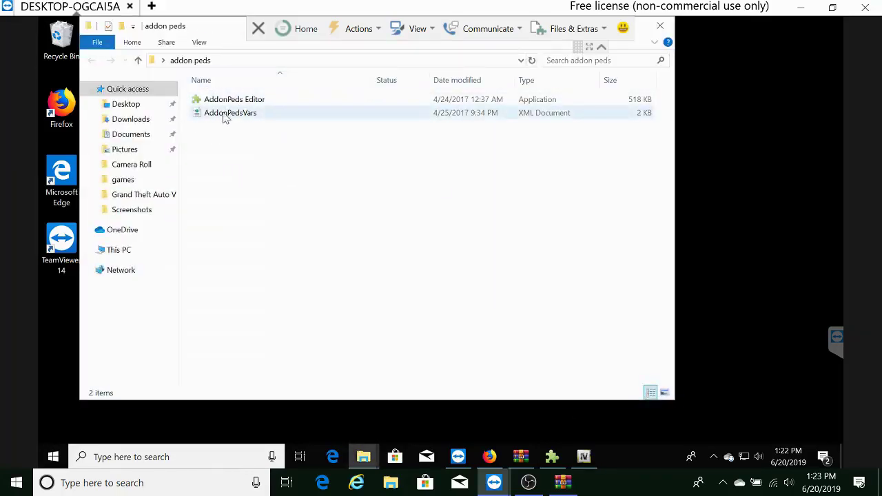
drag(216, 117, 238, 120)
drag(351, 149, 238, 141)
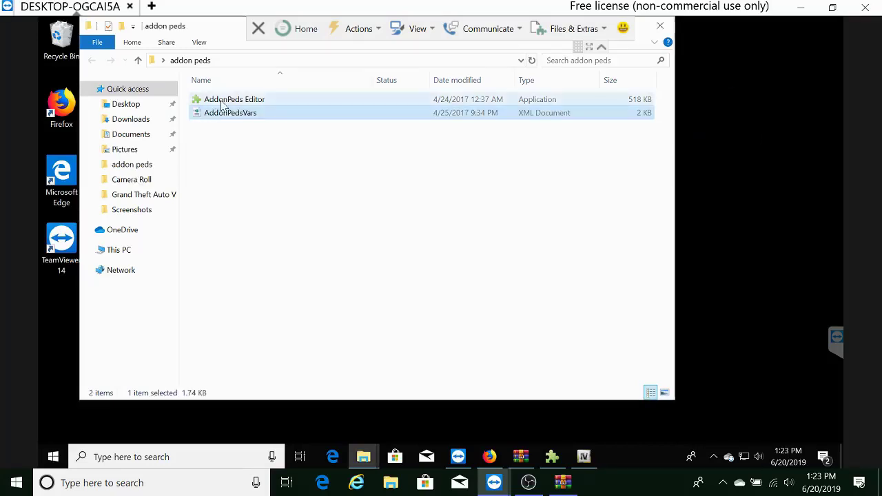
right_click(222, 102)
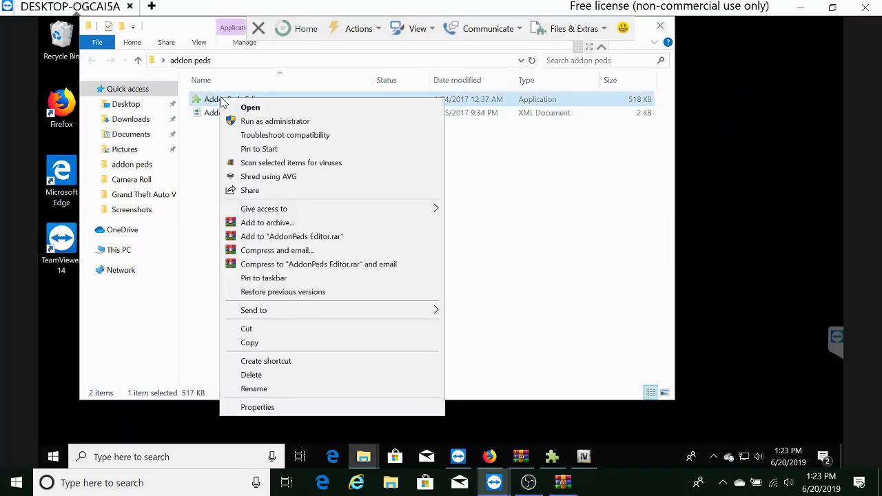
click(264, 122)
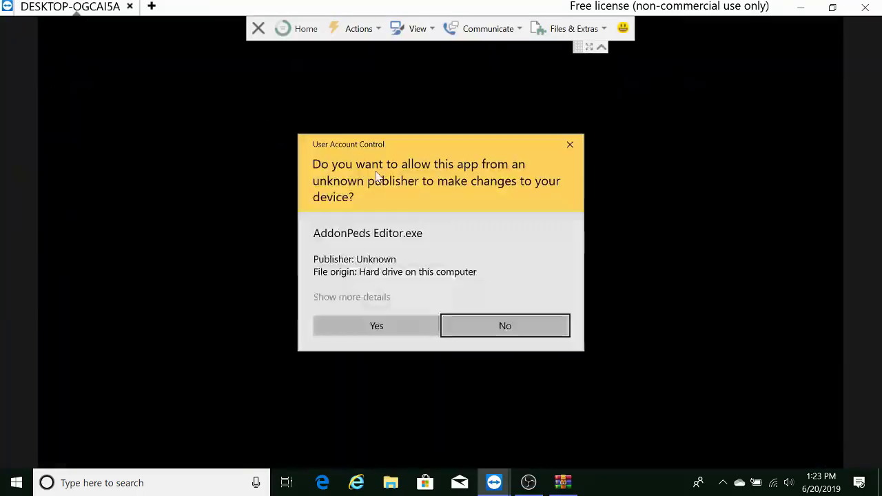
click(569, 146)
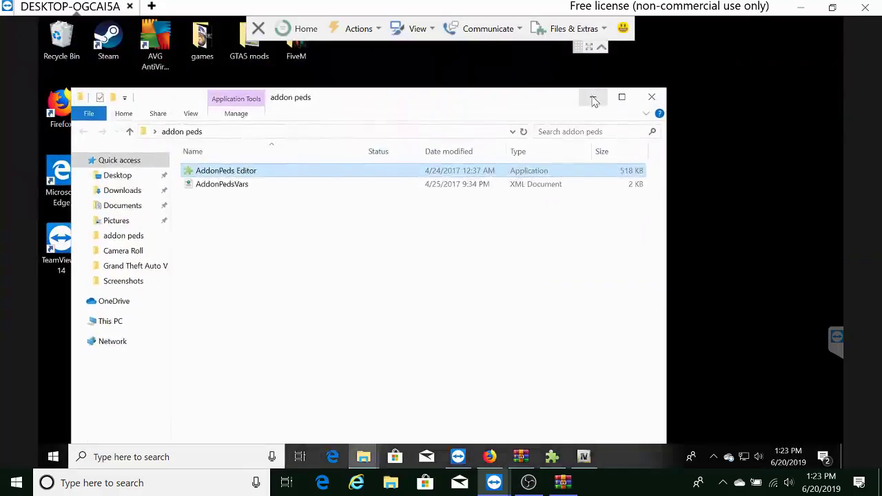
click(591, 97)
Switch to the running AddonPeds Editor and start a new ped with the copied model name 2B
click(551, 456)
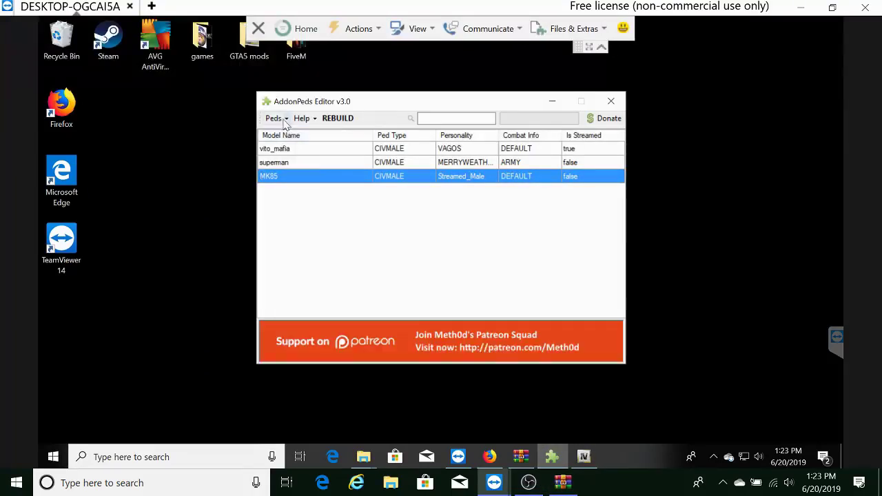
click(276, 119)
click(294, 134)
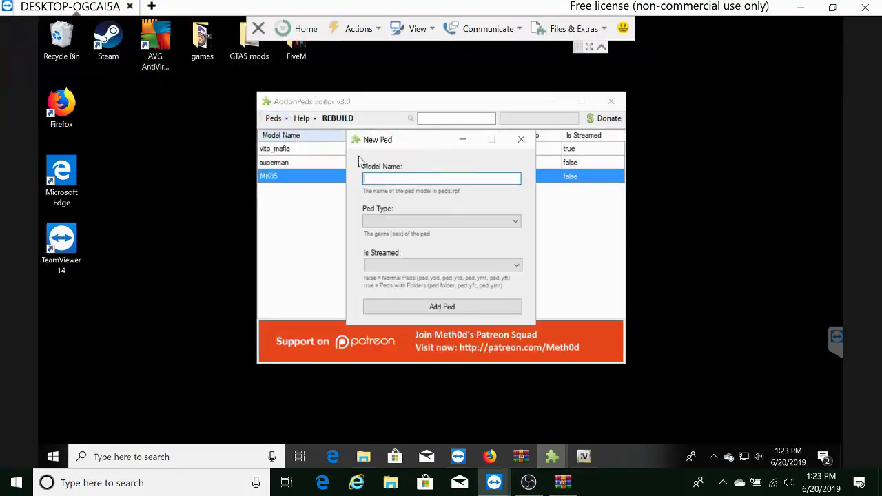
right_click(391, 180)
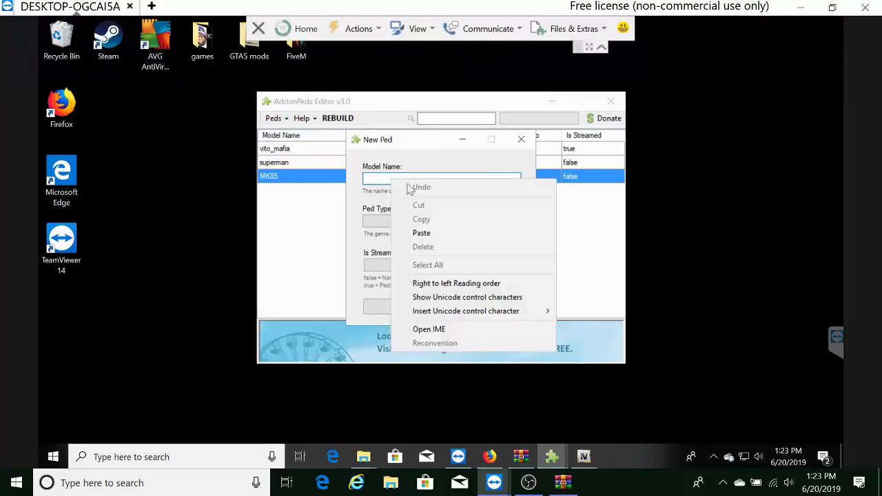
click(426, 233)
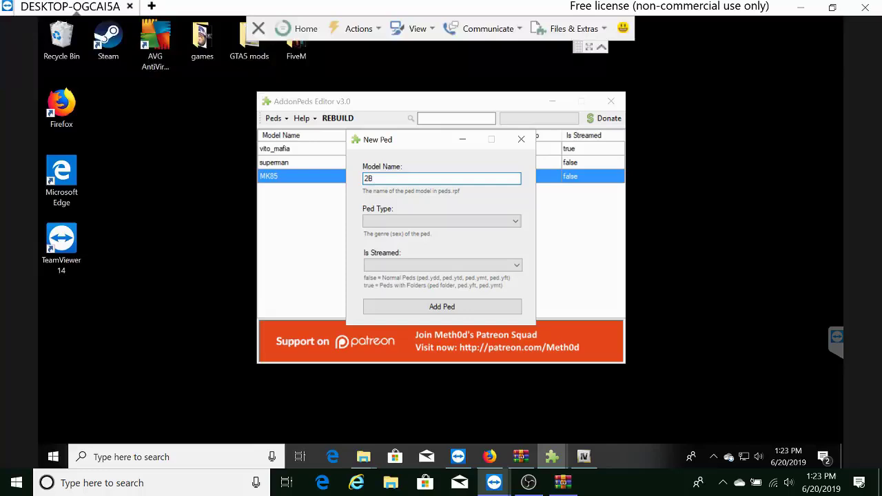
Set the new ped's type to Female and its Is Streamed option to false
click(390, 221)
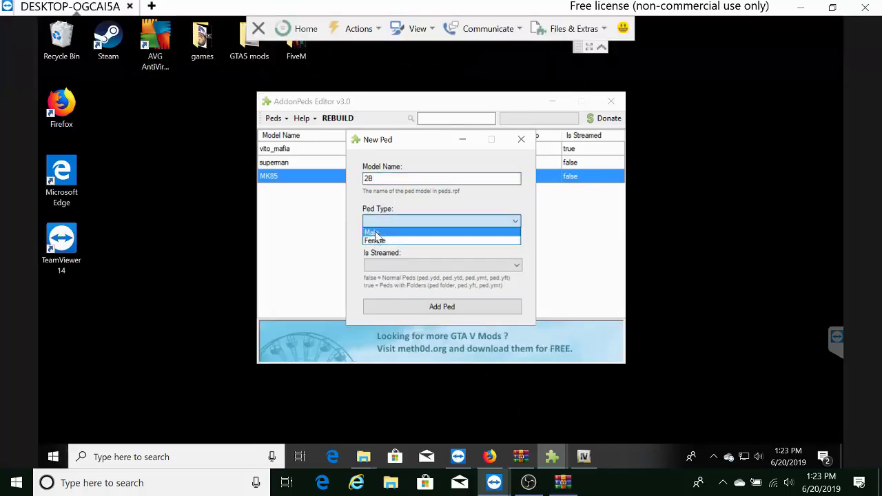
click(376, 233)
click(379, 222)
click(383, 239)
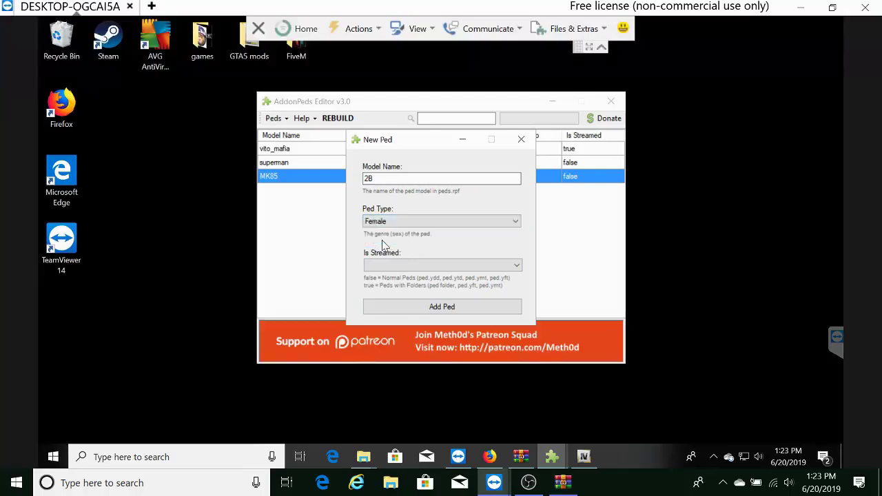
click(413, 265)
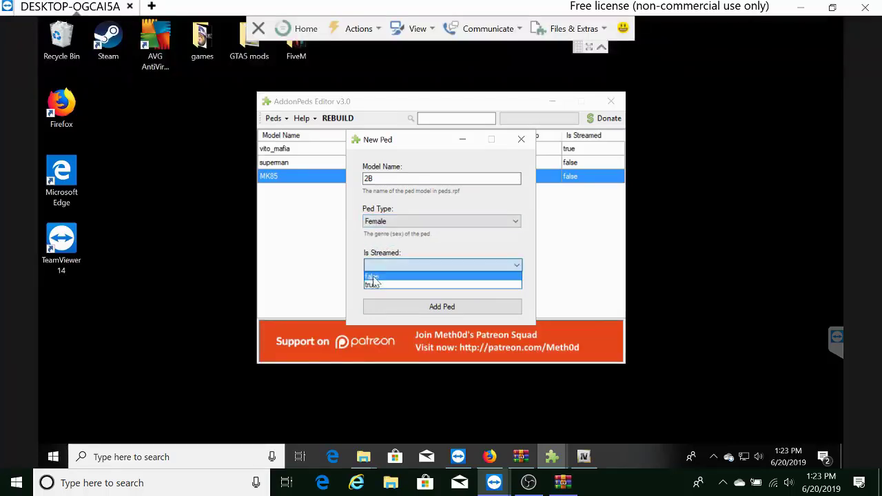
click(377, 277)
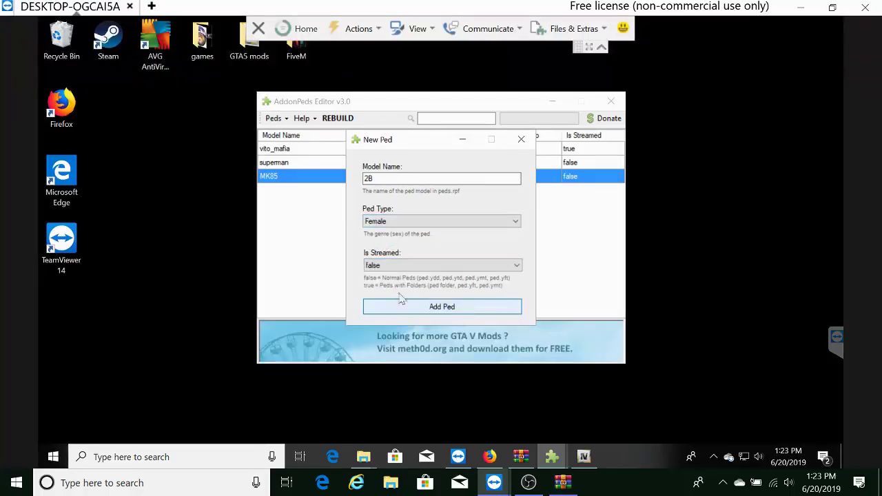
click(383, 268)
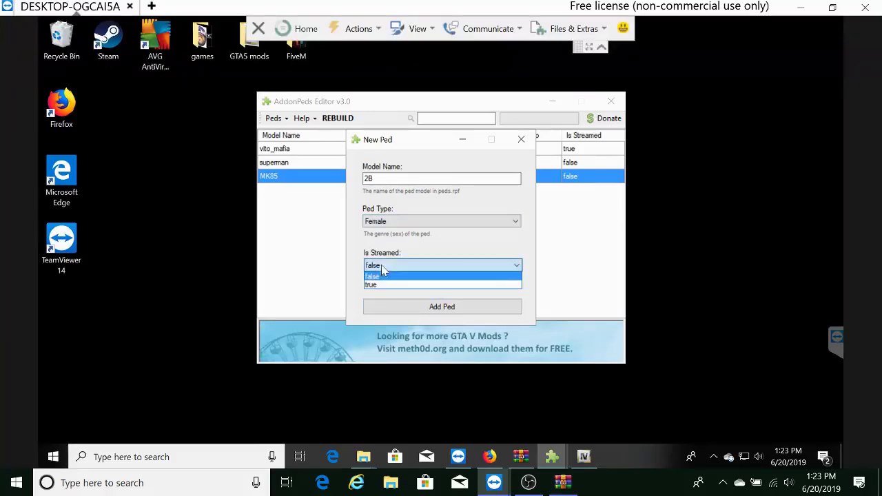
Check in OpenIV whether the peds in peds.rpf use a folder or loose files, and return to the New Ped form
click(583, 458)
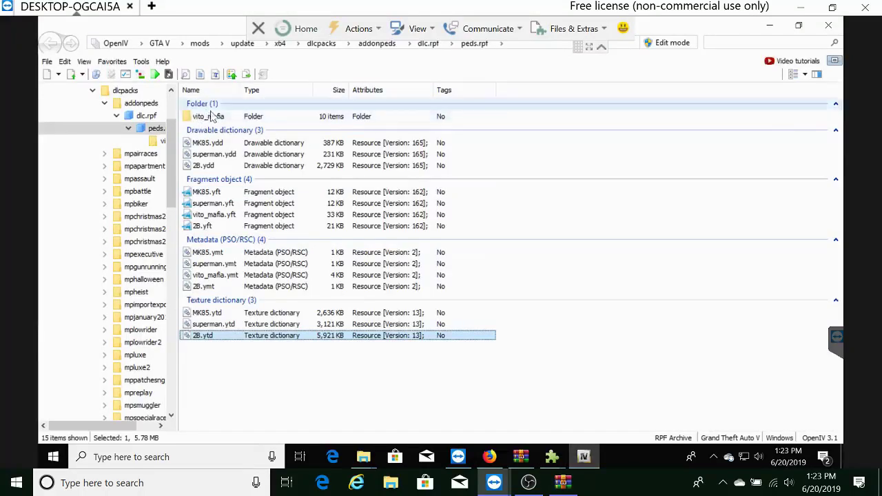
click(556, 461)
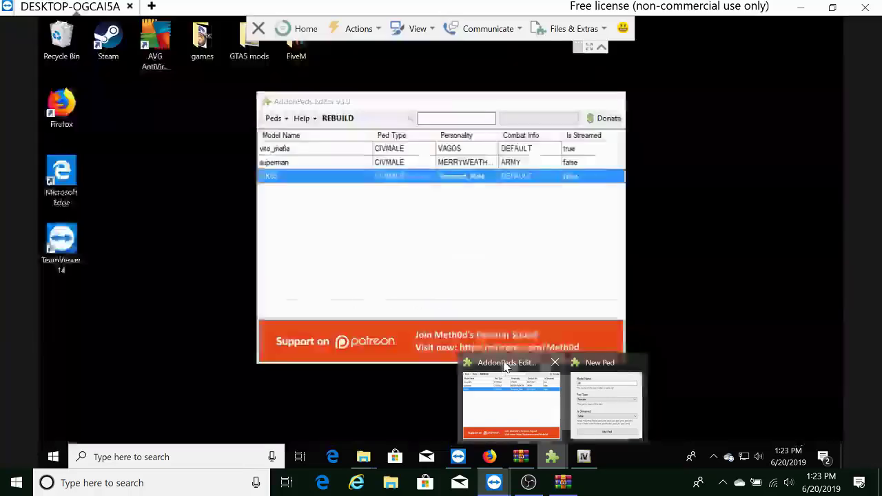
click(506, 365)
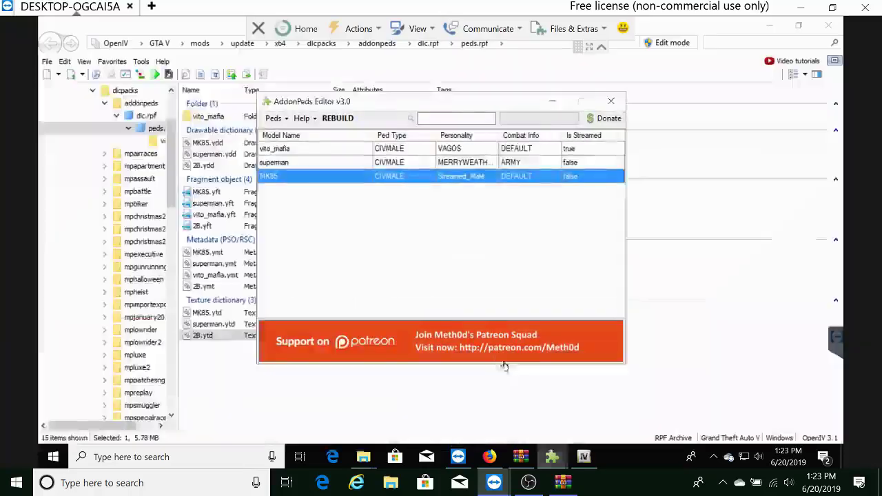
mouse_move(551, 460)
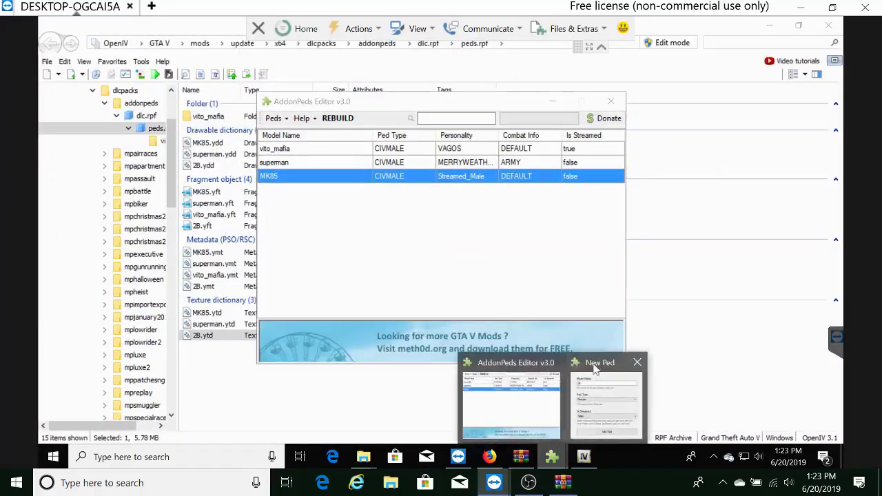
click(593, 370)
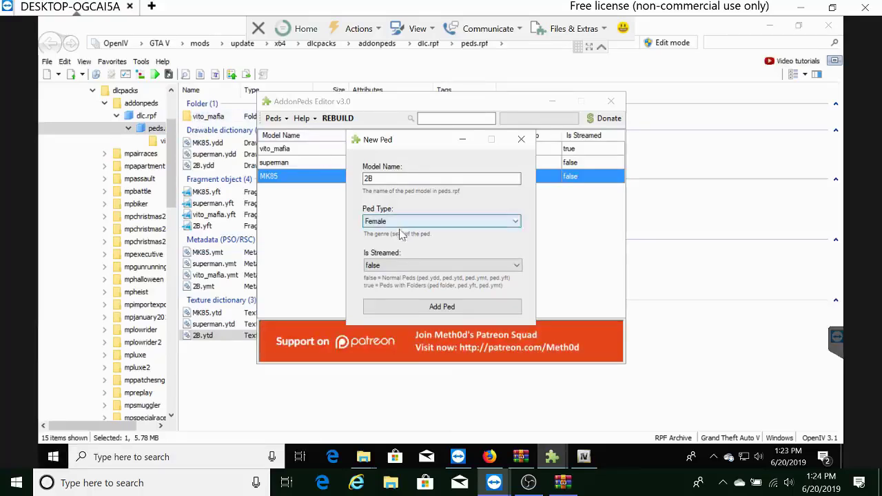
Switch the new ped's Is Streamed option to true and back to false
click(394, 268)
click(391, 286)
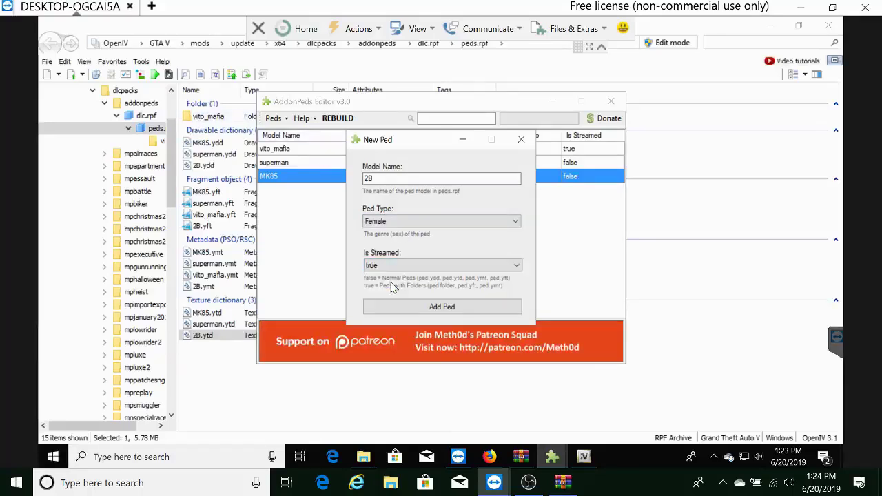
click(407, 269)
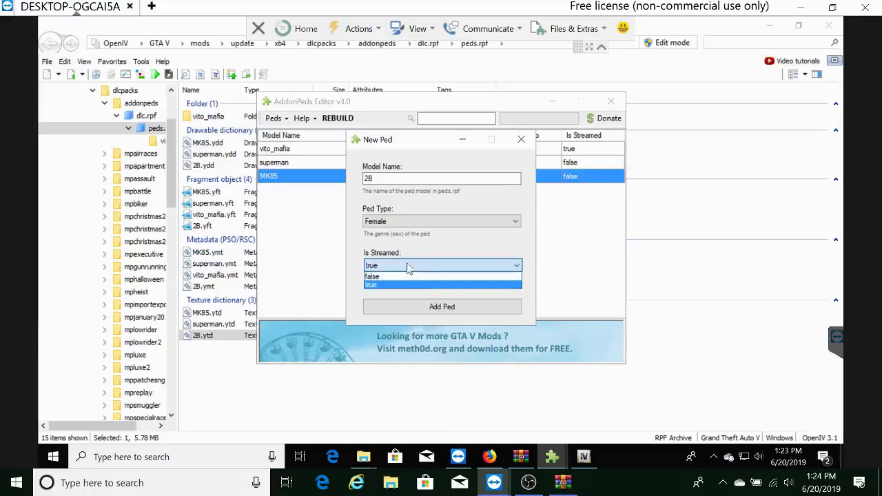
click(372, 277)
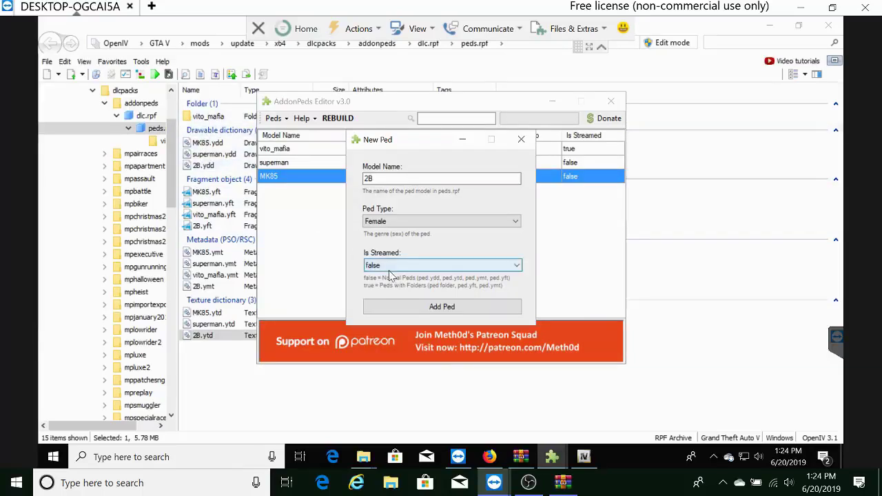
Add the 2B ped to the list, rebuild the add-on peds, and minimize OpenIV and AddonPeds Editor
click(441, 307)
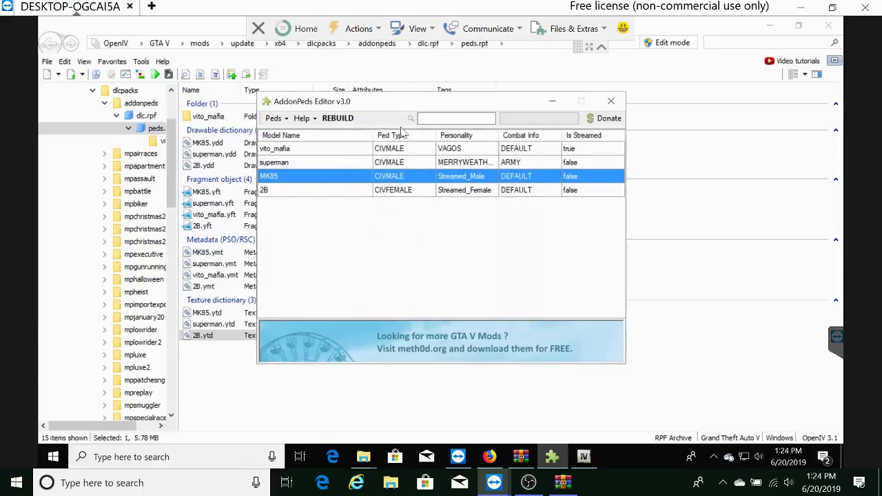
click(339, 119)
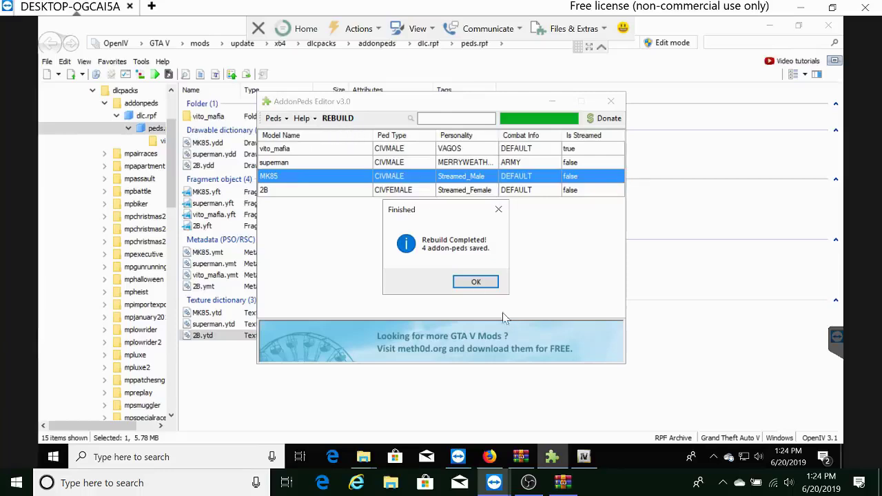
click(476, 282)
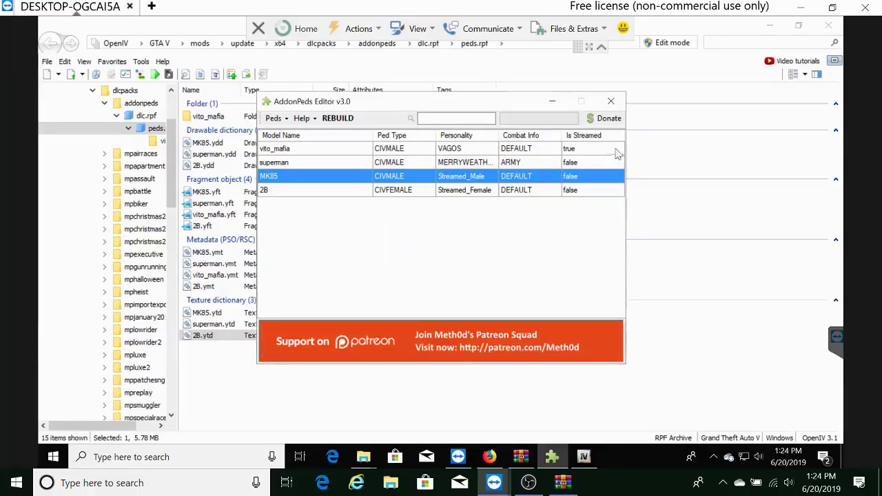
click(768, 25)
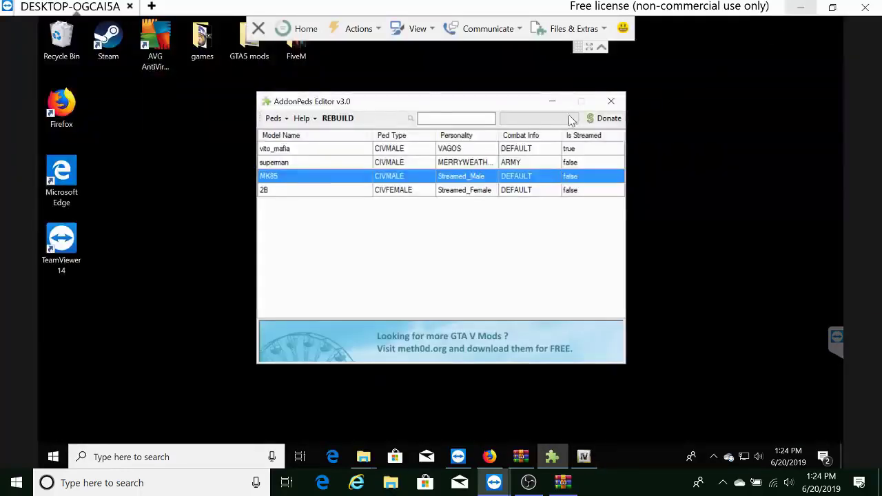
click(553, 101)
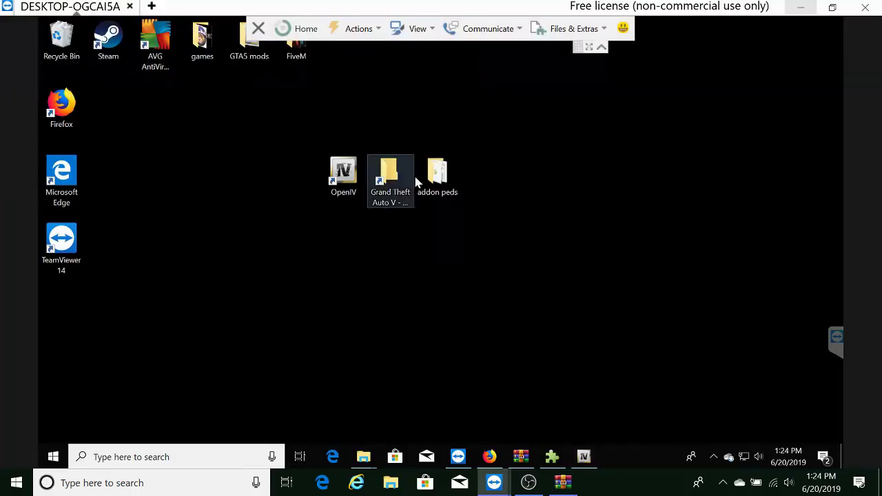
Switch to the NIER_V_V2.1 archive in WinRAR, open its A2 - Default folder and preview A2.jpg
click(520, 457)
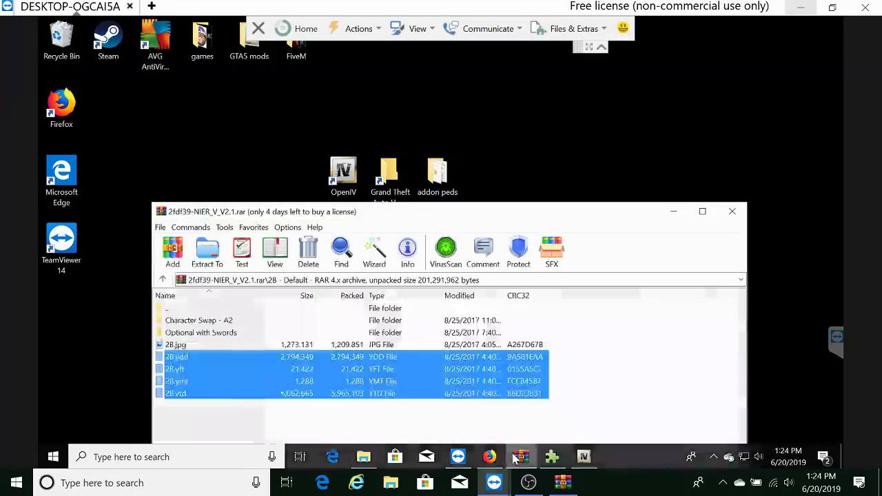
double_click(164, 310)
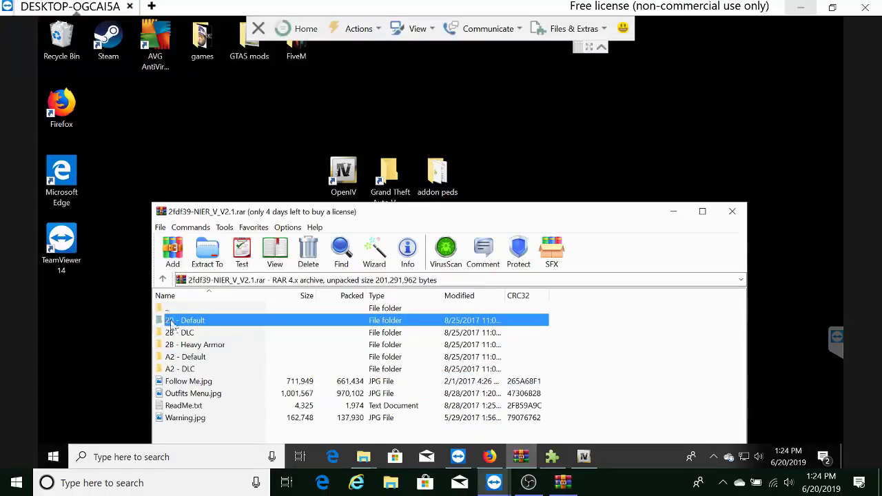
double_click(193, 358)
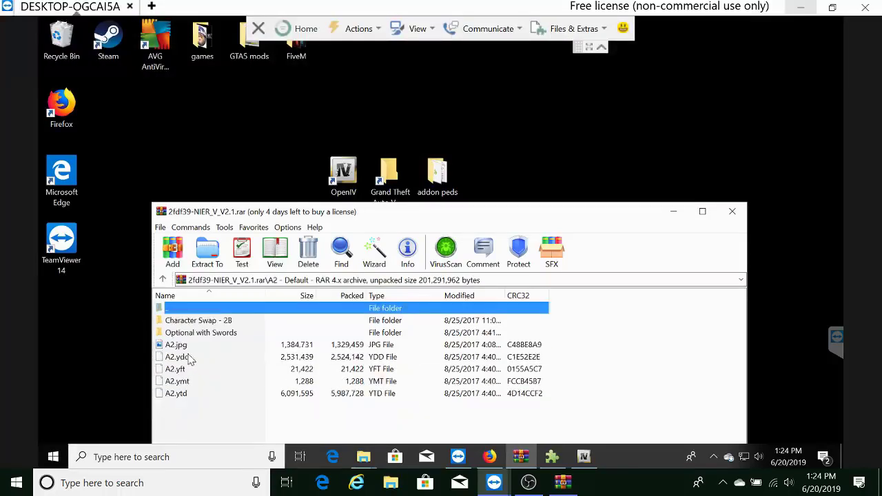
double_click(178, 346)
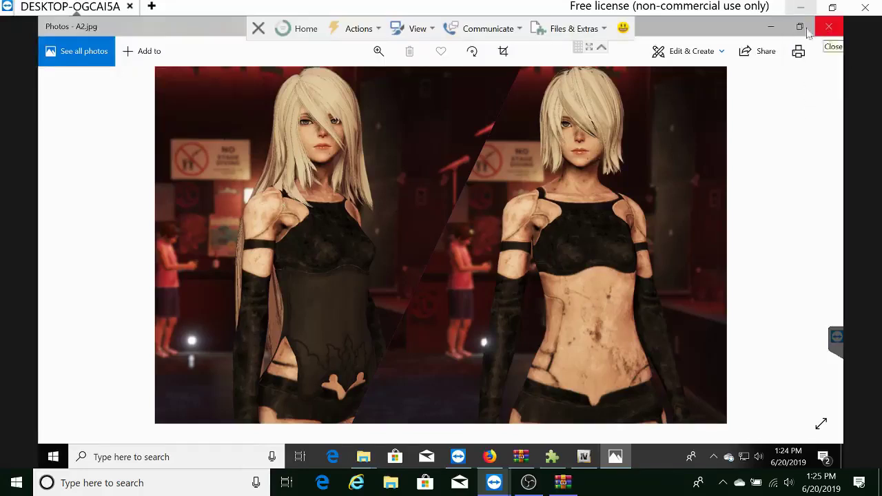
click(829, 29)
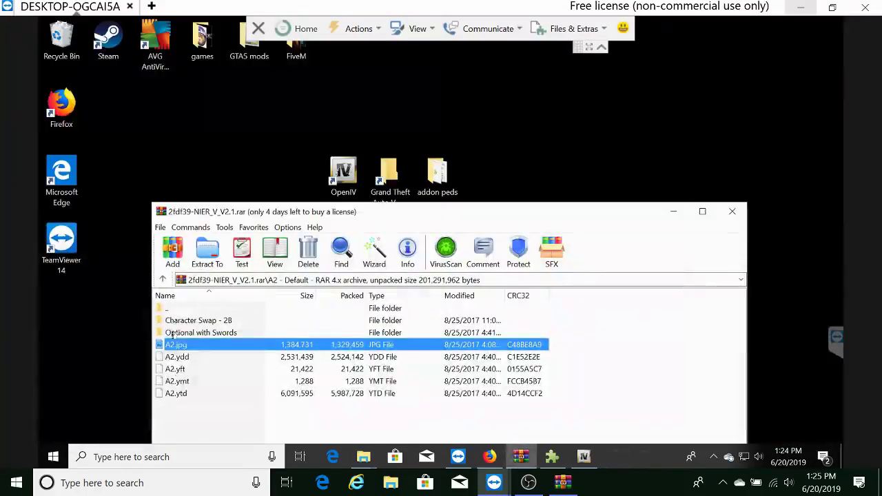
Open the archive's A2 - DLC folder and preview A2DLC.jpg
double_click(169, 309)
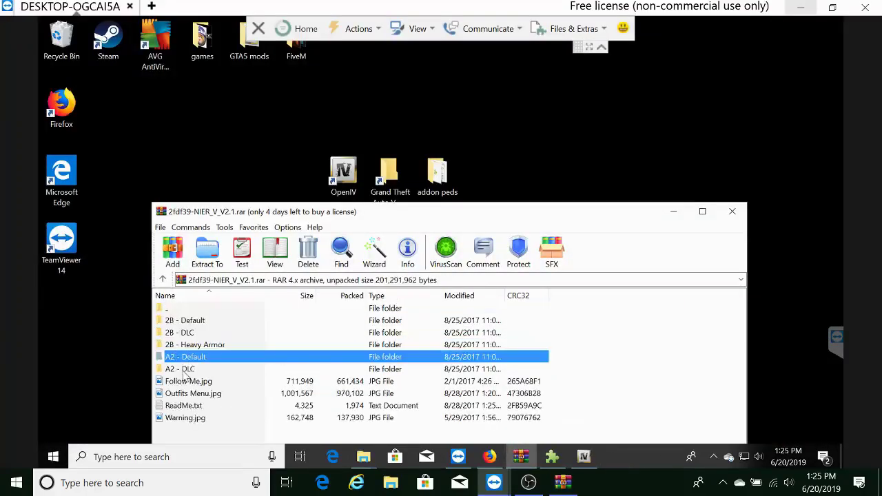
double_click(186, 369)
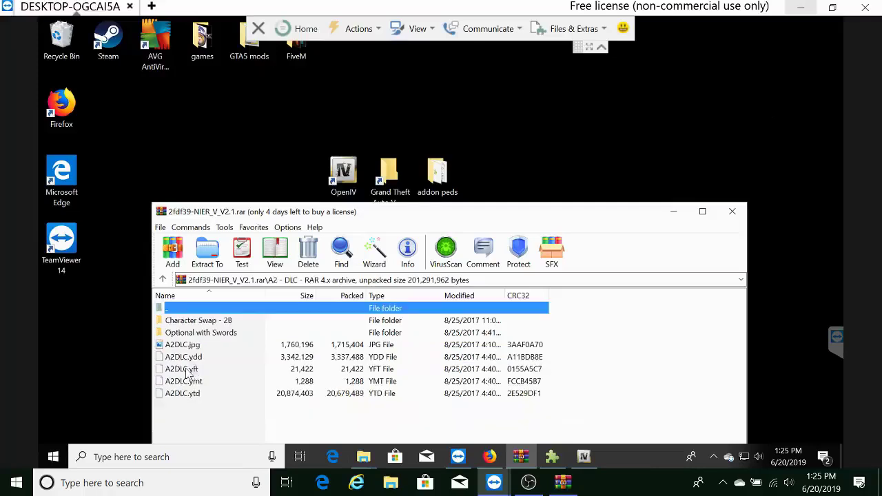
double_click(179, 345)
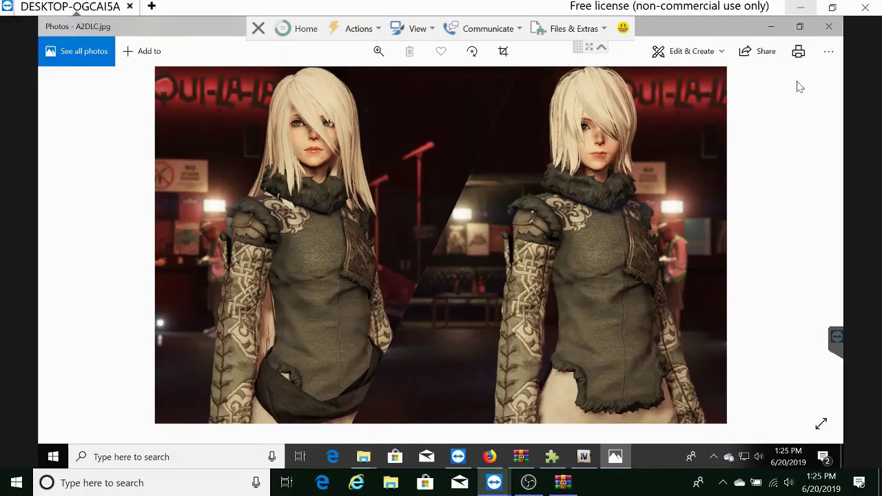
click(830, 28)
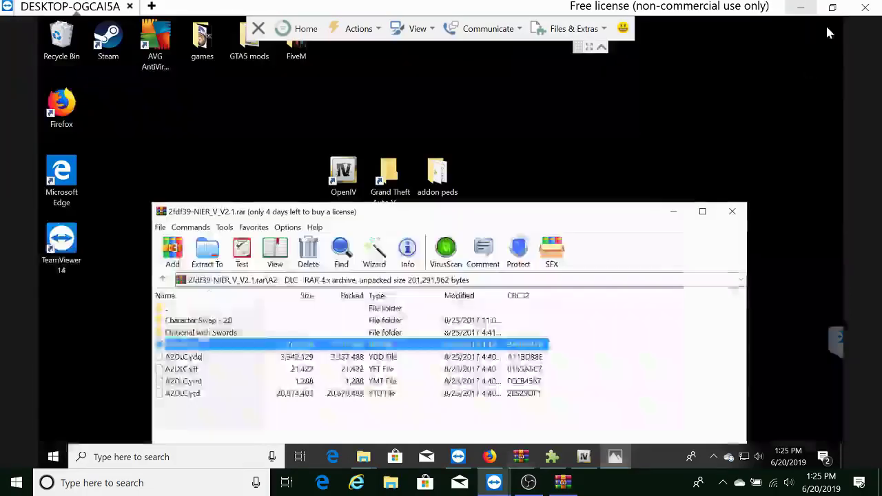
Return to the A2 - Default folder and check its preview image once more
double_click(167, 311)
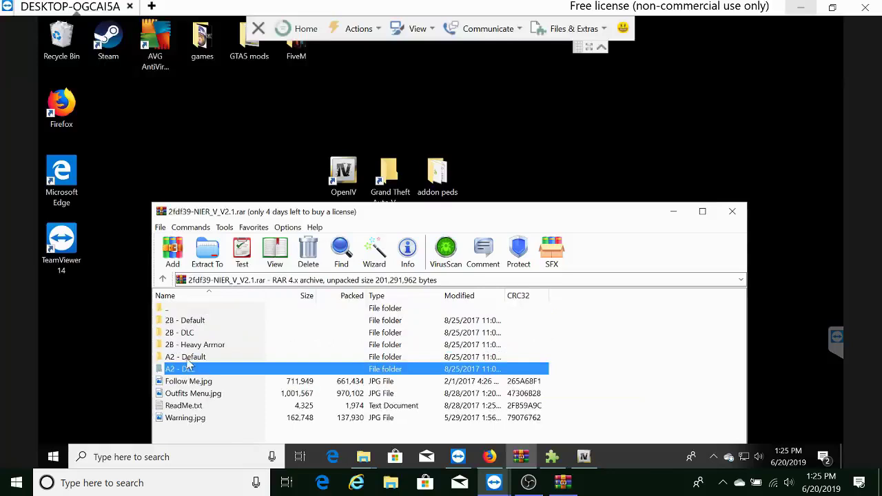
double_click(186, 359)
double_click(175, 346)
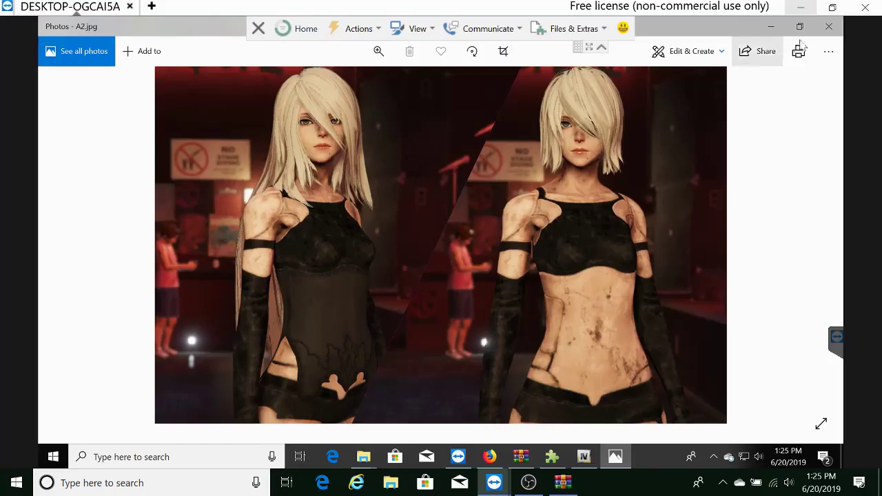
click(830, 29)
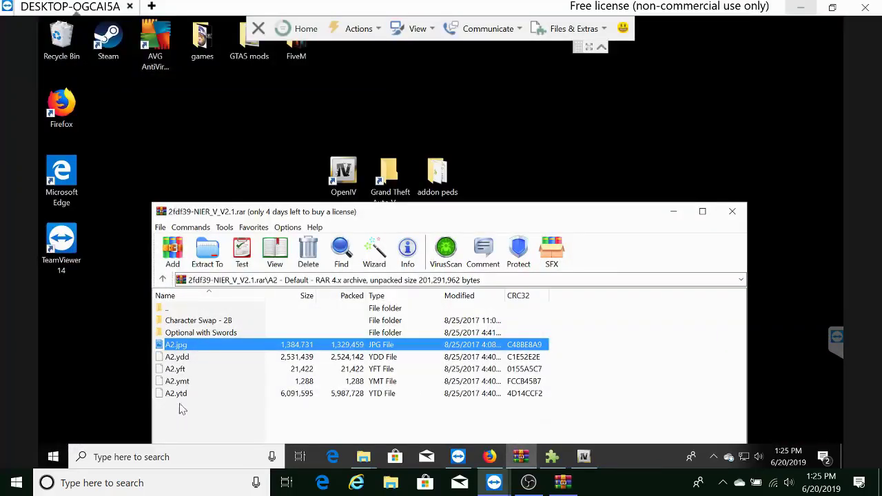
Turn on edit mode in OpenIV and add A2.ydd, A2.yft, A2.ymt and A2.ytd from the archive to peds.rpf
drag(179, 409, 189, 360)
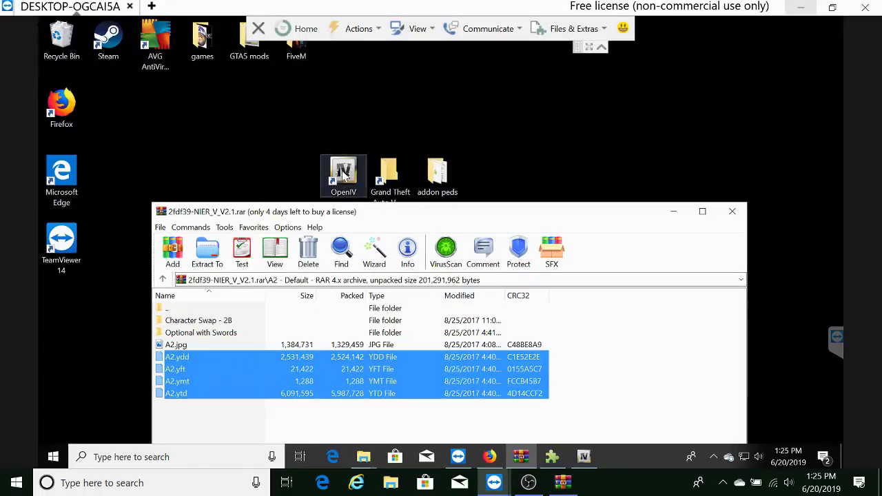
click(583, 457)
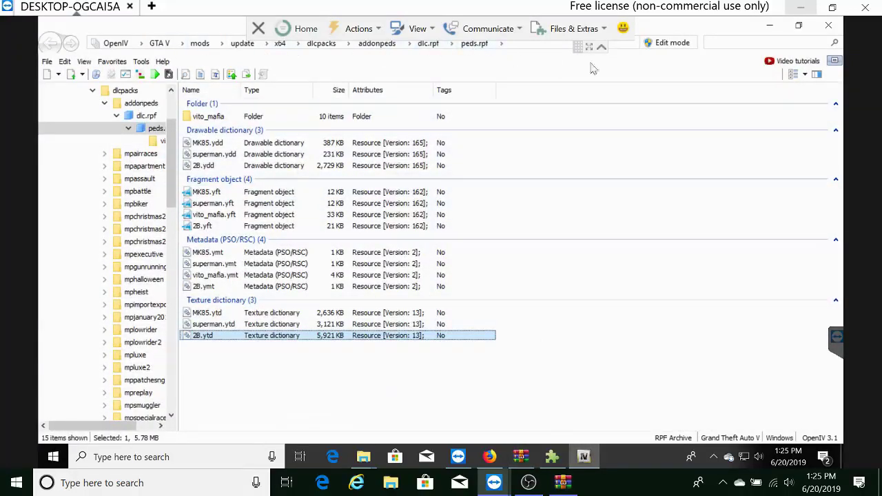
click(673, 43)
click(482, 279)
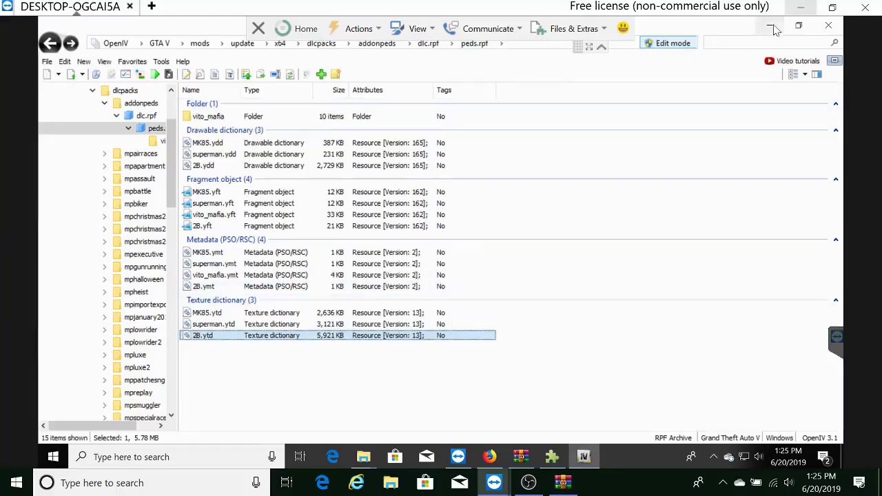
click(521, 457)
drag(287, 214, 462, 243)
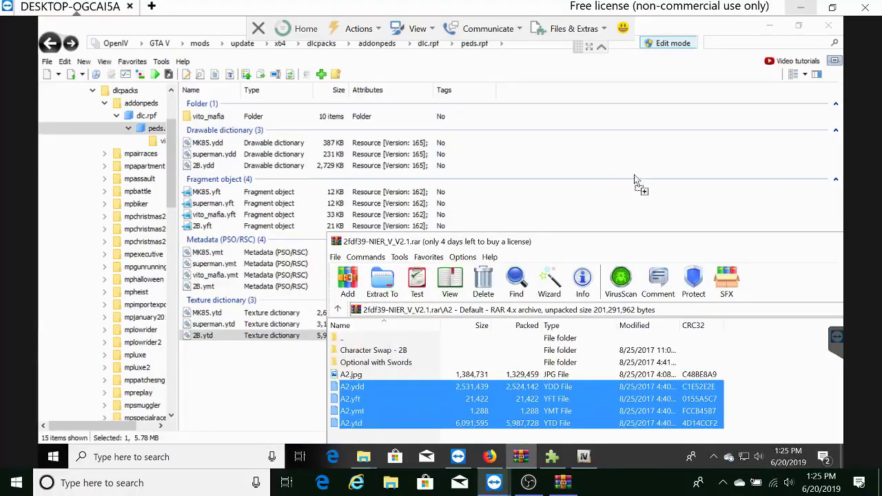
drag(634, 175, 635, 177)
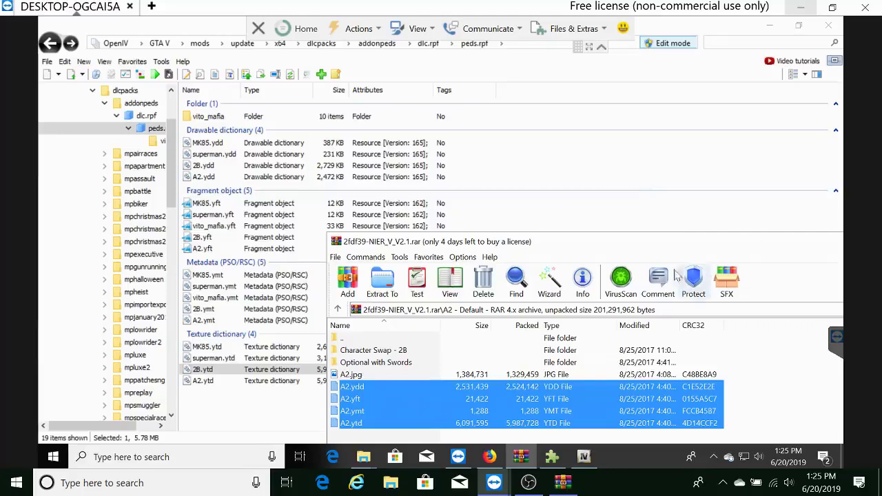
Inspect the Optional with Swords and Character Swap - 2B folders, including 2B53.jpg, and minimize the archive window
drag(598, 246, 421, 222)
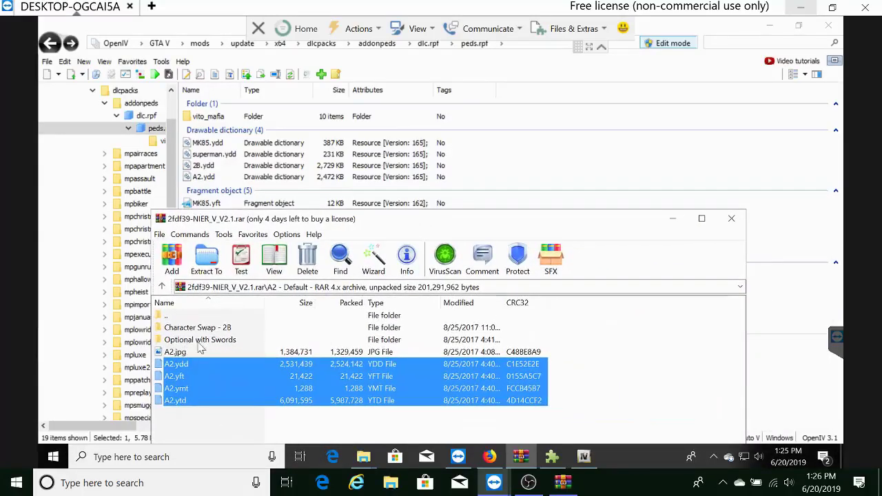
double_click(216, 340)
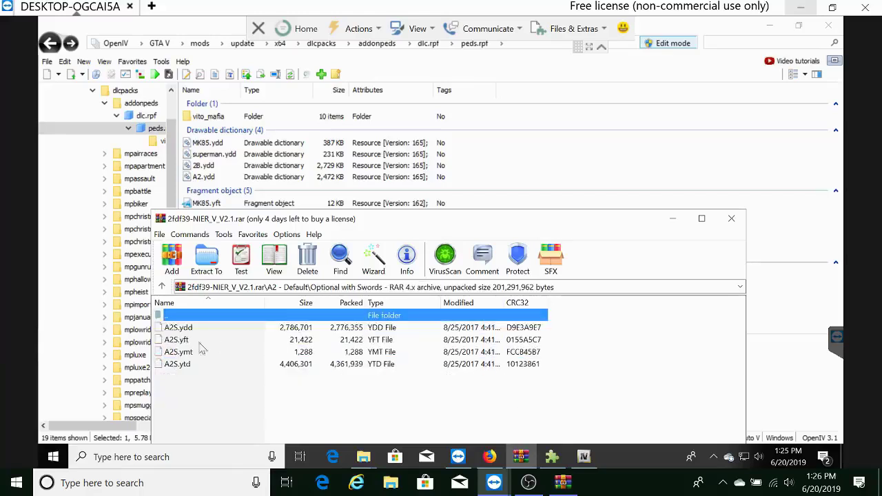
drag(186, 388, 190, 331)
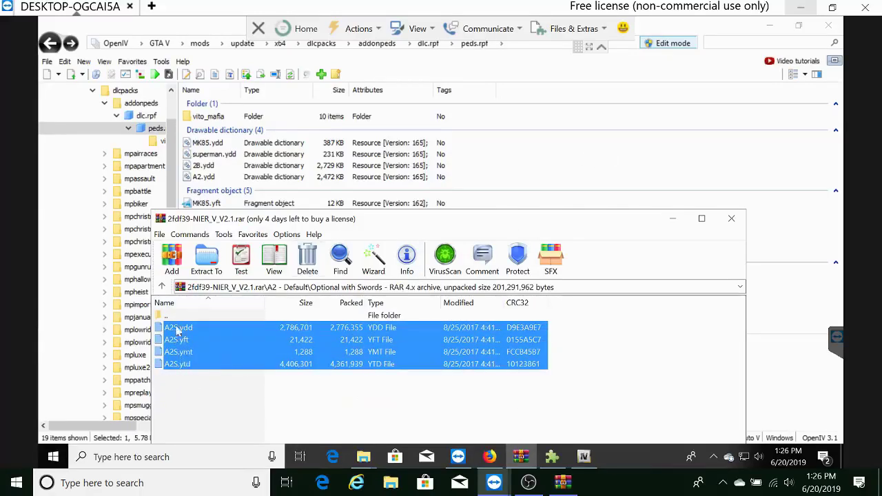
double_click(174, 316)
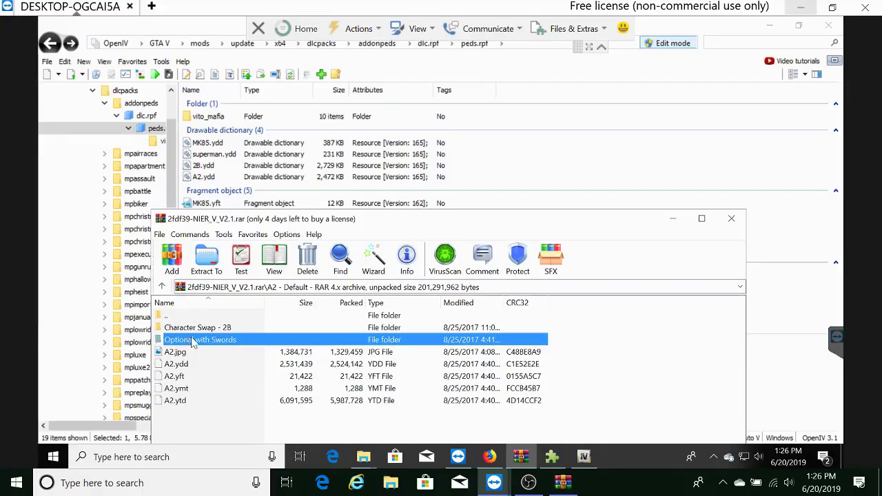
double_click(227, 340)
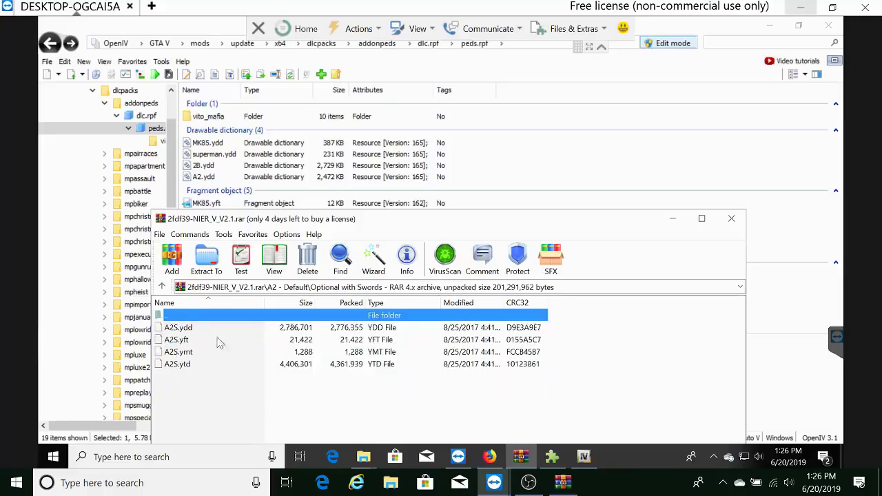
double_click(166, 315)
double_click(211, 328)
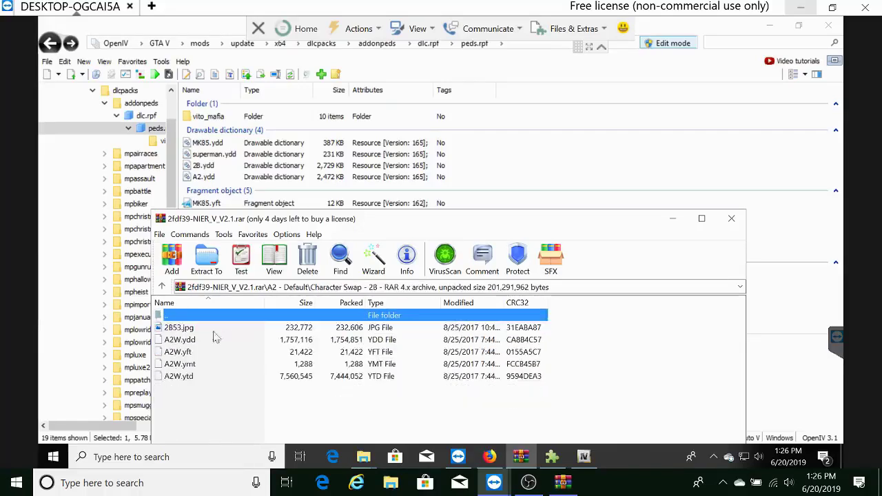
double_click(183, 328)
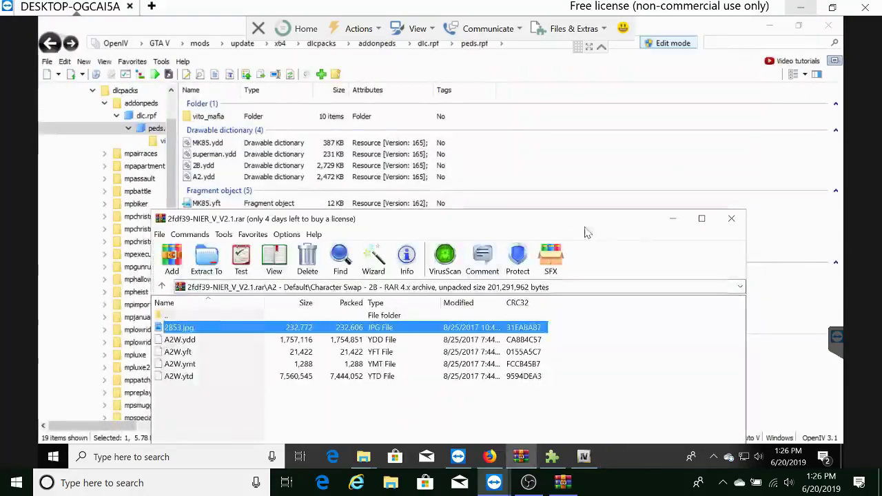
click(673, 218)
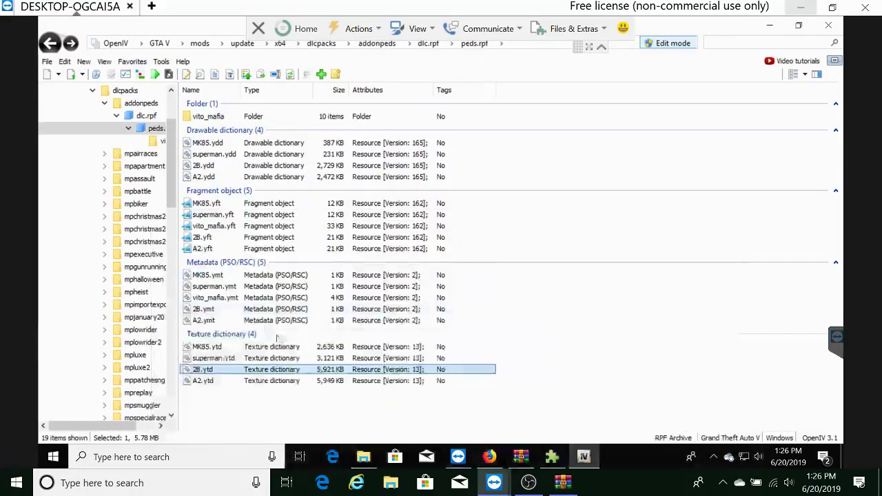
Copy the name A2 from A2.ytd in OpenIV's peds.rpf without its extension
click(200, 386)
right_click(199, 386)
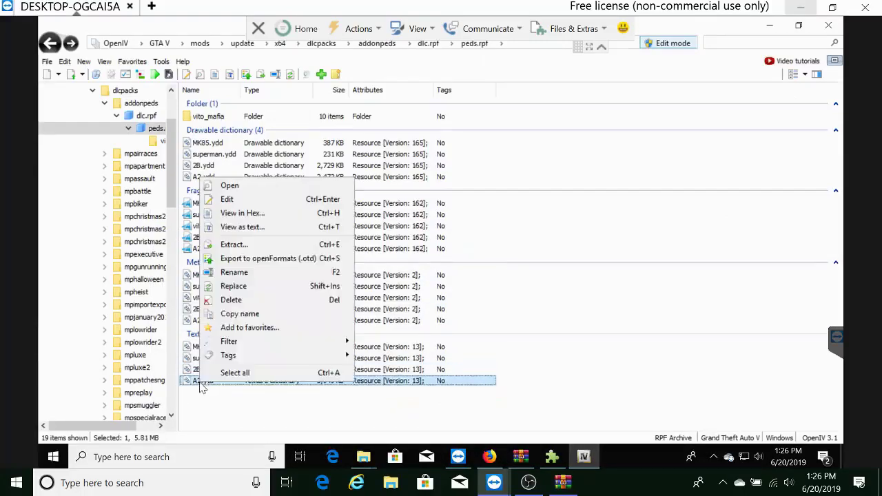
click(235, 273)
key(ctrl+c)
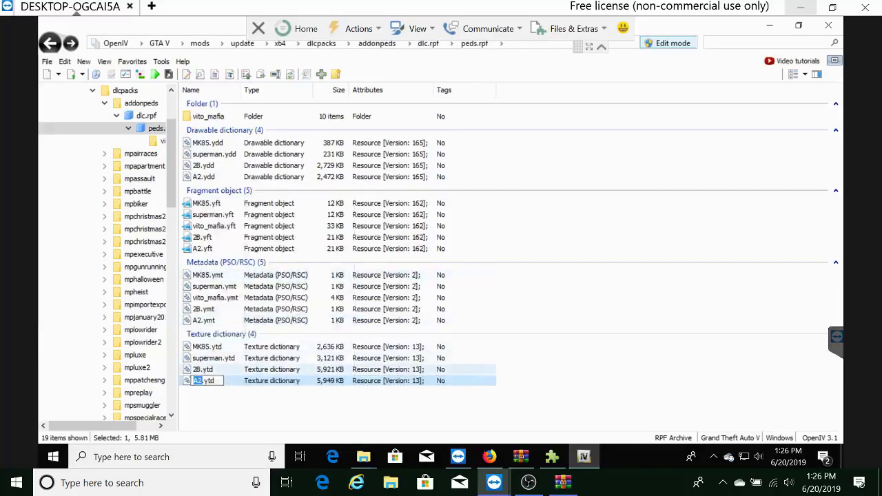
Copy the selected A2 name, then turn off edit mode and minimize OpenIV
right_click(198, 383)
click(228, 248)
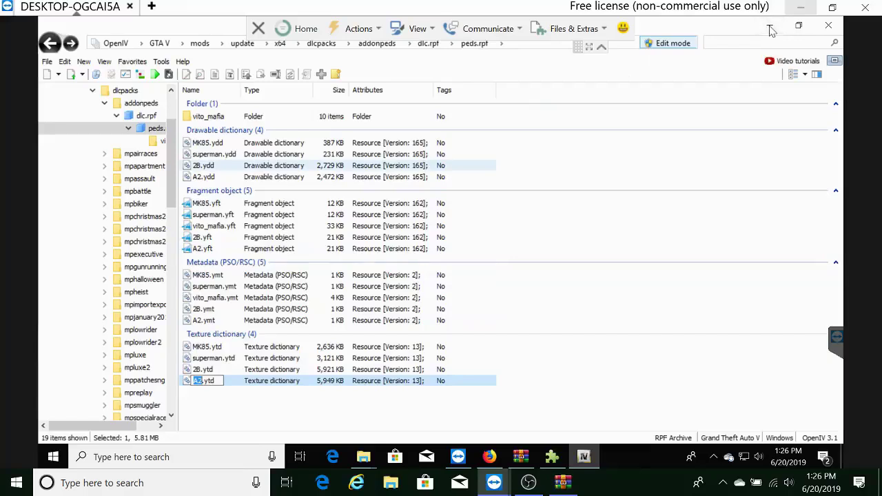
click(660, 43)
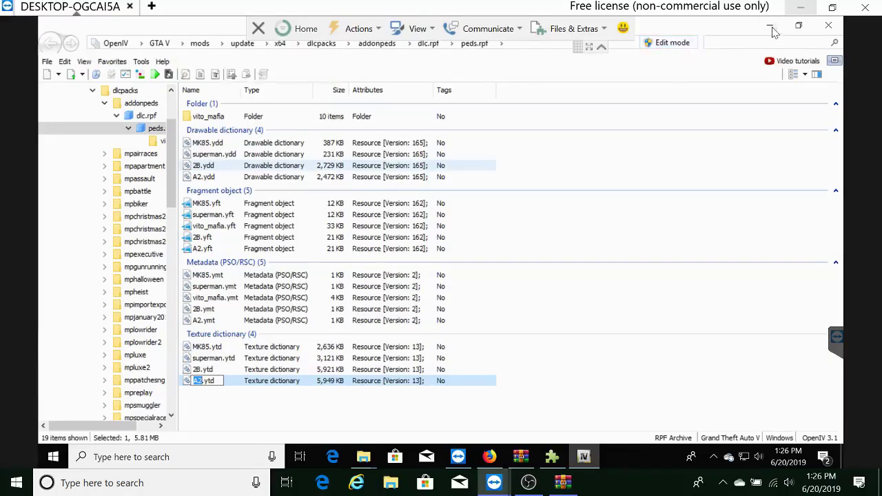
click(771, 28)
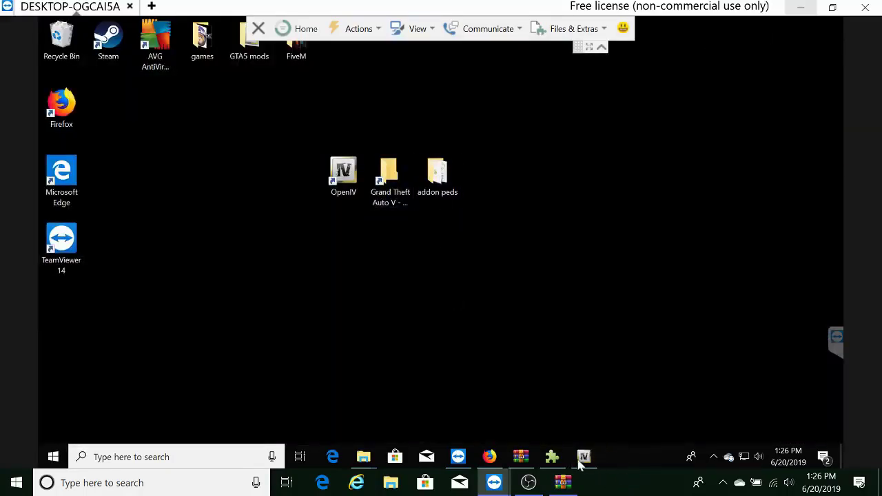
In AddonPeds Editor, add a new ped with the copied model name A2, ped type Female and Is Streamed false
click(551, 462)
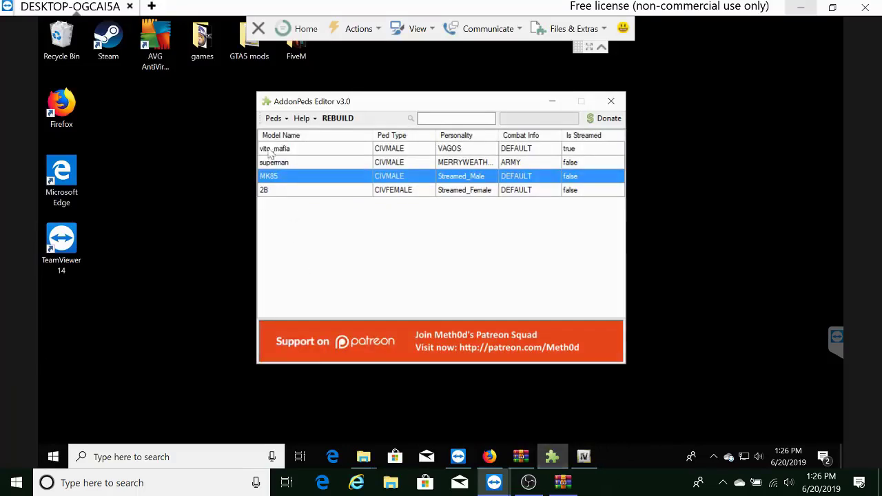
click(284, 119)
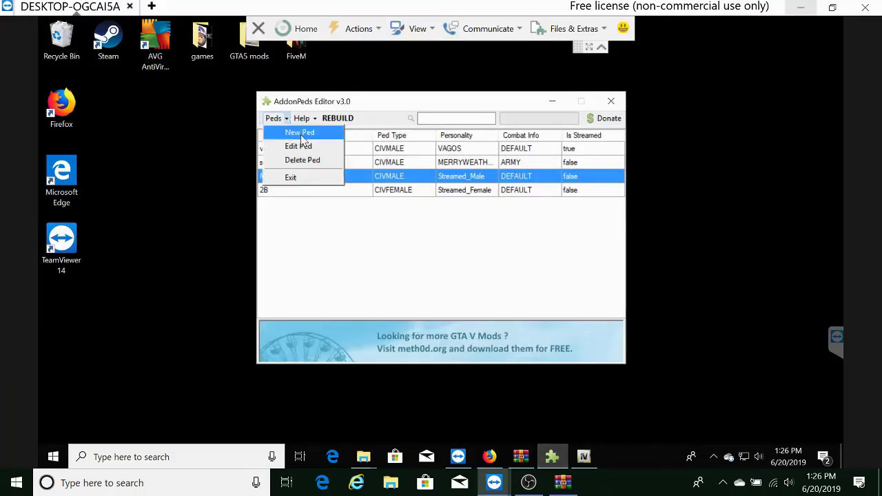
click(301, 134)
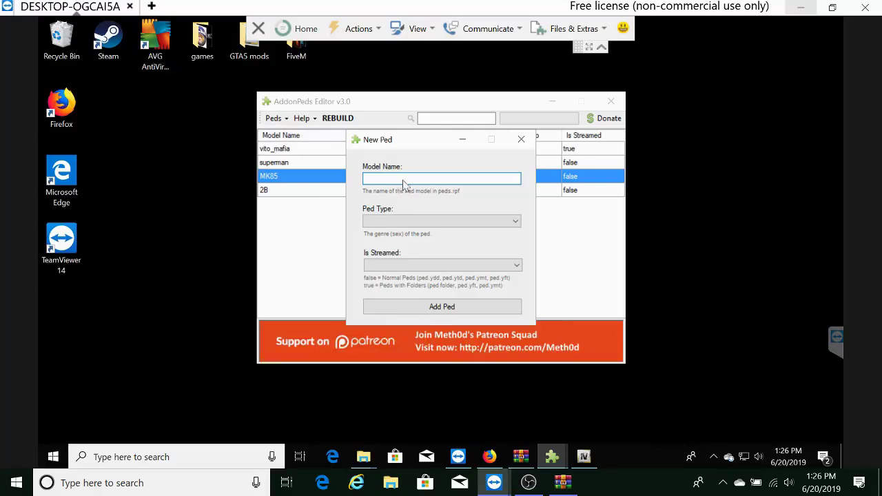
right_click(403, 182)
click(431, 231)
click(386, 222)
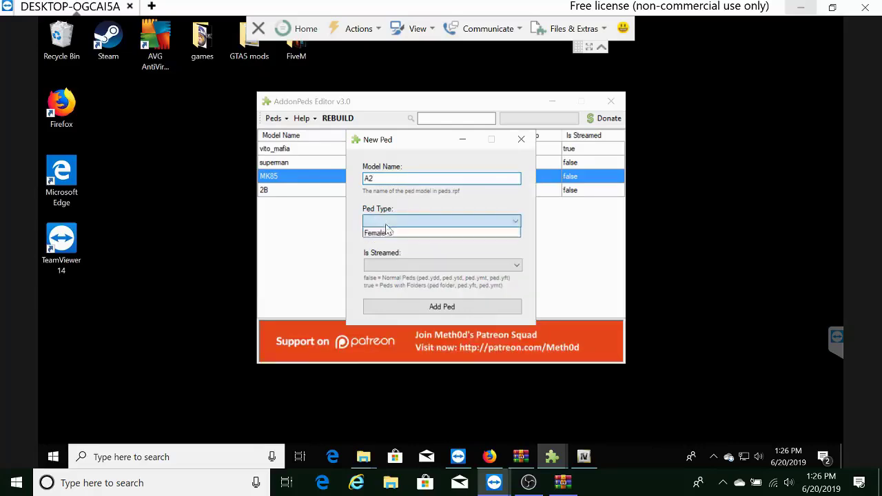
click(386, 240)
click(393, 266)
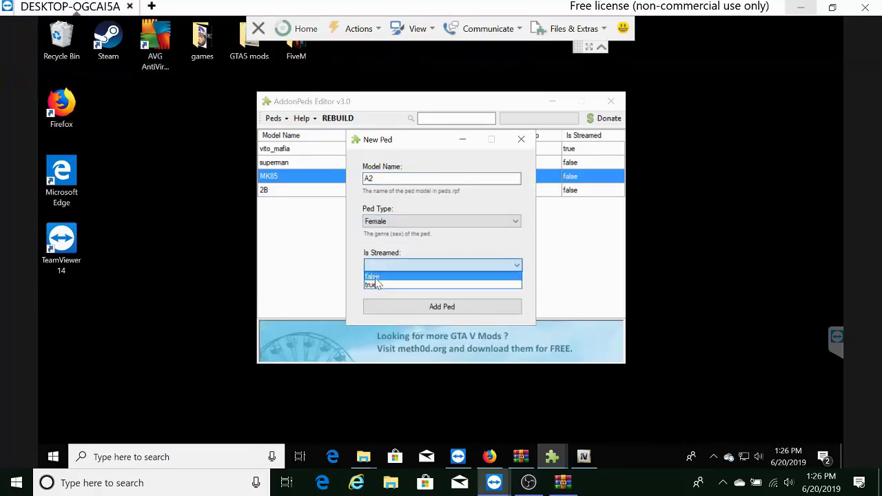
click(375, 278)
click(407, 313)
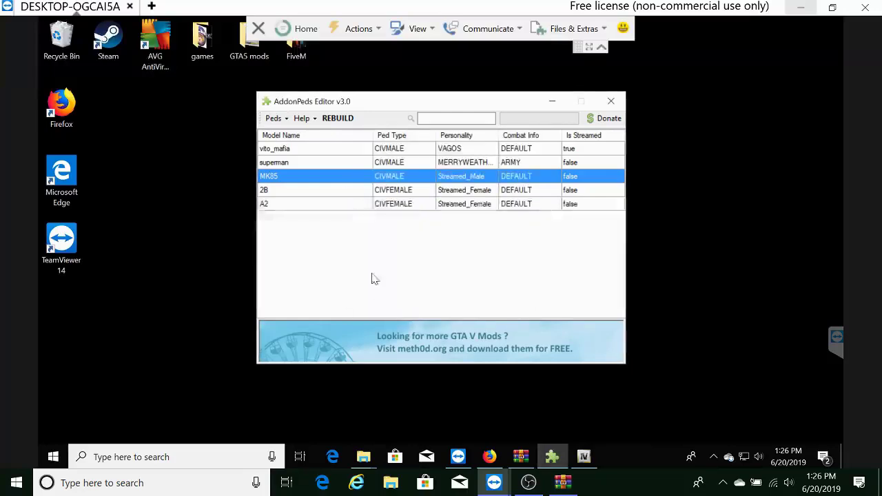
Rebuild the addon peds, acknowledge the result and minimize AddonPeds Editor
click(339, 119)
click(475, 281)
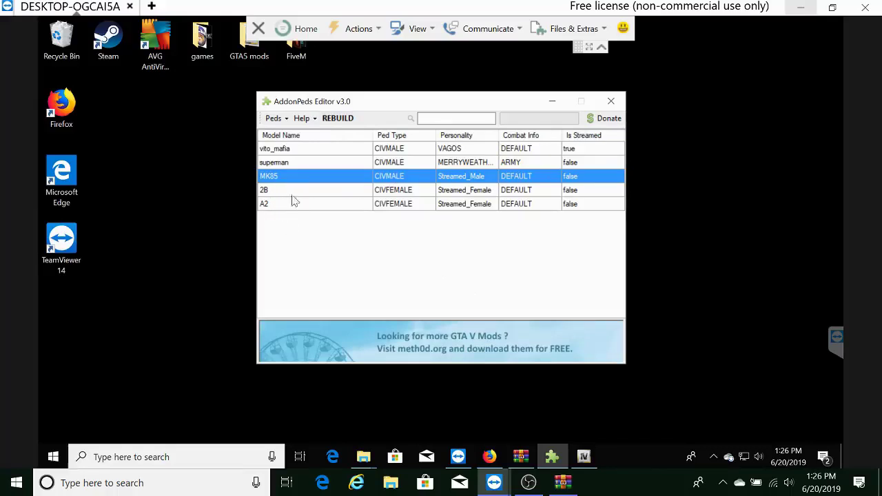
click(552, 104)
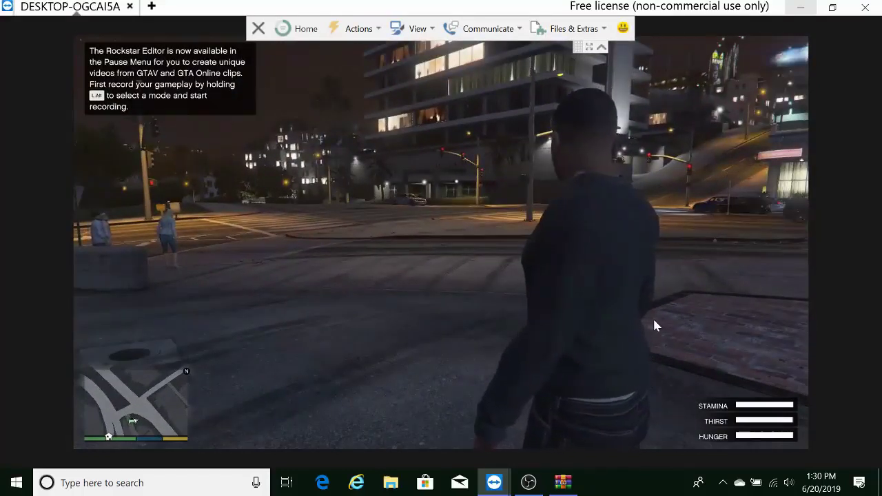
In the game, open the Ped Selector's Addon Peds list and change the player model to 2B
key(l)
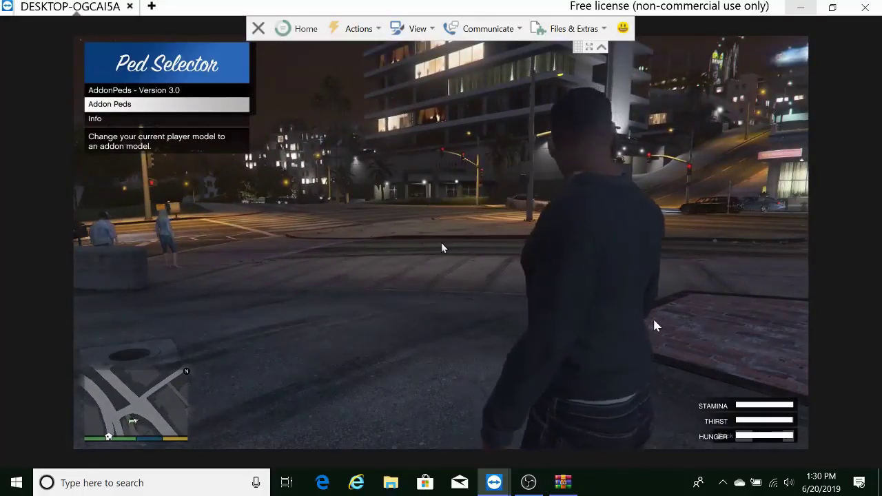
key(Return)
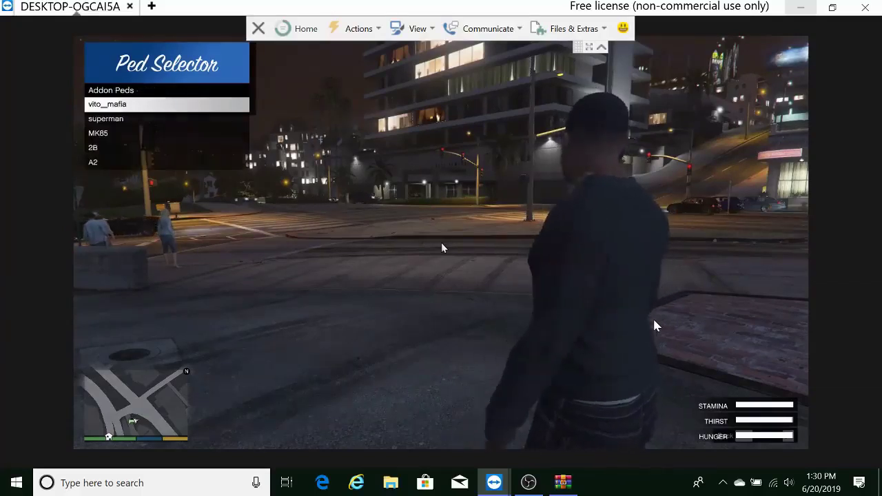
key(Down)
key(Down)
key(Down)
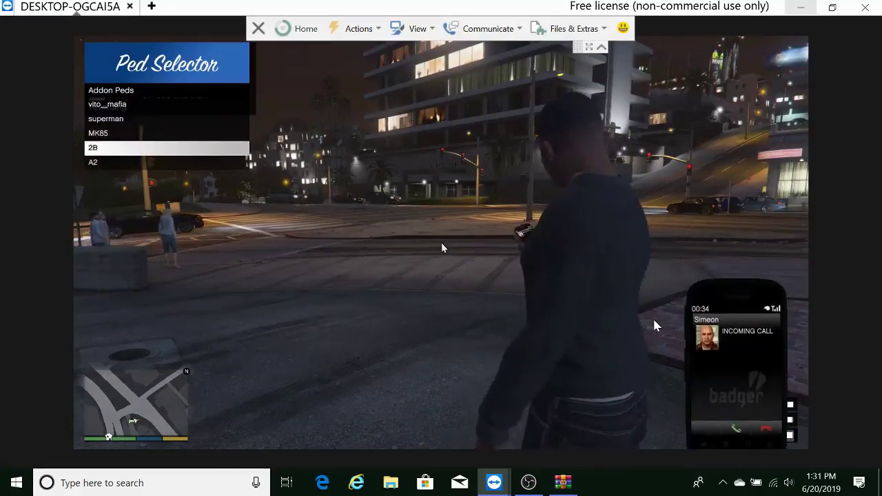
key(Return)
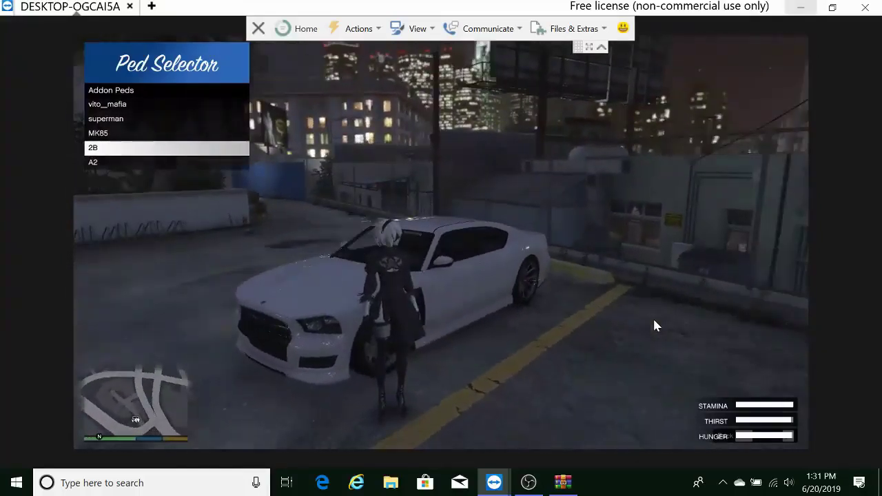
Preview the A2, MK85, superman and vito__mafia addon models on the player character
key(Return)
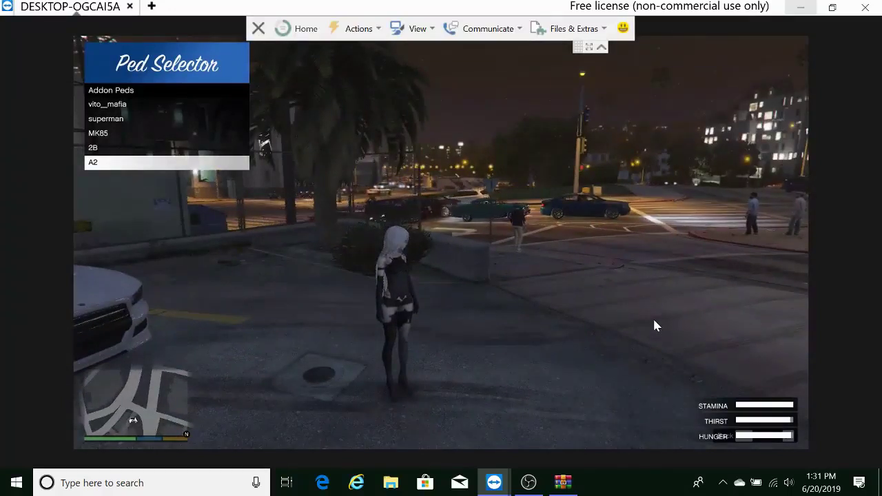
key(Up)
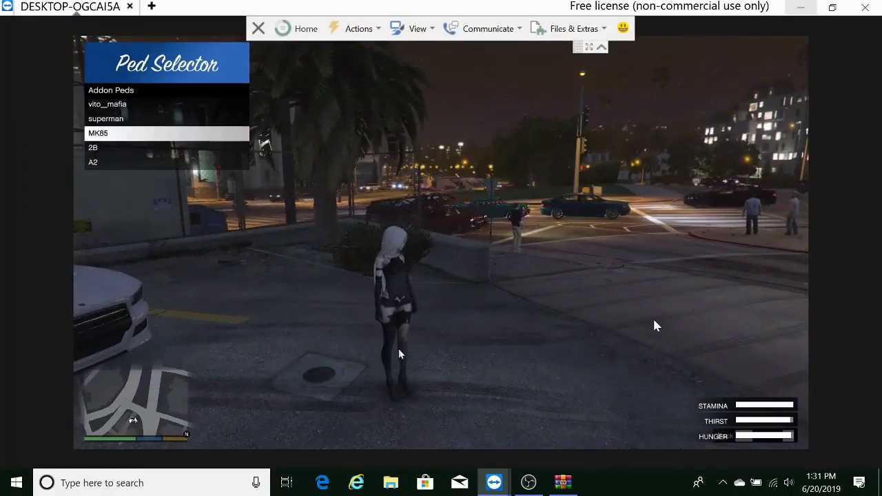
key(Return)
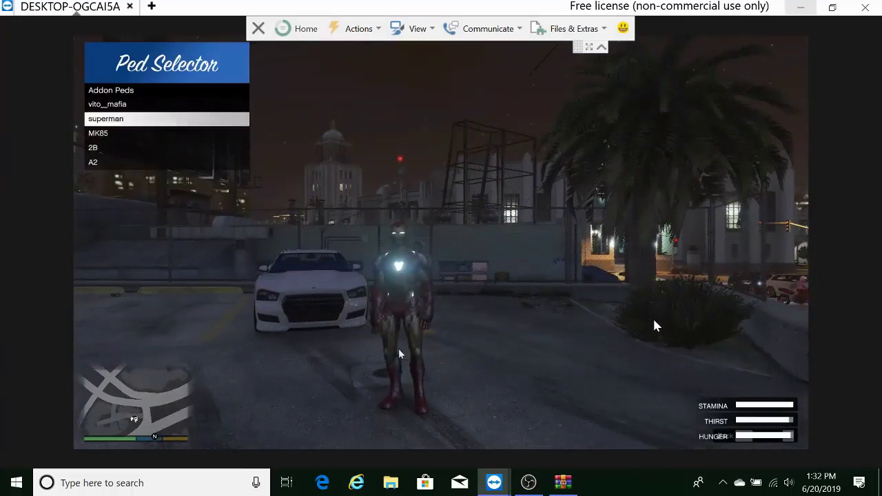
key(Return)
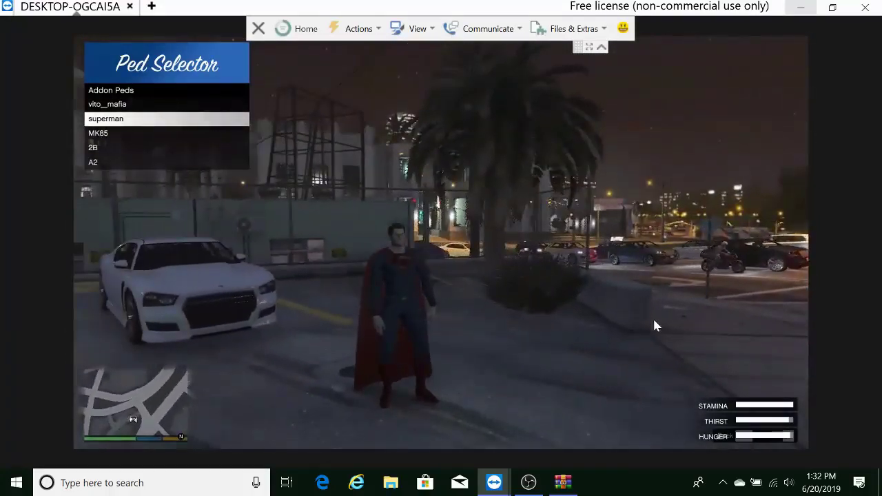
key(Return)
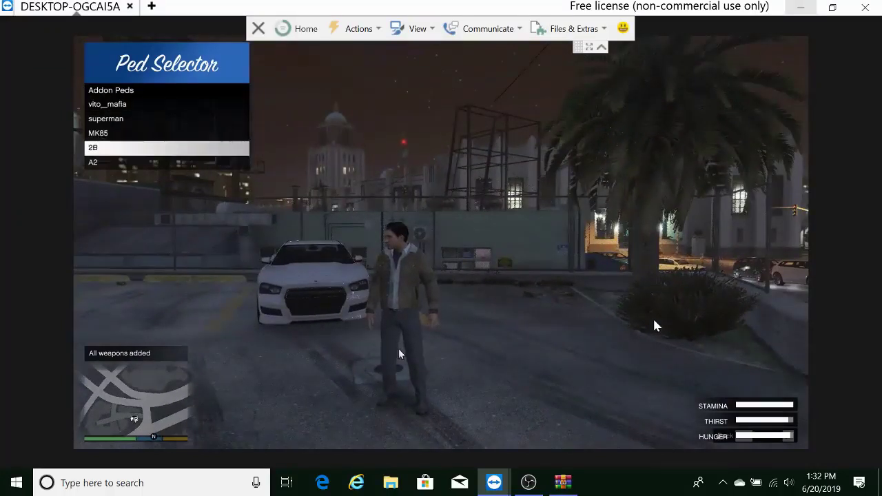
Change the player model back to 2B and close the Ped Selector
key(Return)
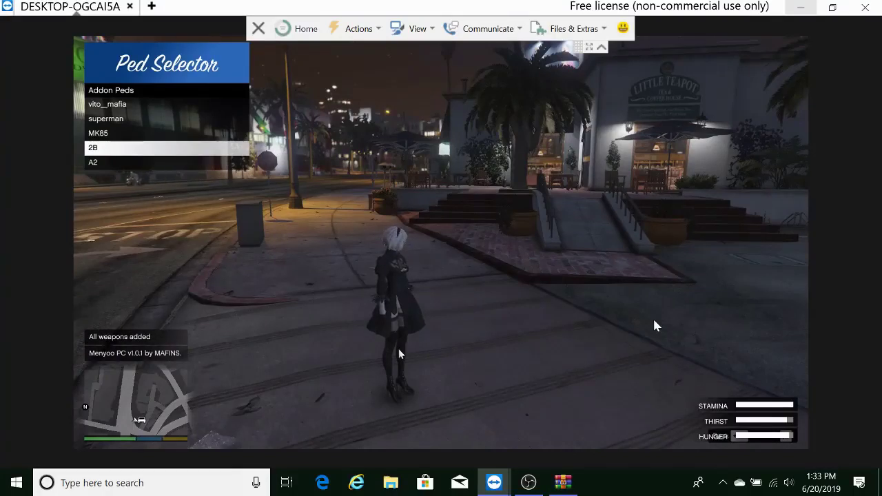
key(BackSpace)
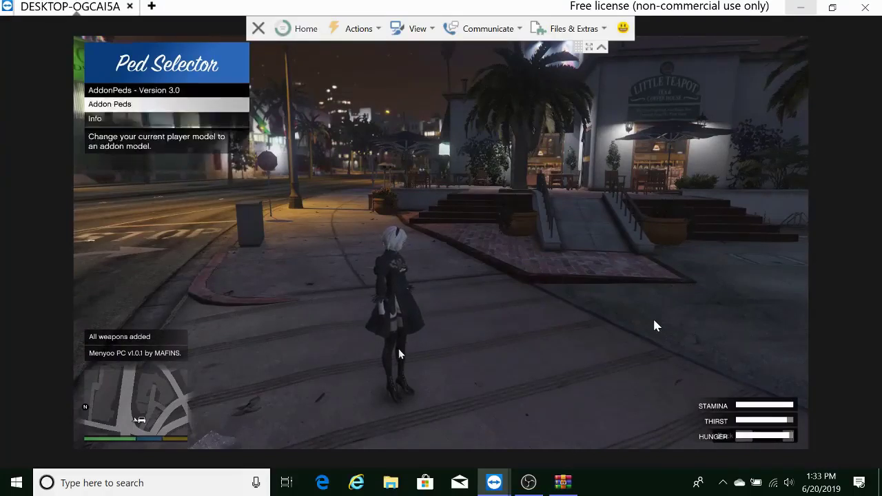
key(BackSpace)
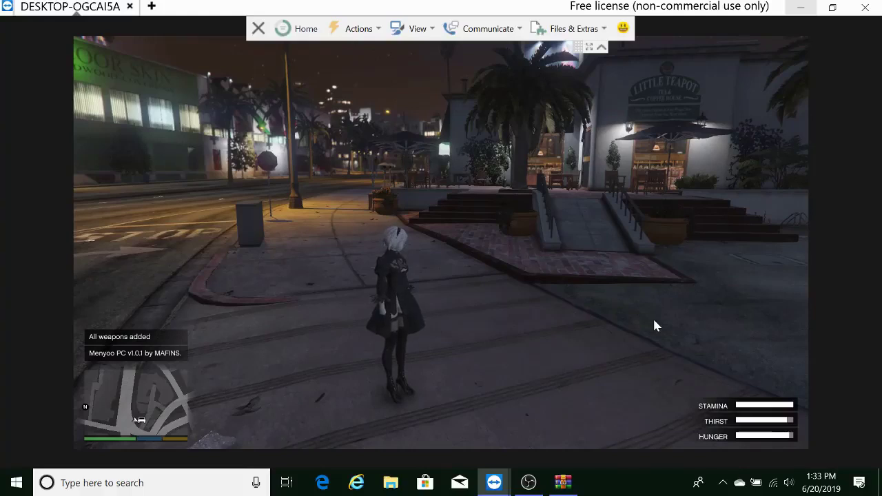
key(F8)
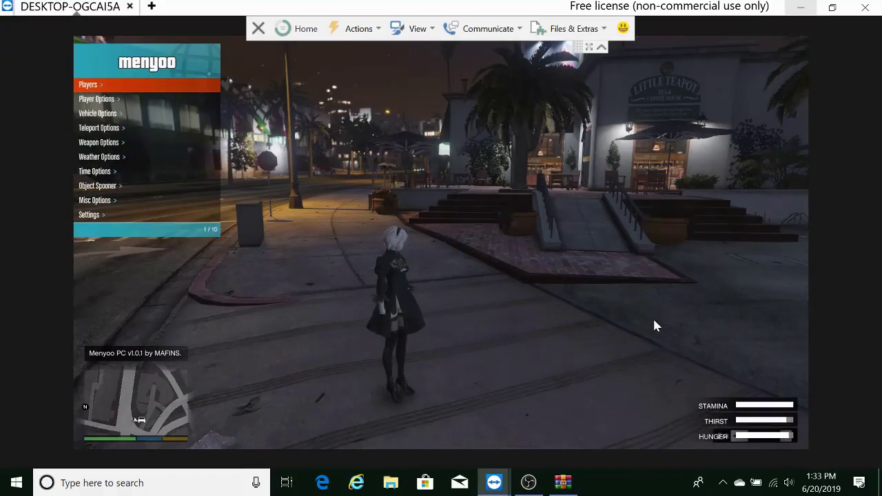
key(F10)
key(BackSpace)
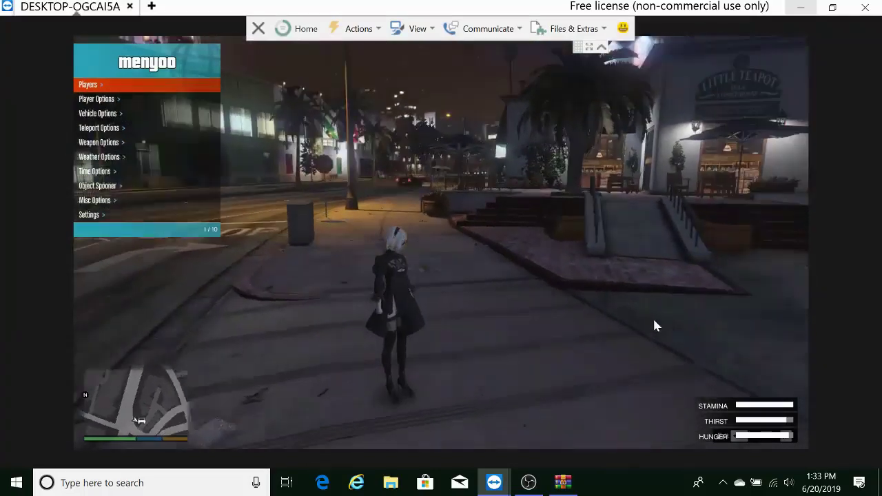
key(BackSpace)
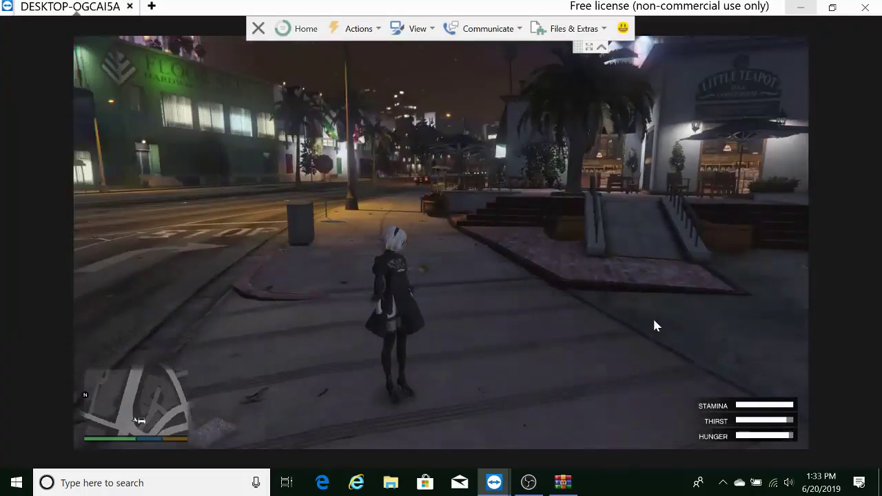
In the Simple Zombies options, enable Fast Zombies and disable Electricity
key(F10)
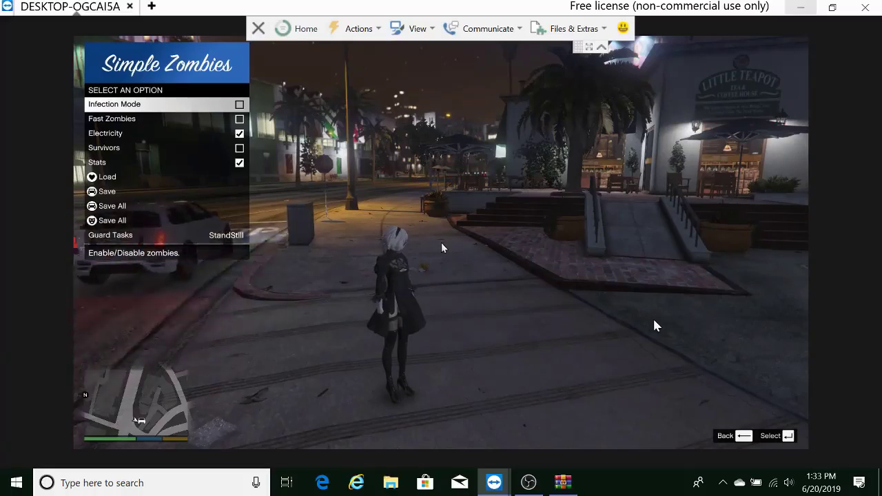
key(Down)
key(Return)
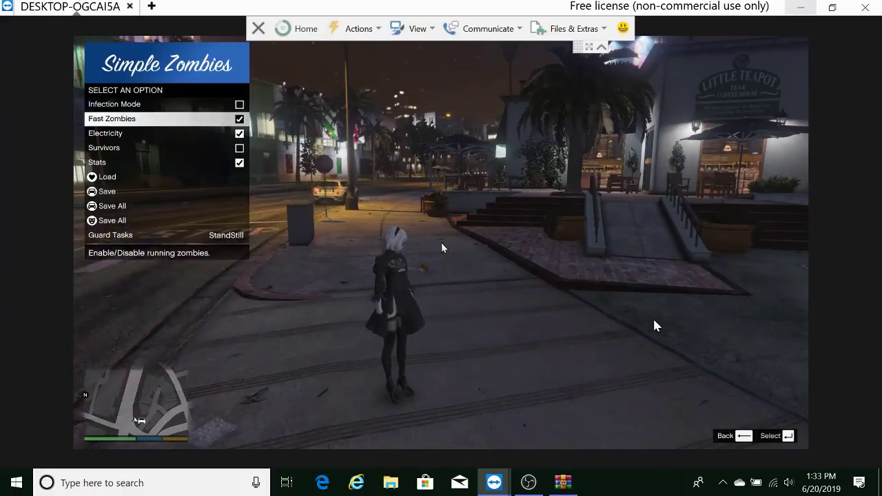
key(Down)
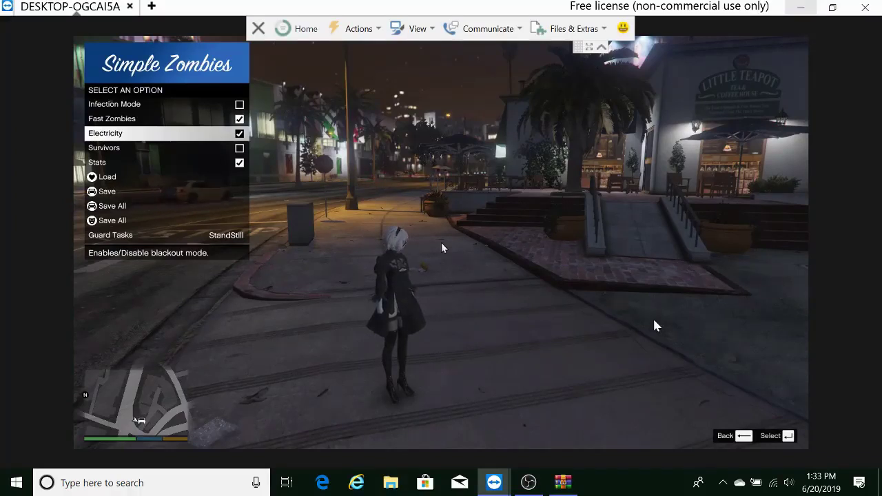
key(Return)
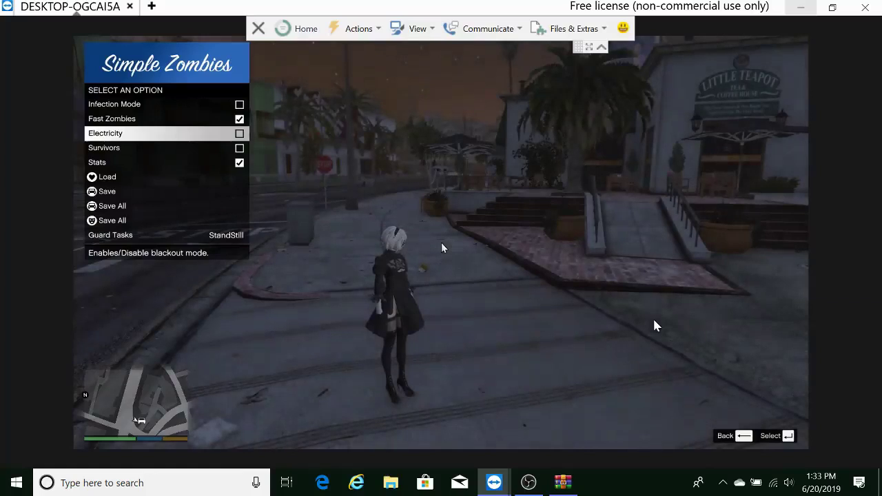
Enable Survivors and Infection Mode in Simple Zombies and close its options
key(Down)
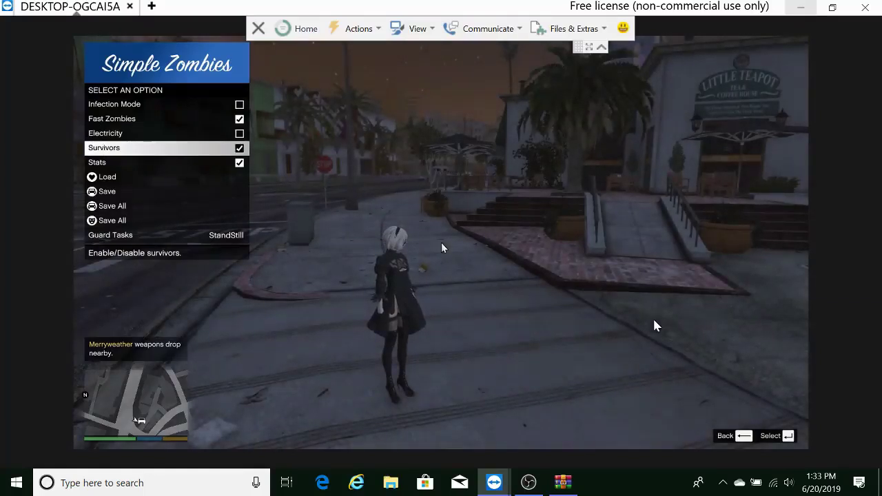
key(Up)
key(Up)
key(Up)
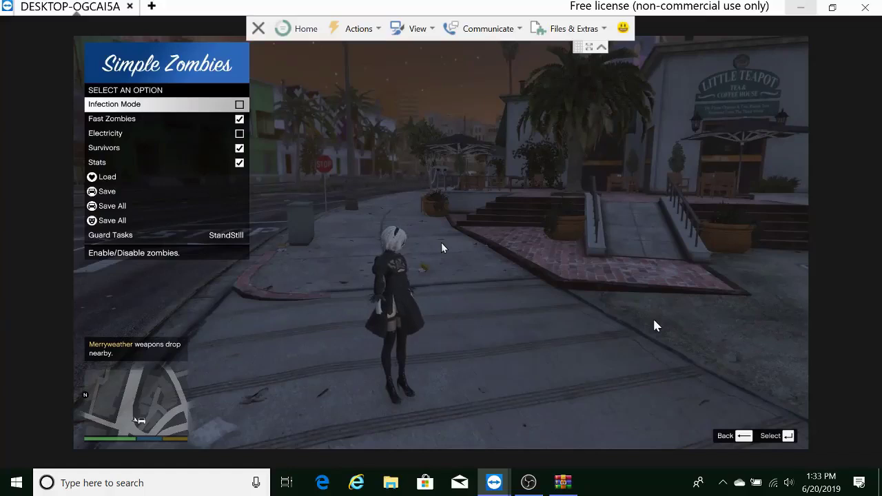
key(Return)
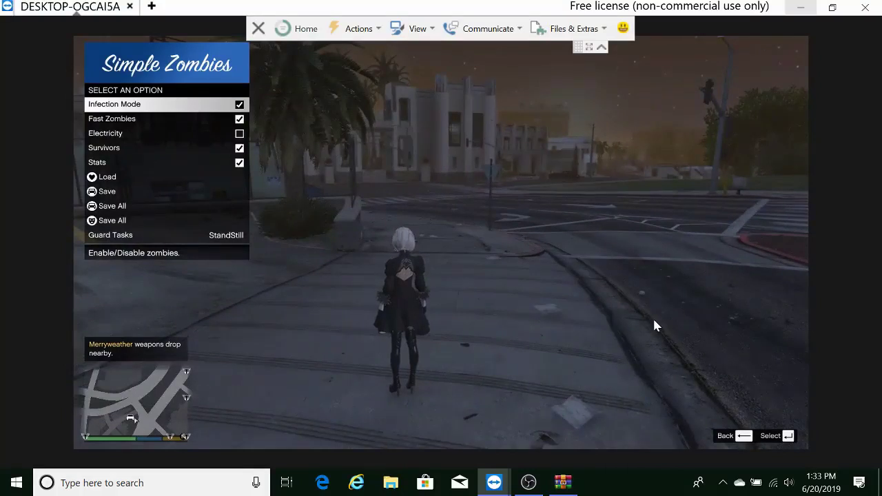
key(BackSpace)
Give the player all weapons through Menyoo's weapon options and close the mod menu
key(F8)
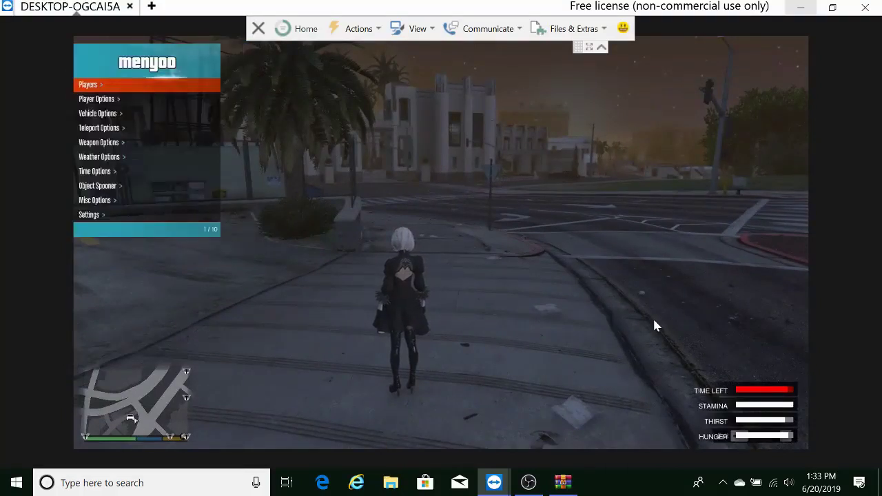
key(Down)
key(Down)
key(Down)
key(Down)
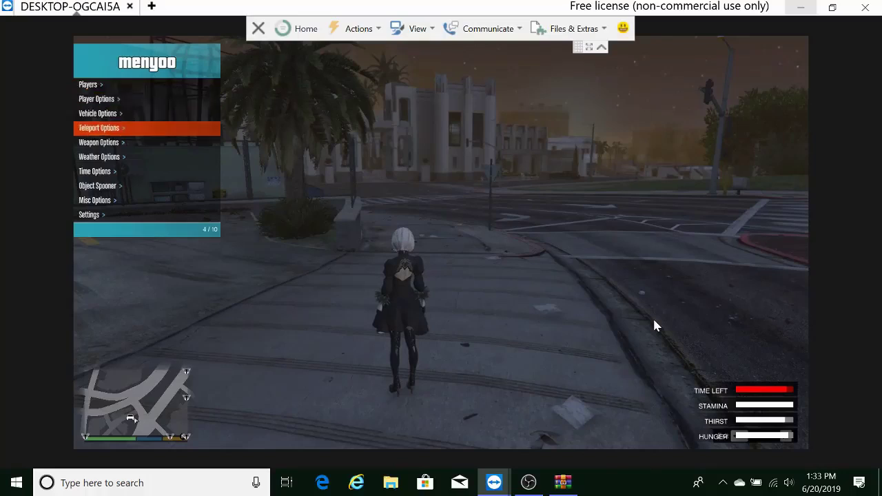
key(Return)
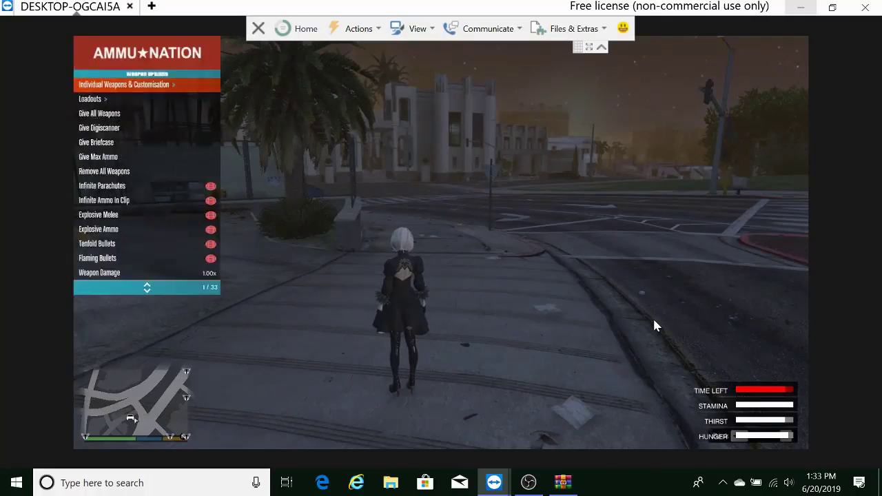
key(Down)
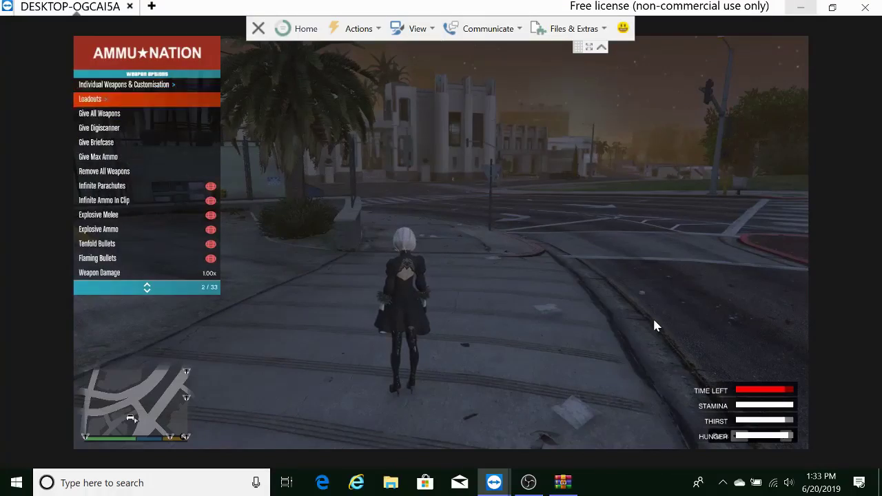
key(Down)
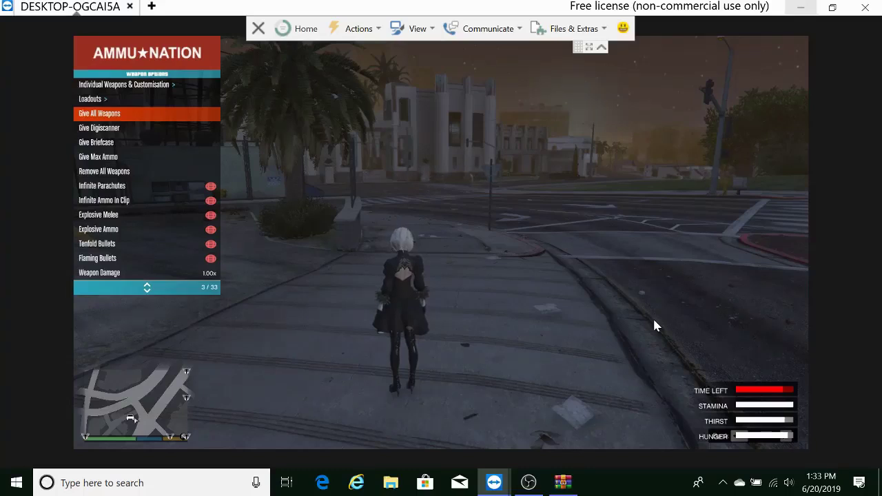
key(BackSpace)
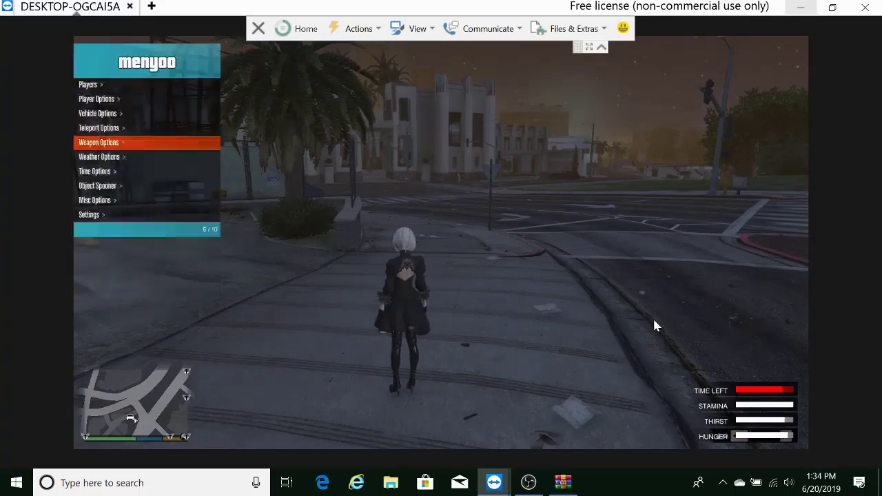
key(BackSpace)
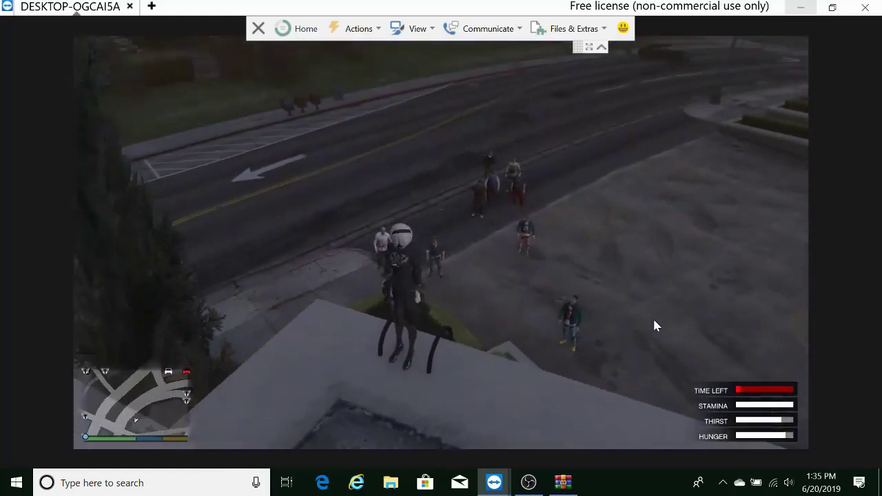
key(Up)
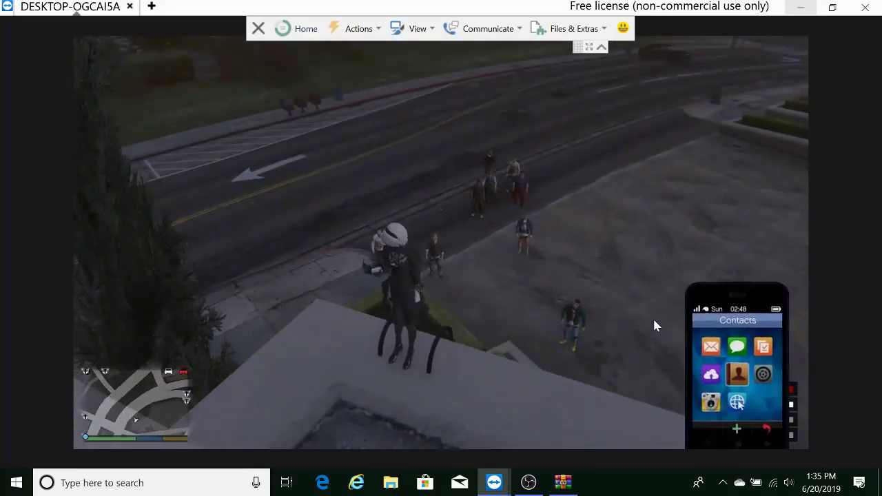
key(Up)
key(Right)
key(Down)
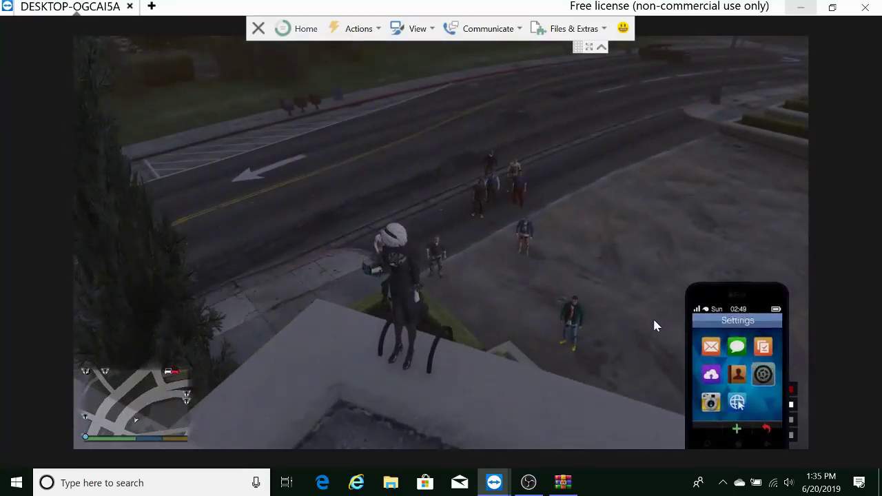
key(Up)
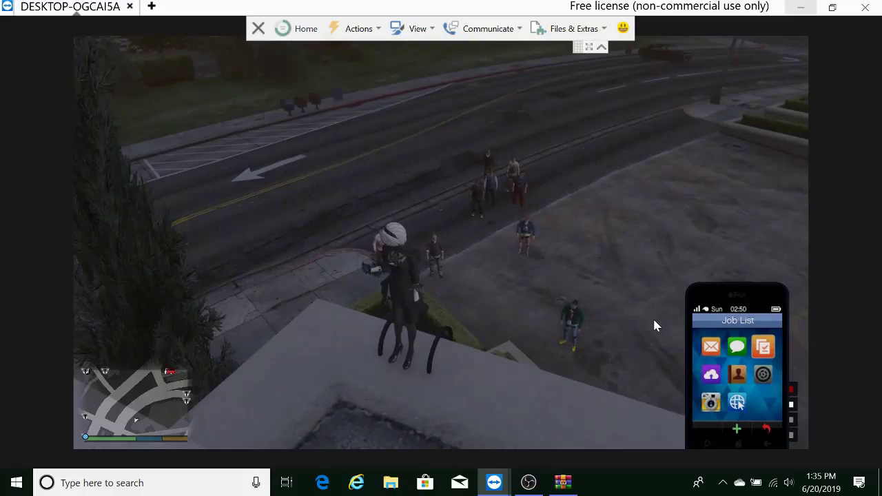
key(BackSpace)
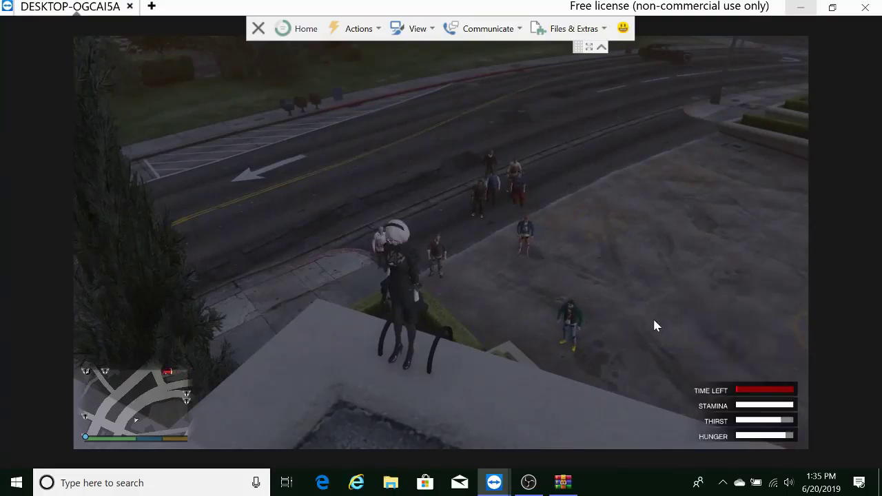
Cycle through the available shotguns in the weapon wheel and equip the Pump Shotgun Mk II
key(Tab)
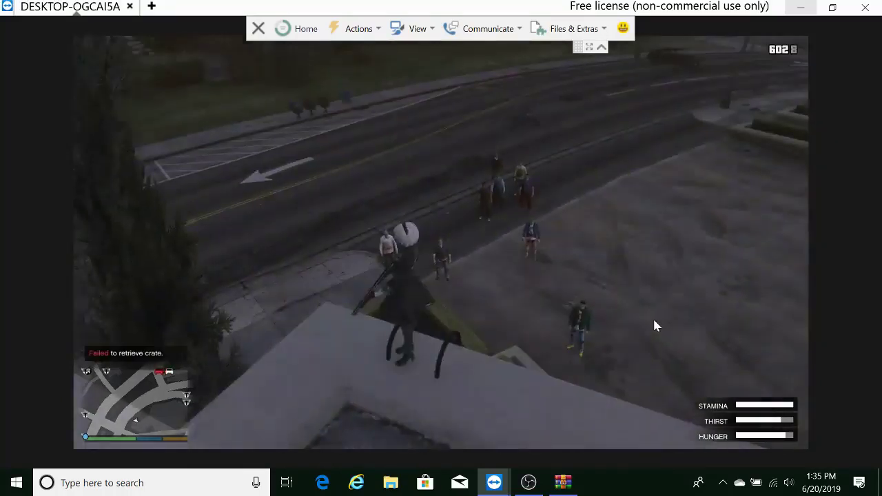
key(Tab)
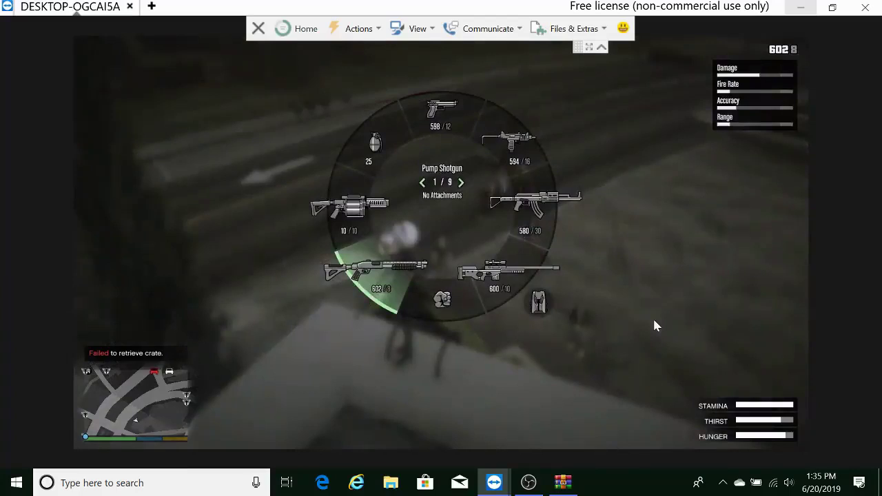
scroll(654, 322, down, 3)
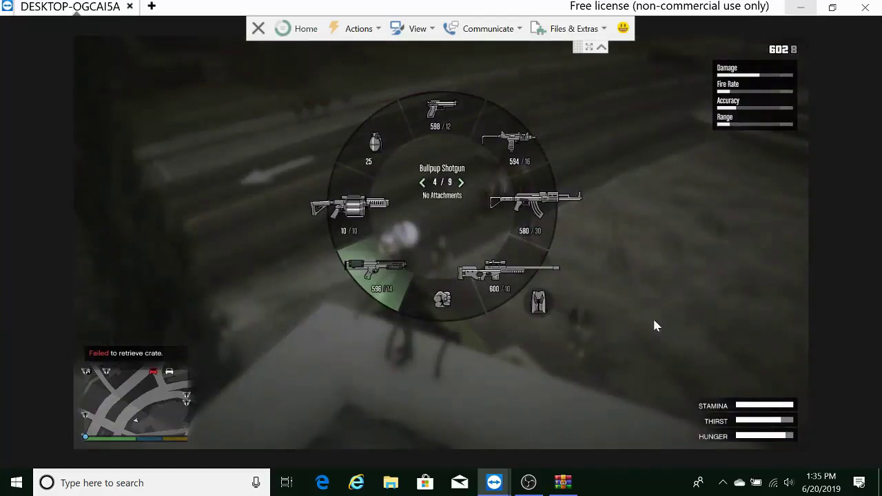
scroll(655, 321, down, 1)
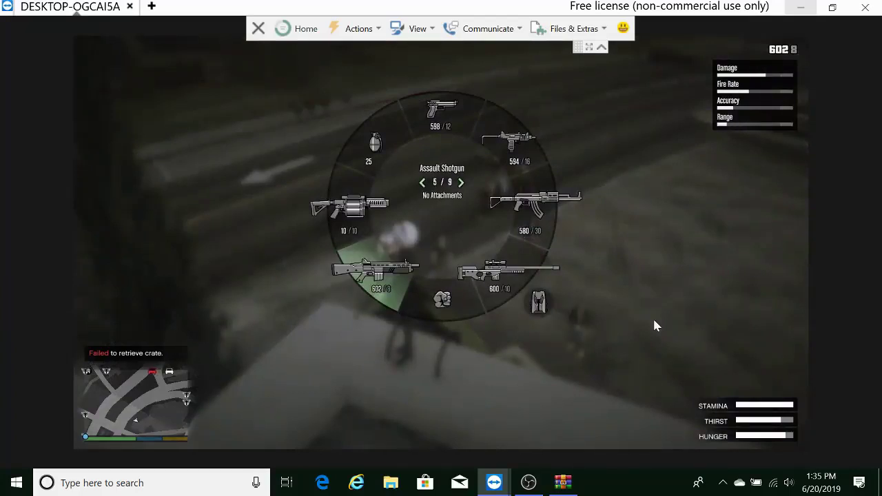
scroll(654, 326, down, 1)
scroll(655, 326, down, 2)
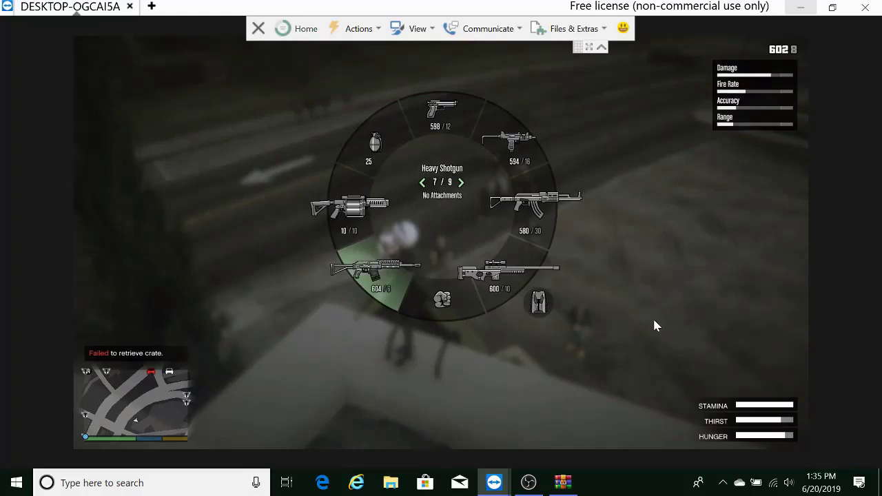
scroll(655, 326, down, 1)
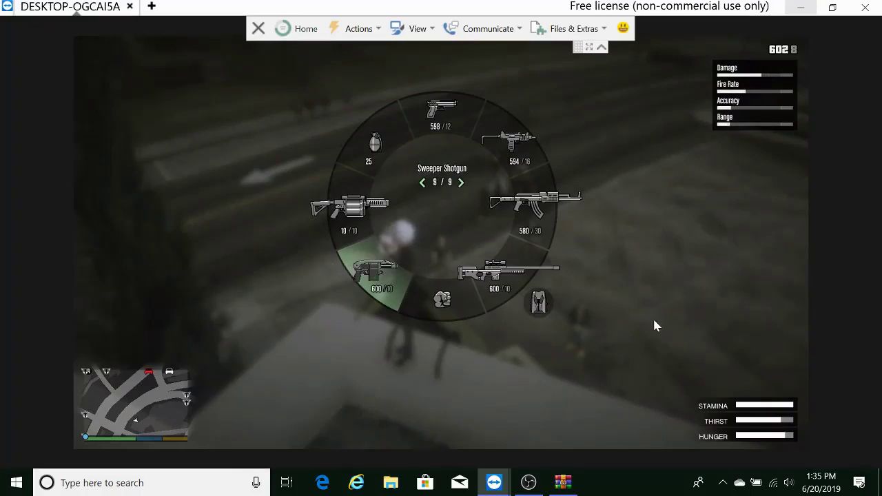
scroll(655, 326, down, 2)
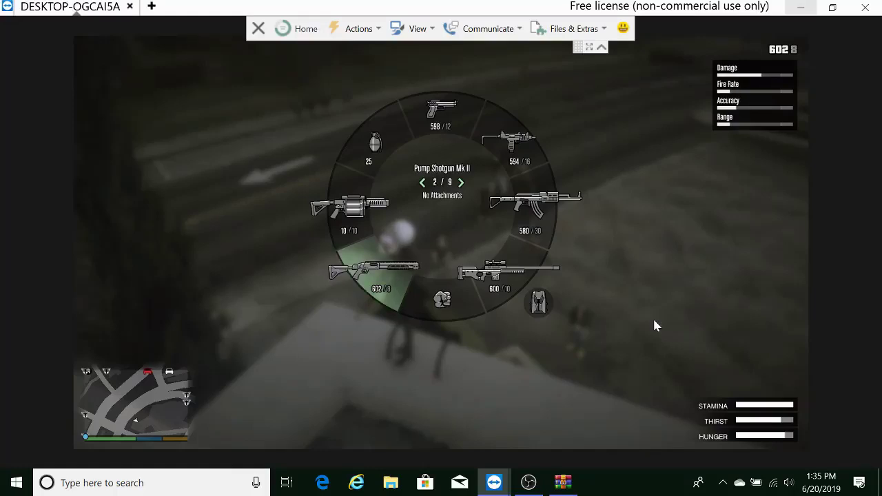
key(Tab)
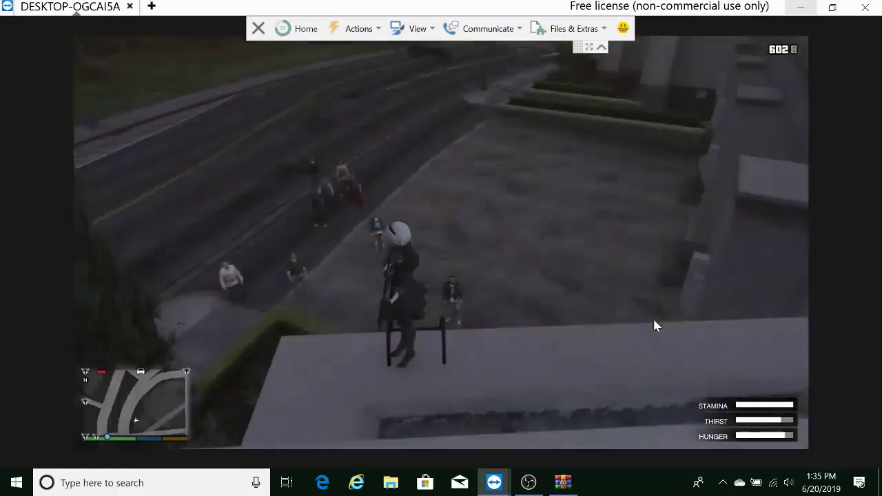
Shoot the zombies gathered below the rooftop and choose the Sawed-Off Shotgun in the weapon wheel
right_click(656, 326)
click(656, 326)
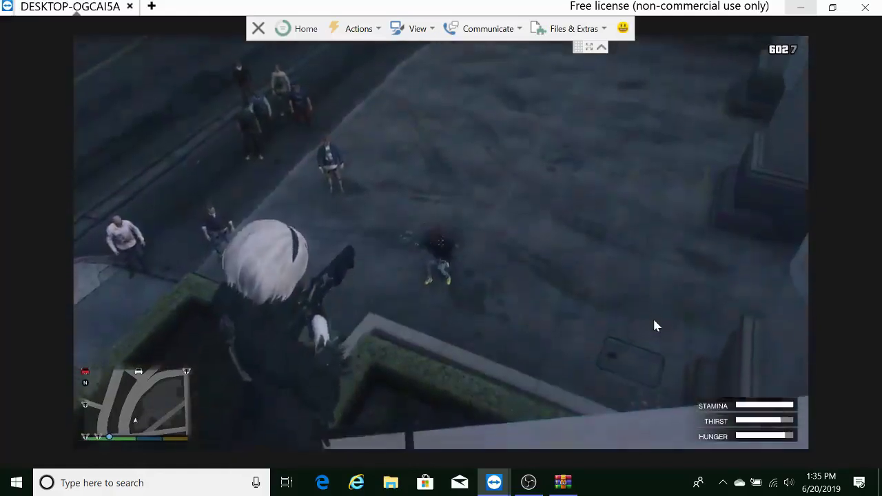
click(656, 326)
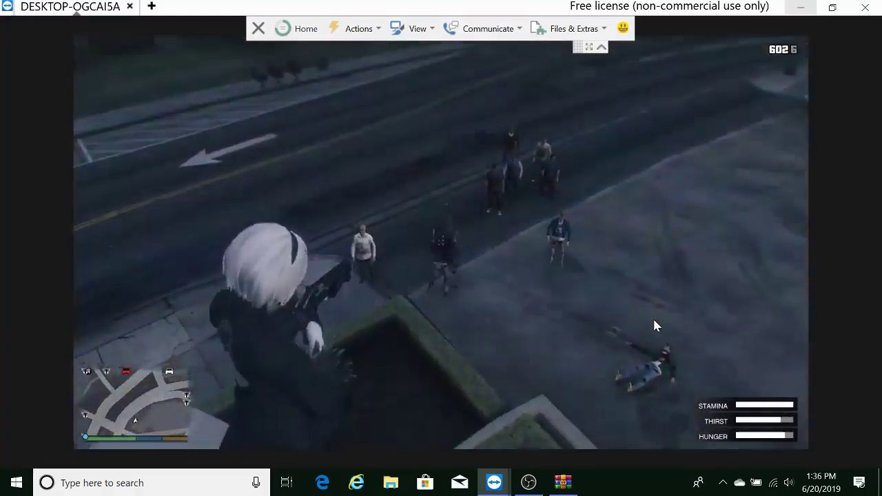
click(656, 326)
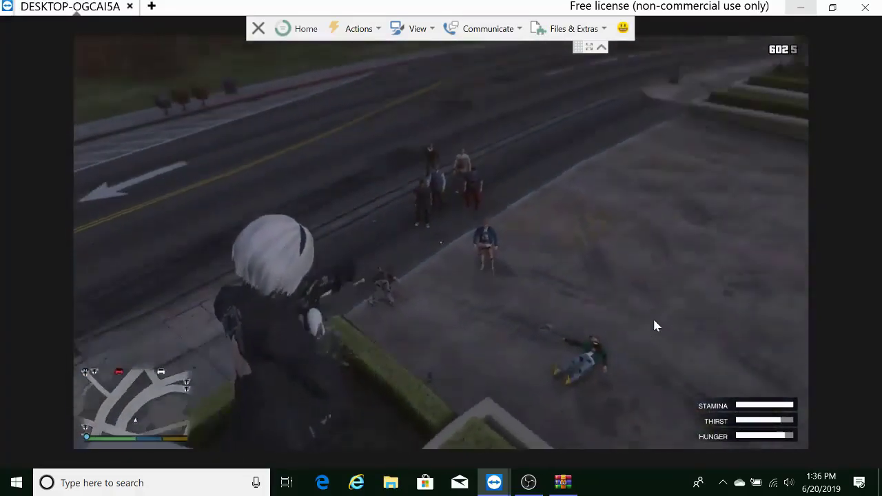
click(656, 326)
click(656, 326)
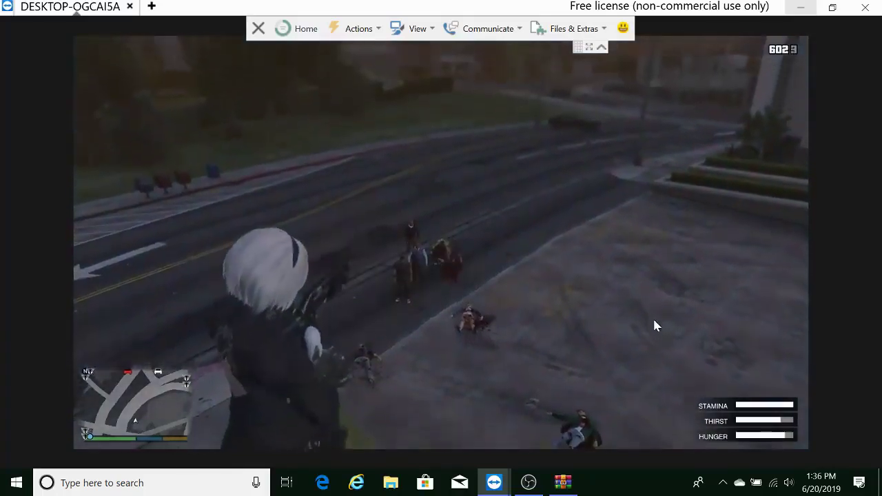
click(656, 326)
click(657, 326)
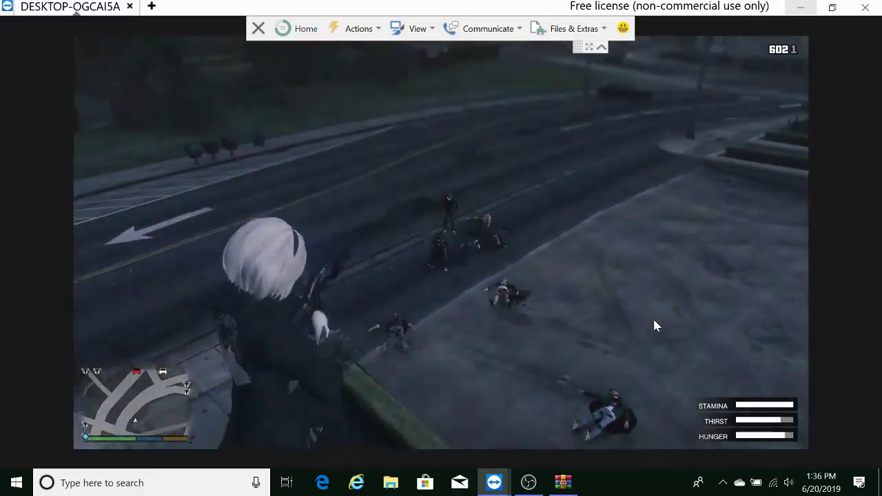
click(656, 326)
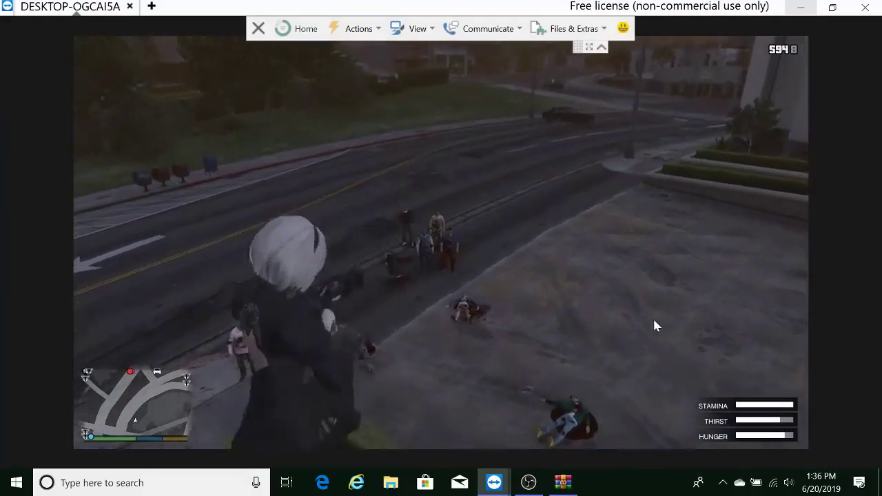
key(Tab)
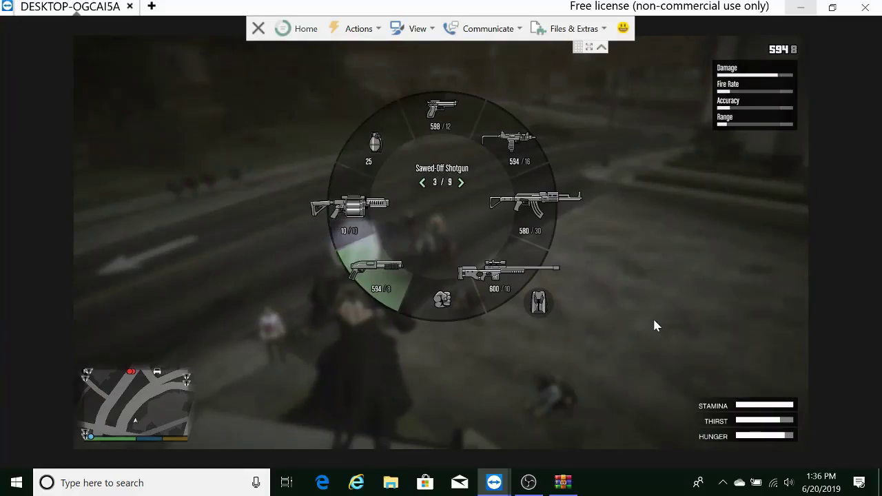
key(Tab)
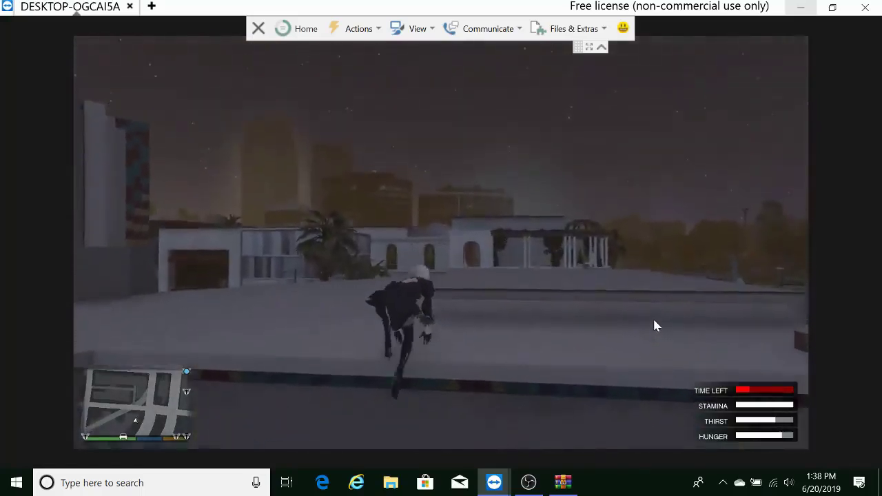
Open the Helicopters category of Menyoo's Vehicle Spawner
key(F8)
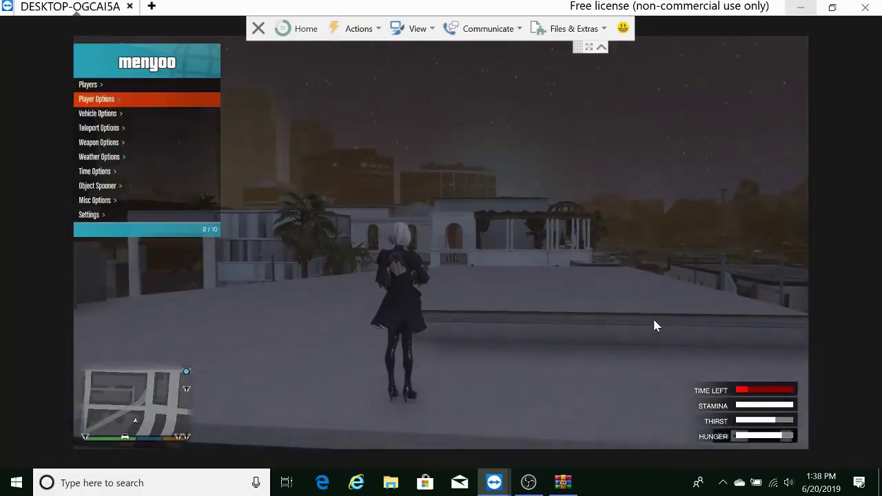
key(Return)
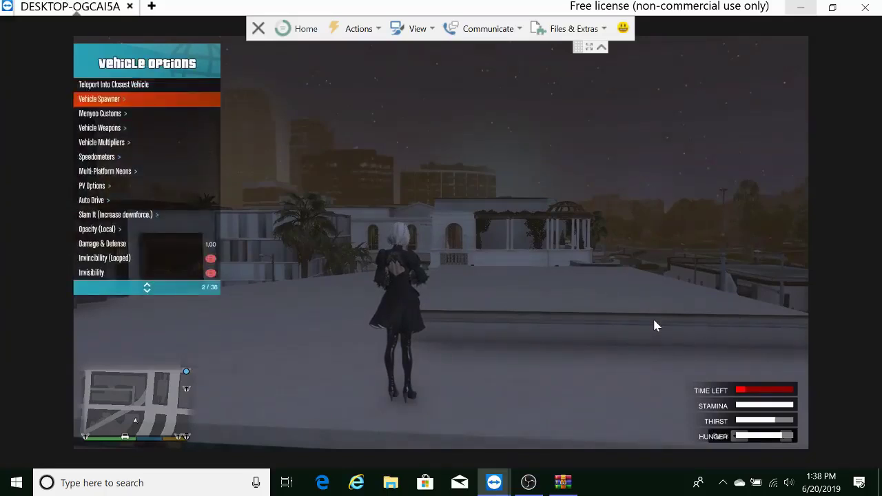
key(Return)
key(Down)
key(Down)
key(Down)
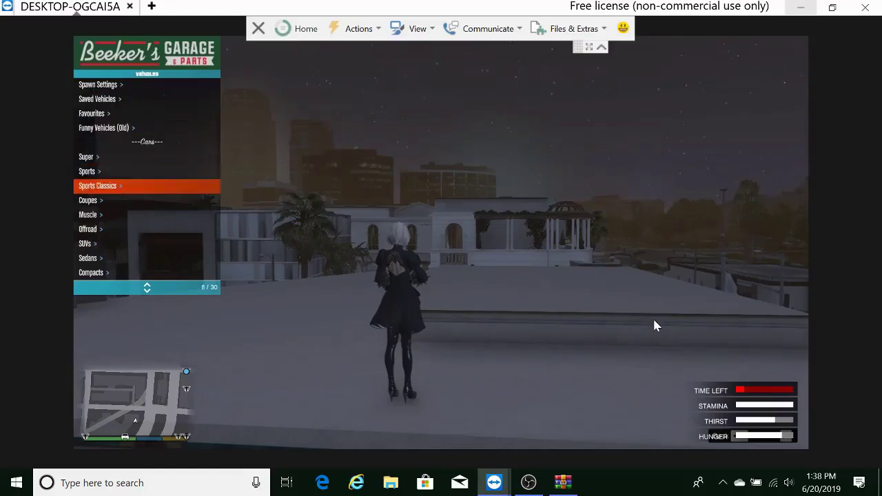
key(Down)
key(Down)
key(Down)
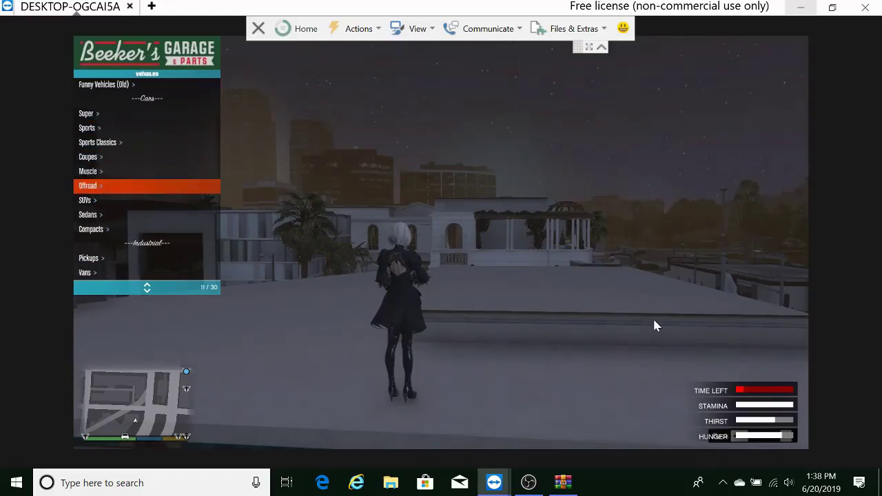
key(Down)
key(Down)
key(Down)
key(Down)
key(Down)
key(Down)
key(Down)
key(Down)
key(Down)
key(Down)
key(Down)
key(Down)
key(Down)
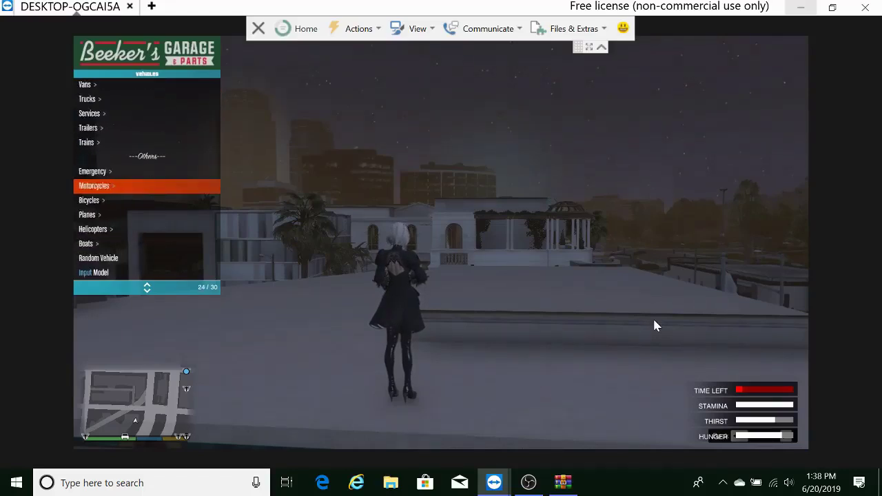
key(Down)
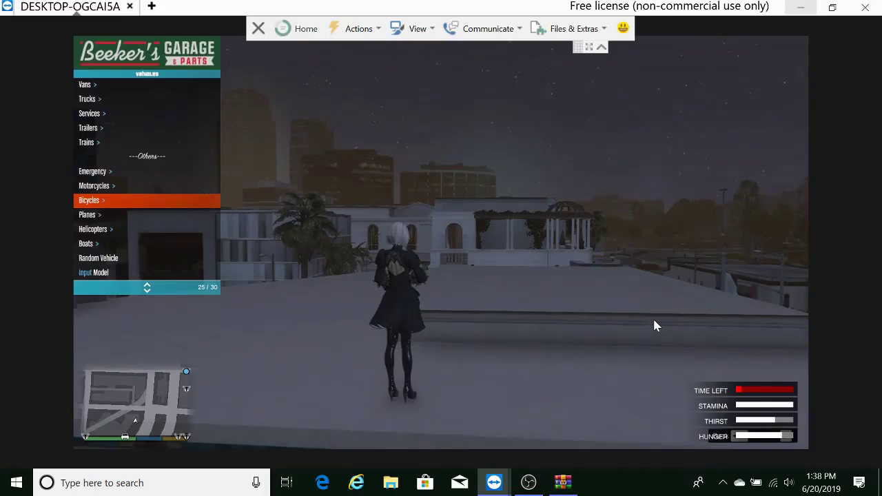
key(Down)
key(Down)
key(Return)
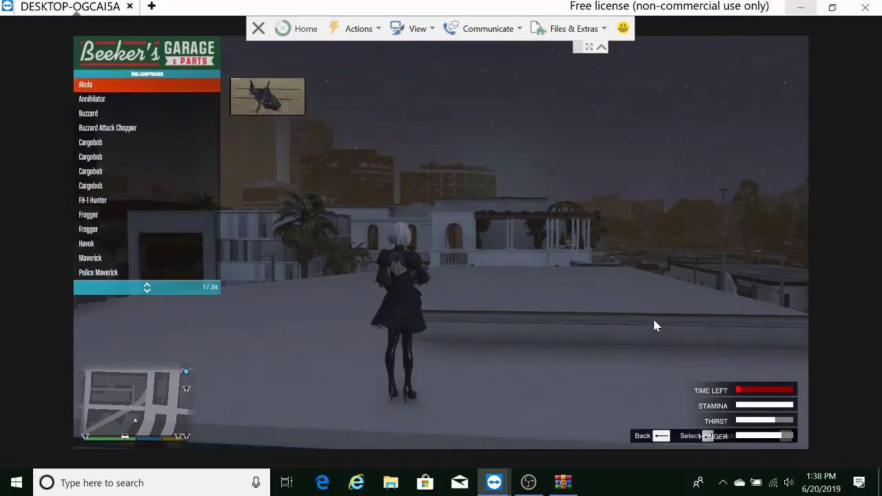
Spawn the Buzzard Attack Chopper from the helicopter list
key(Down)
key(Down)
key(Down)
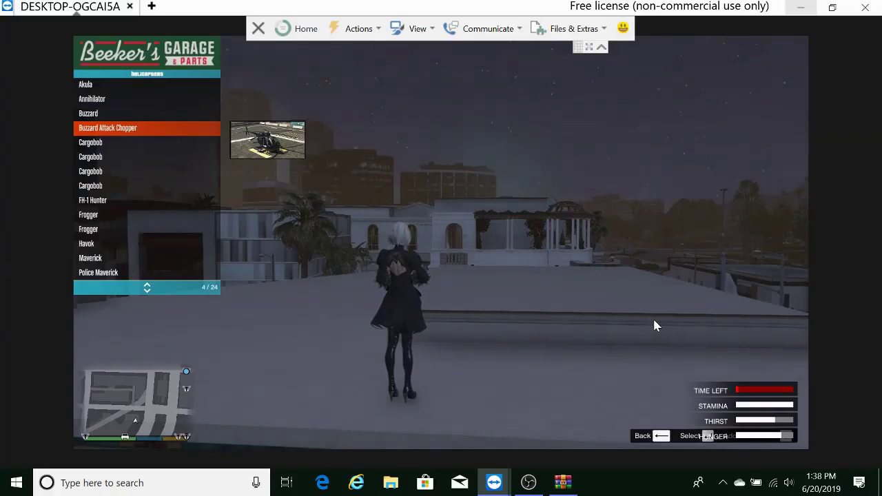
key(Return)
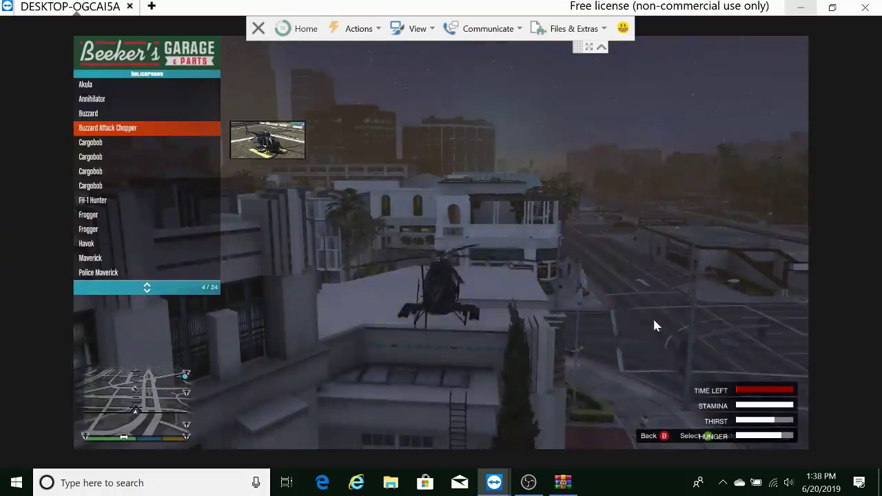